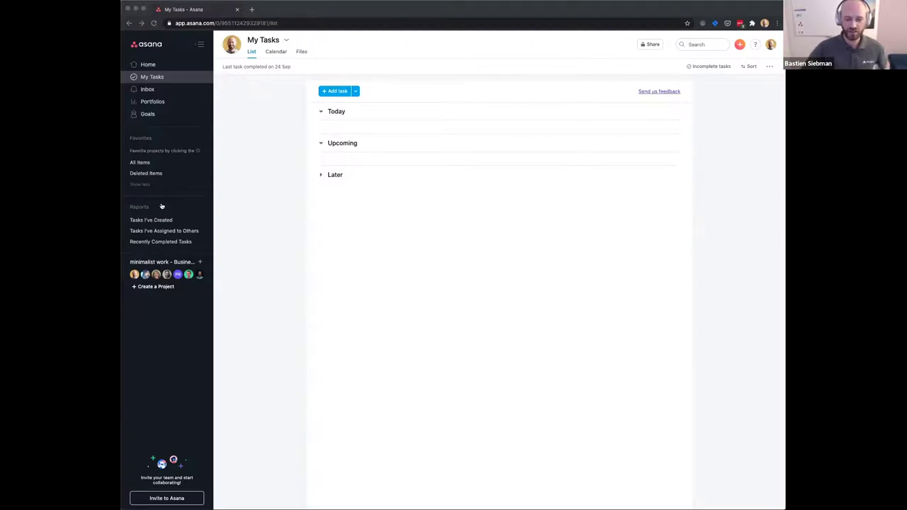
# - Create a blank project named "A project" with the default list view
pyautogui.click(263, 279)
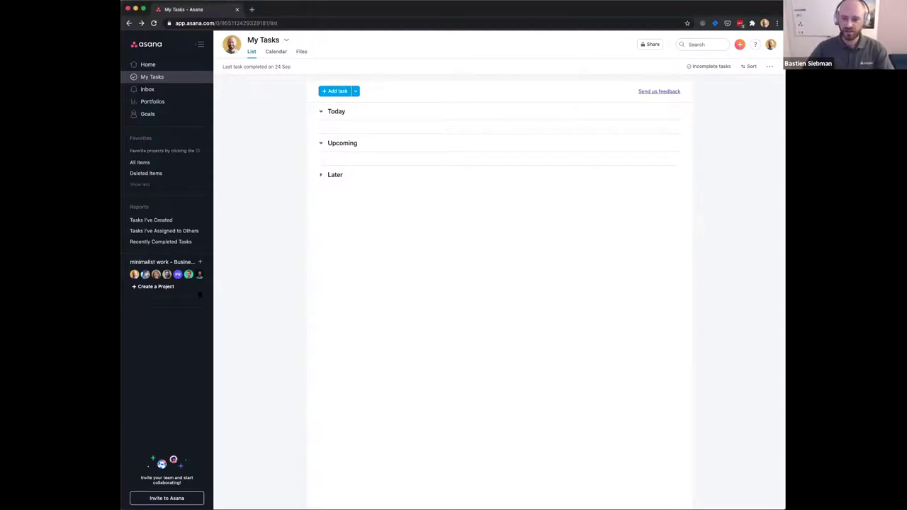
pyautogui.click(152, 286)
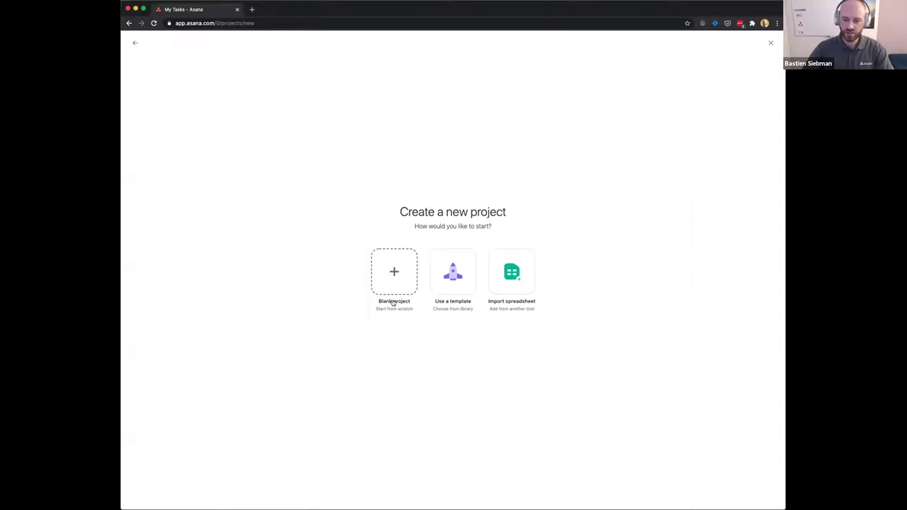
pyautogui.click(395, 277)
pyautogui.write('A project')
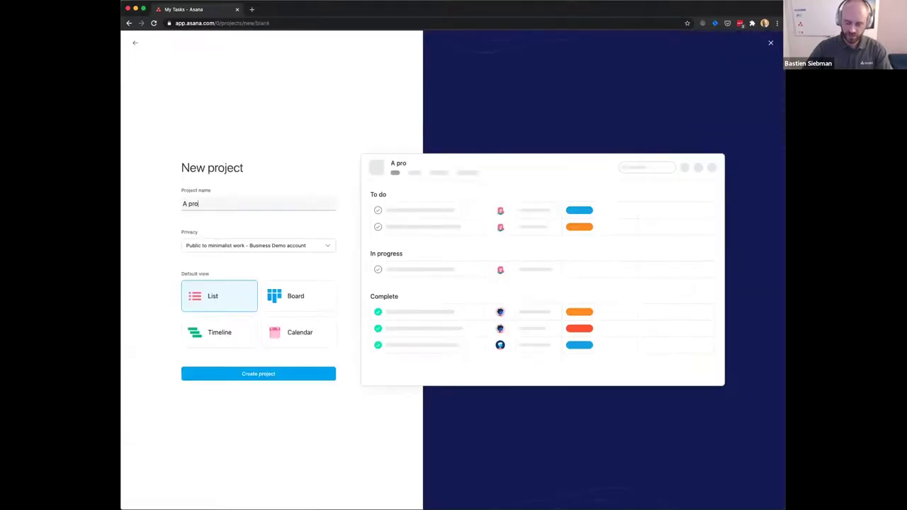
pyautogui.click(258, 373)
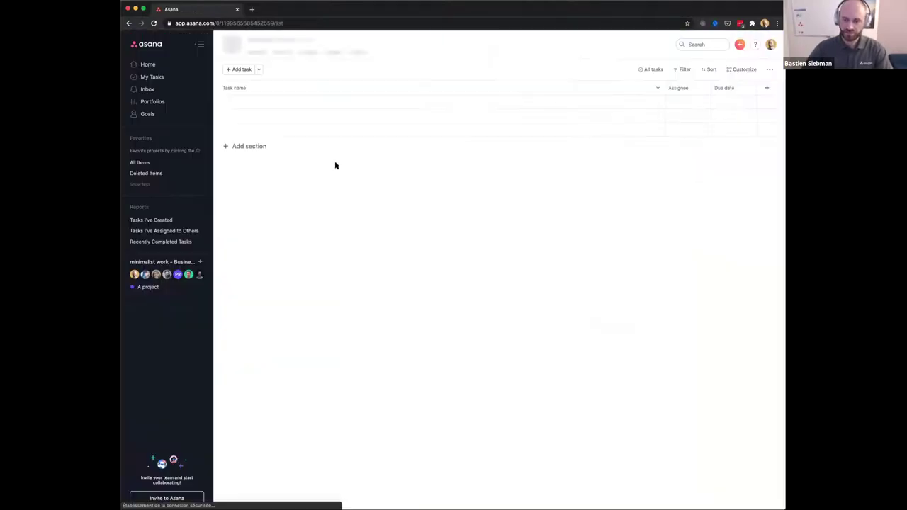
# - Add two tasks to the project, named "A task" and "Another task"
pyautogui.click(276, 105)
pyautogui.write('A task')
pyautogui.press('Return')
pyautogui.write('Another task')
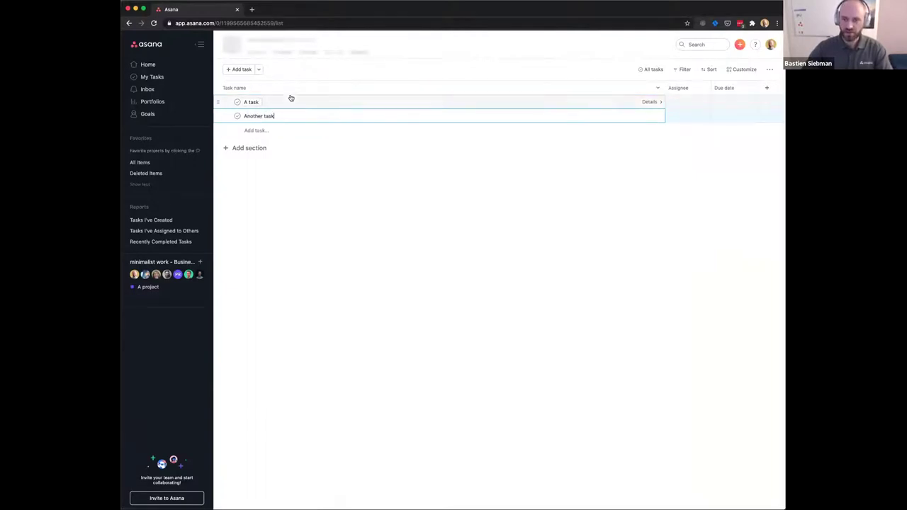
# - Add a subtask named "Subtask 1" to the task "A task"
pyautogui.click(290, 101)
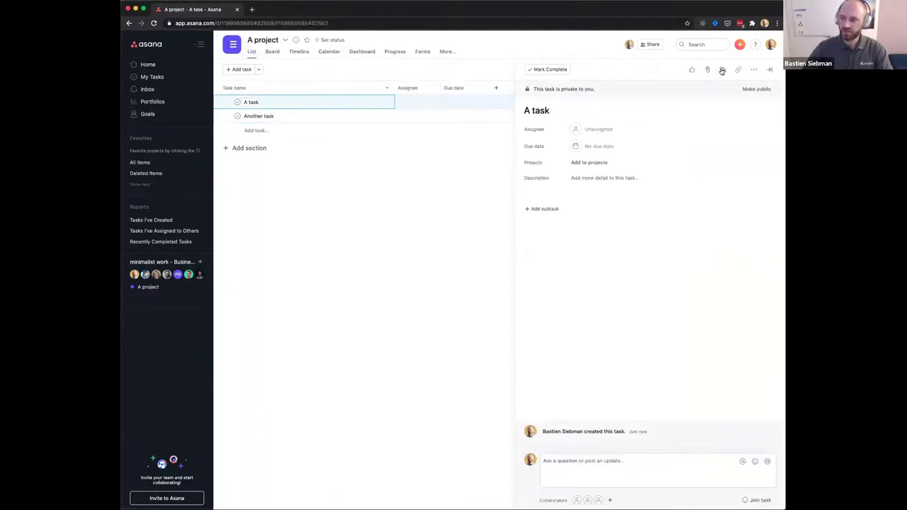
pyautogui.click(723, 70)
pyautogui.write('Subtask 1')
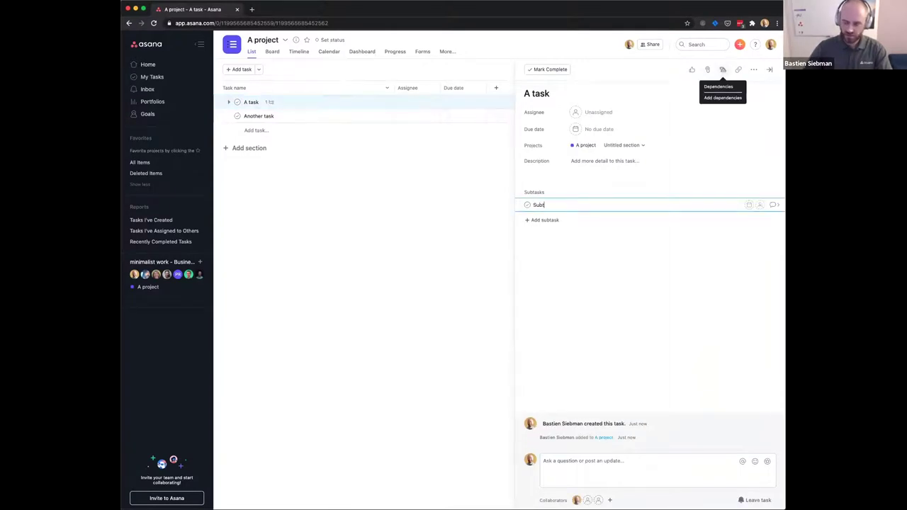
# - Add a new section named "Subtasks" below the existing tasks in the project
pyautogui.click(258, 116)
pyautogui.hotkey('Tab', 'n')
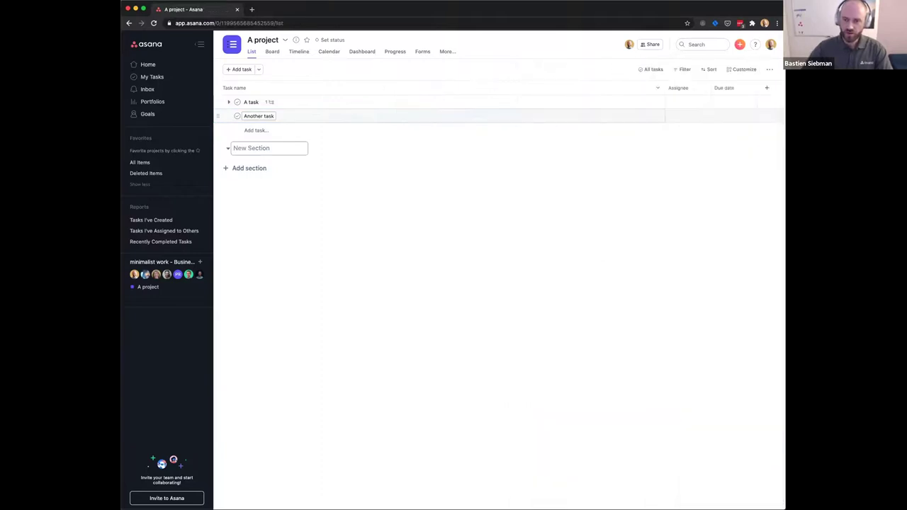
pyautogui.write('Subtasks')
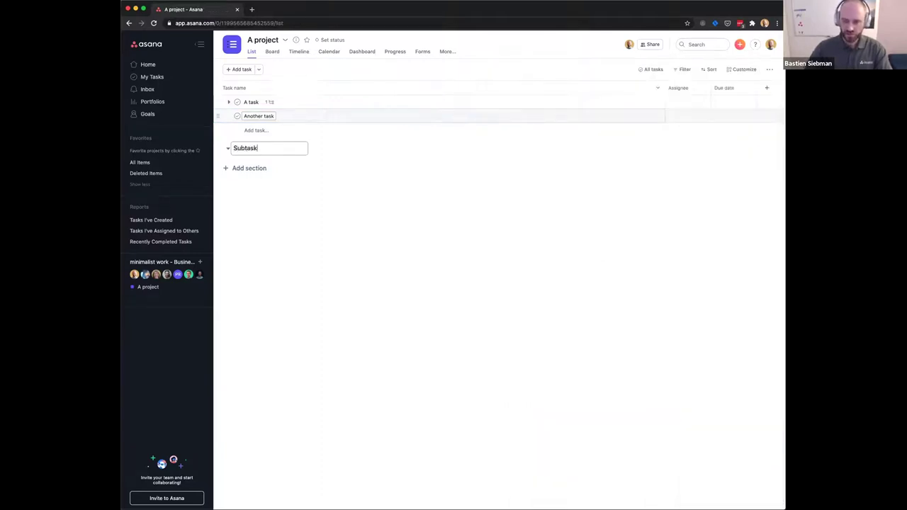
# - Add Subtask 1 of "A task" to the project "A project"
pyautogui.click(327, 102)
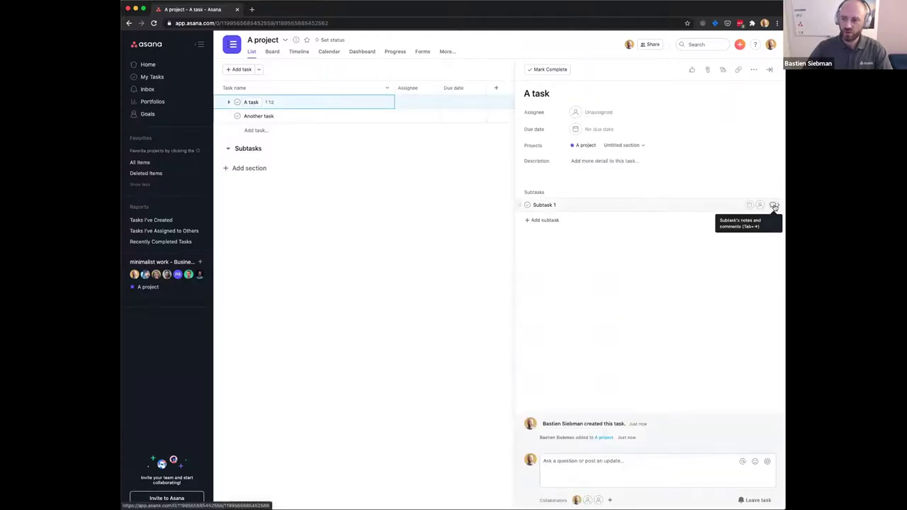
pyautogui.click(774, 205)
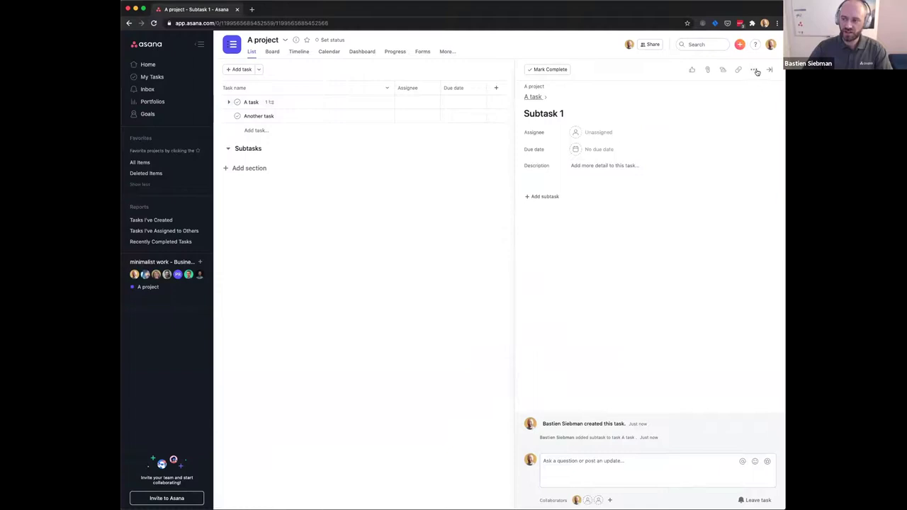
pyautogui.click(754, 70)
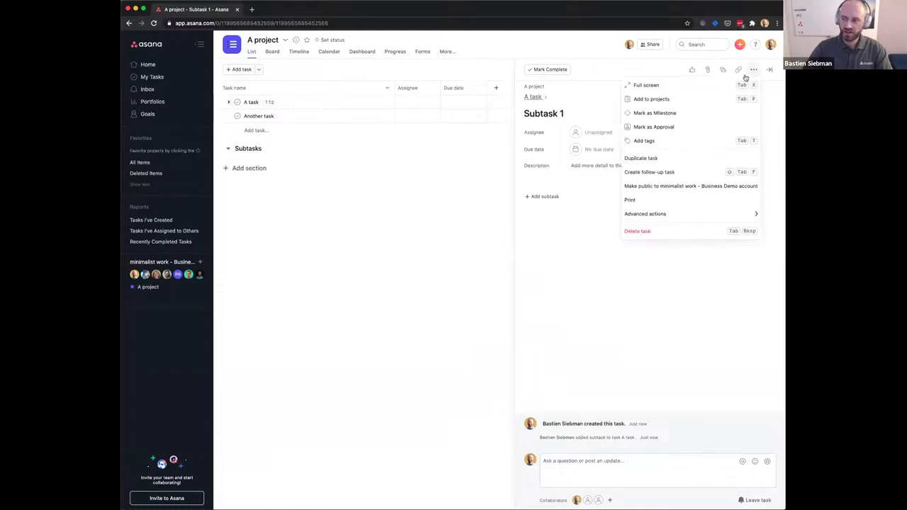
pyautogui.click(693, 103)
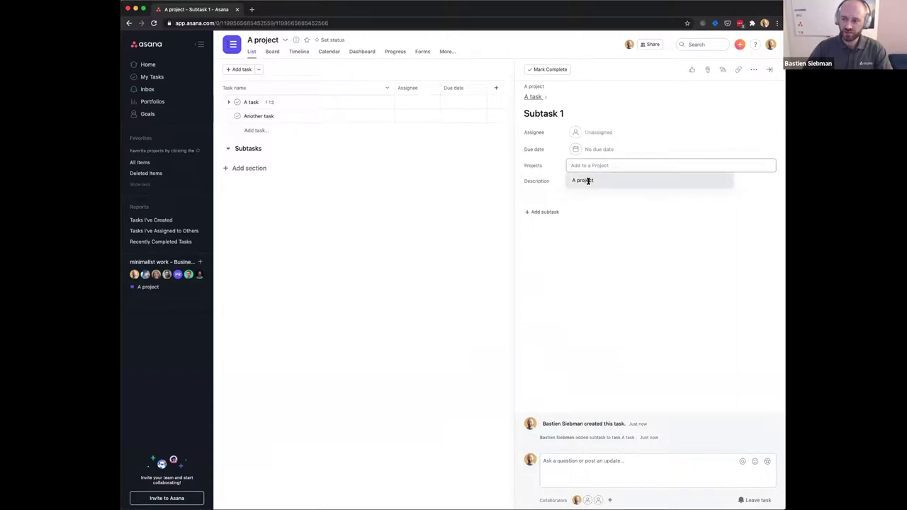
pyautogui.click(589, 183)
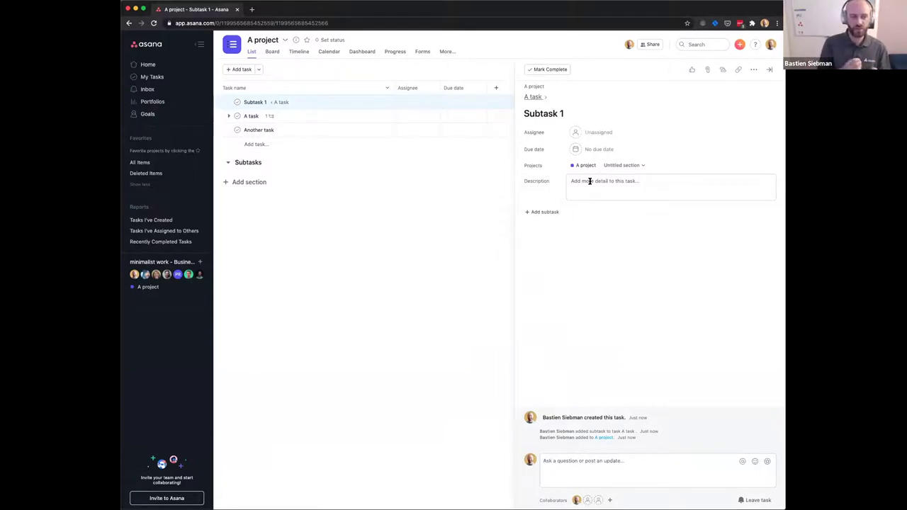
# - Move Subtask 1 into the project's "Subtasks" section and collapse that section in the list
pyautogui.click(611, 165)
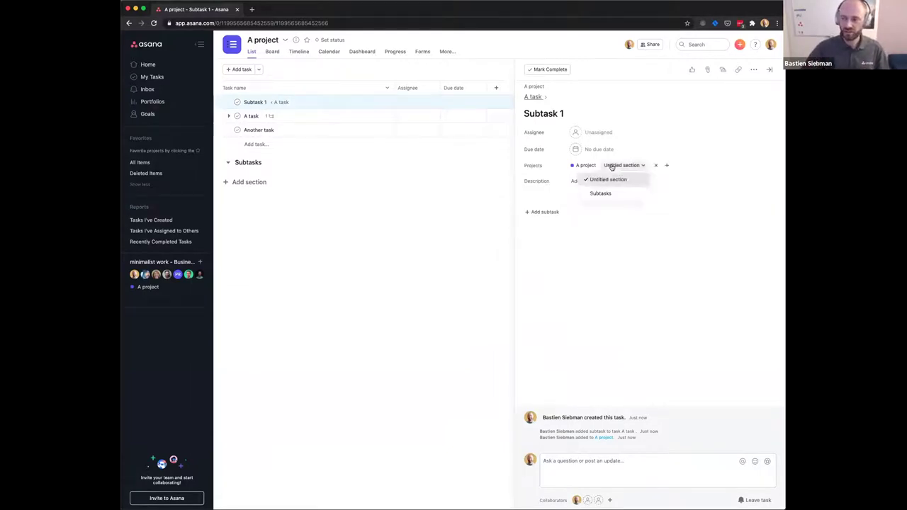
pyautogui.click(606, 193)
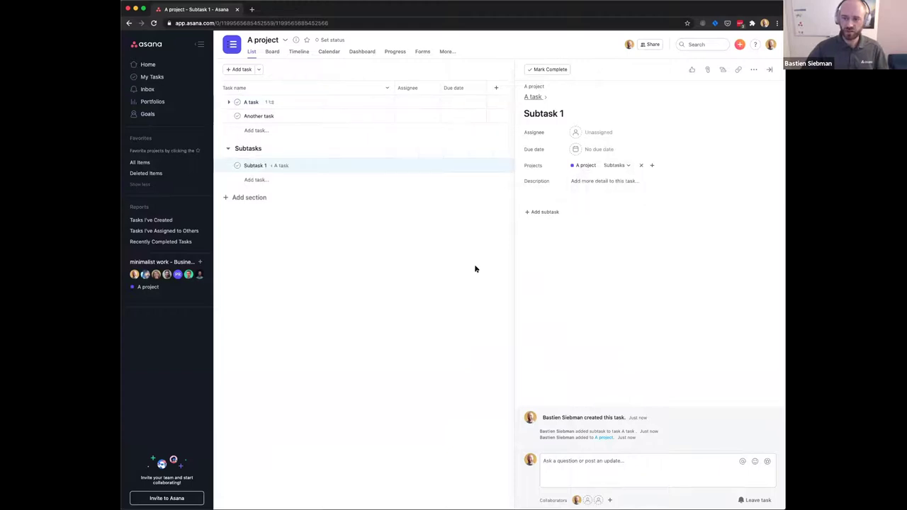
pyautogui.click(226, 149)
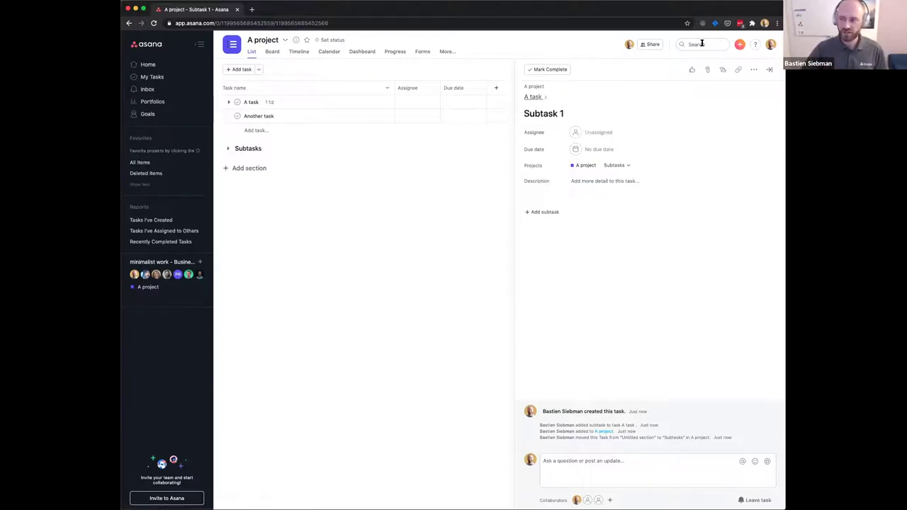
# - Return to the parent task "A task" and add a second subtask named "Subtask 2"
pyautogui.click(541, 97)
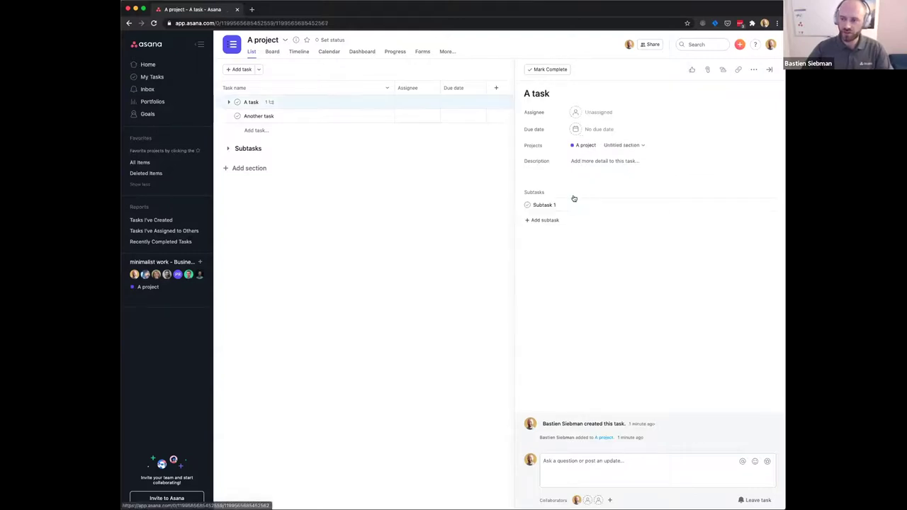
pyautogui.click(564, 204)
pyautogui.press('Return')
pyautogui.write('Subtask 2')
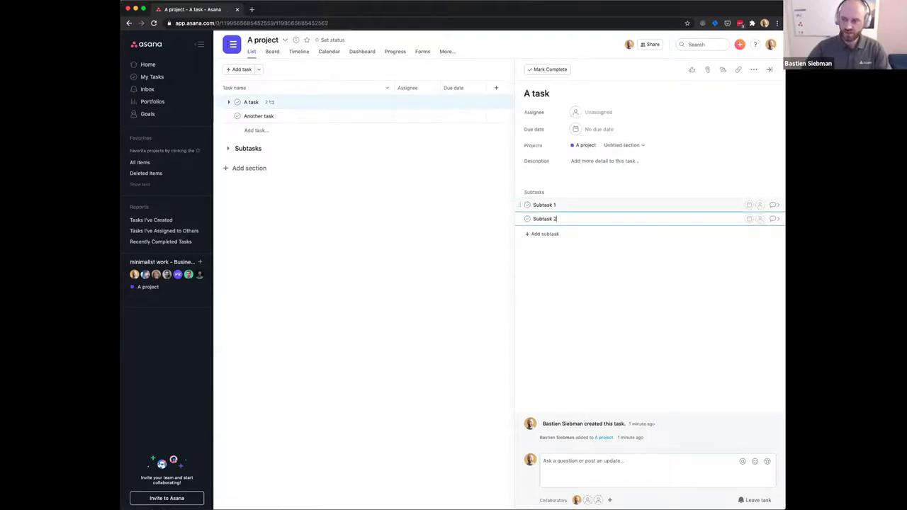
# - Set up an advanced search restricted to the project "A project"
pyautogui.click(696, 44)
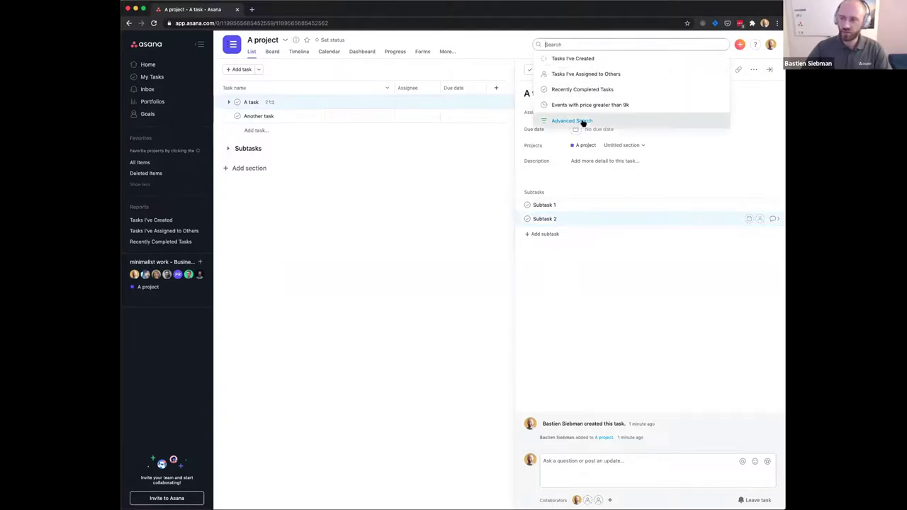
pyautogui.click(582, 122)
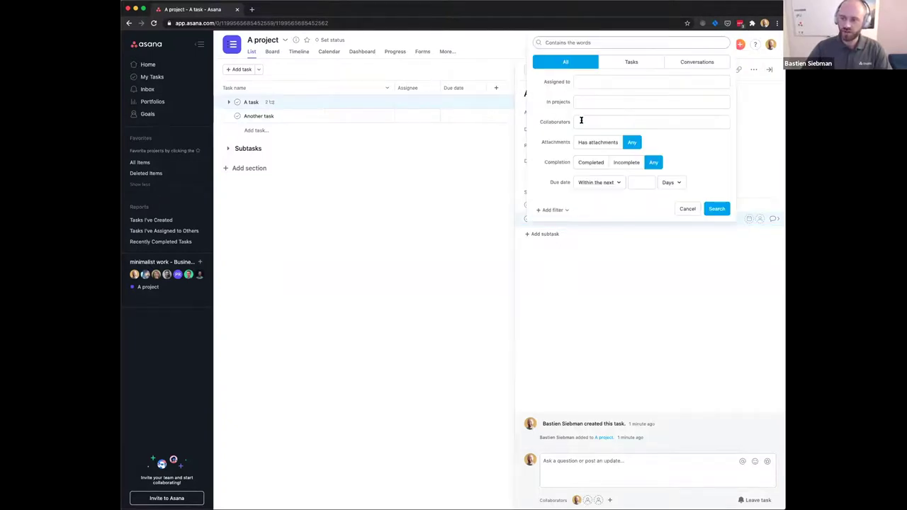
pyautogui.click(581, 102)
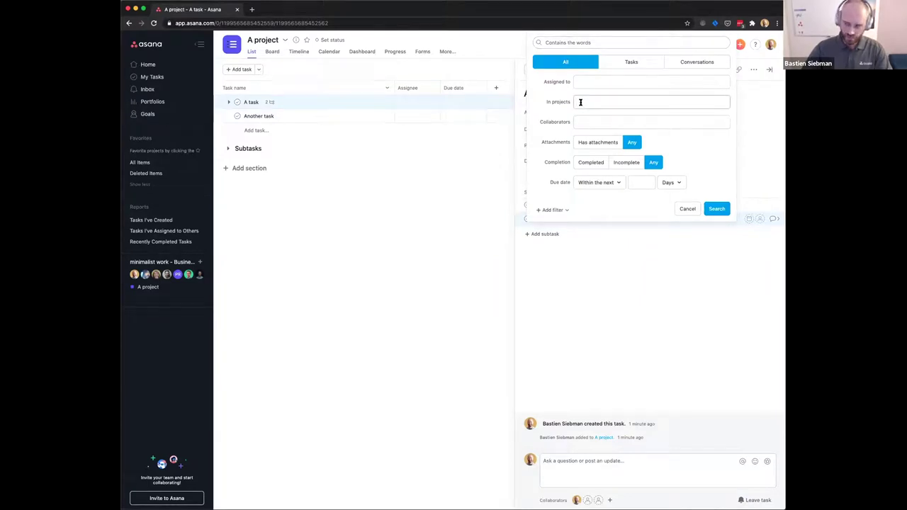
pyautogui.write('a proj')
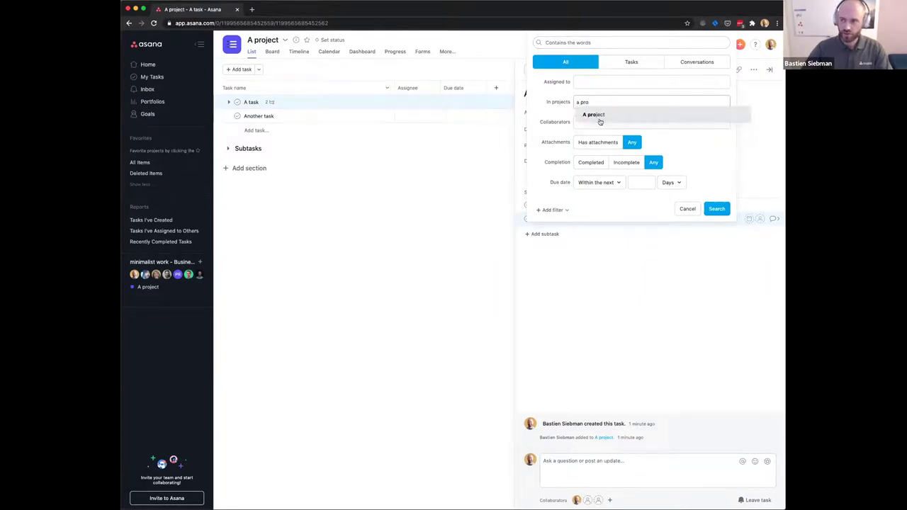
pyautogui.click(604, 115)
# - Add a Subtask filter set to "Subtasks only" and run the search
pyautogui.click(559, 209)
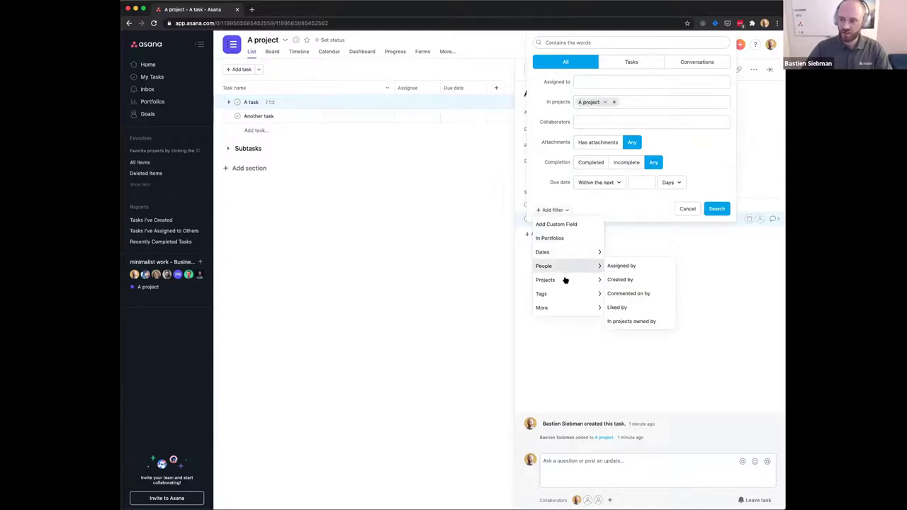
pyautogui.moveTo(566, 280)
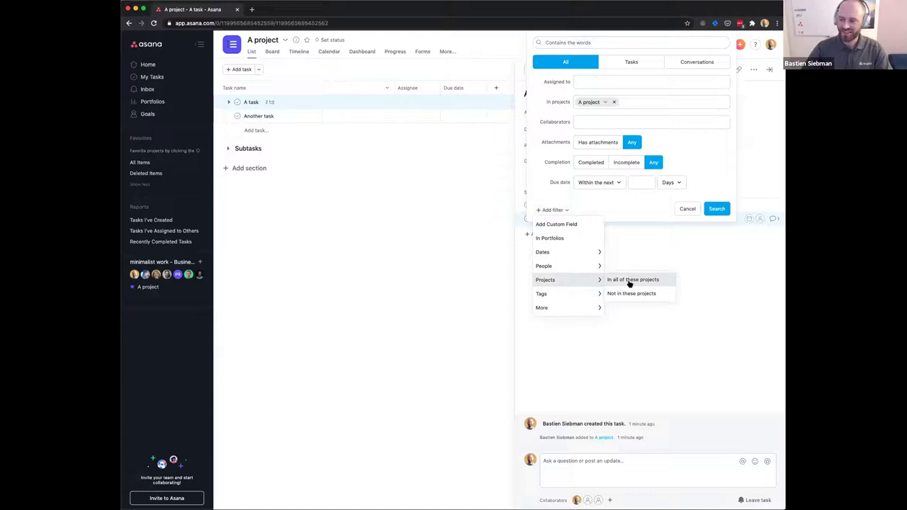
pyautogui.moveTo(550, 312)
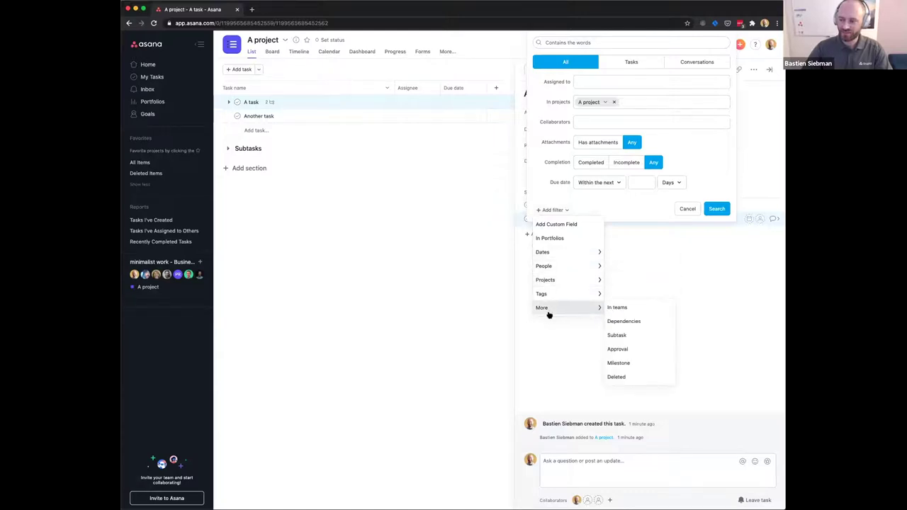
pyautogui.click(623, 336)
pyautogui.click(595, 204)
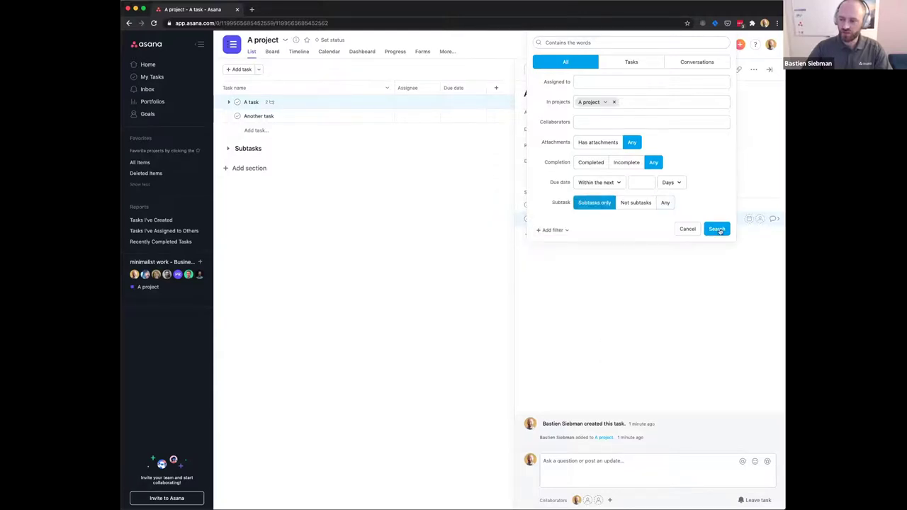
pyautogui.click(717, 229)
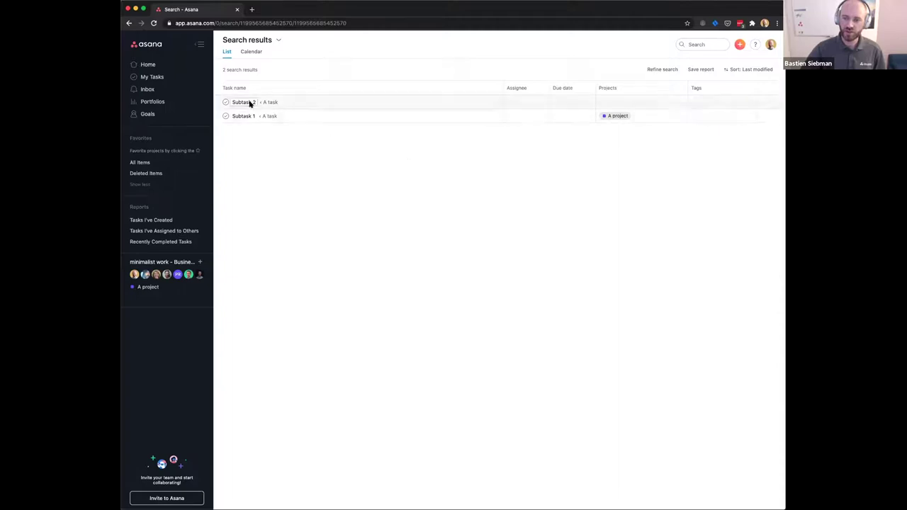
# - Save the search as a report named "Subtasks forgotten"
pyautogui.click(279, 40)
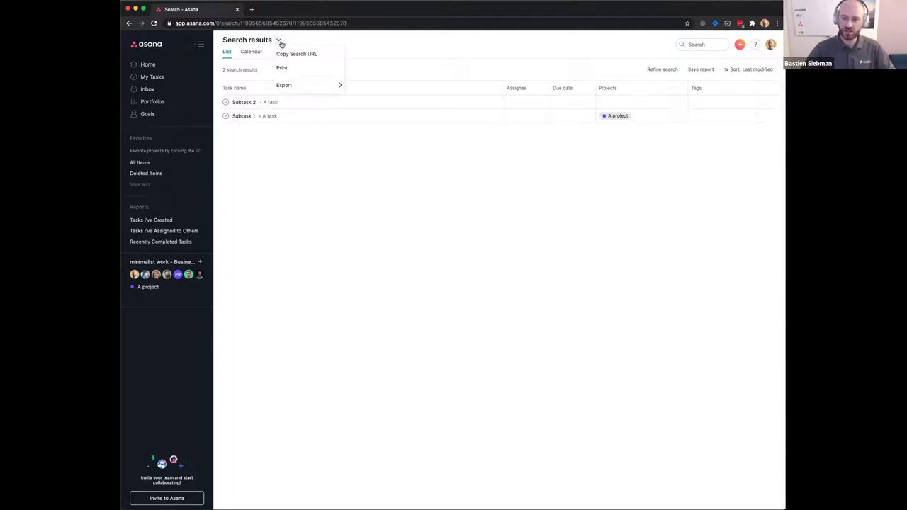
pyautogui.click(698, 70)
pyautogui.click(698, 71)
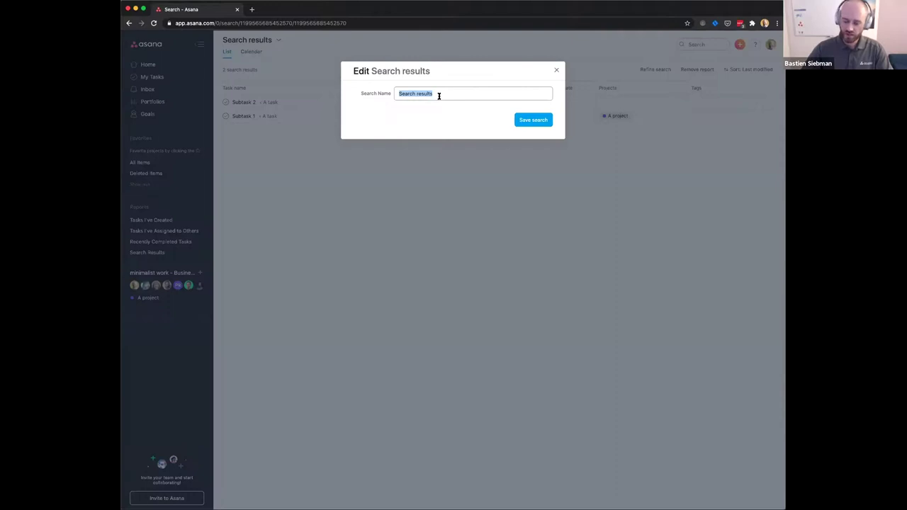
pyautogui.write('Subtas')
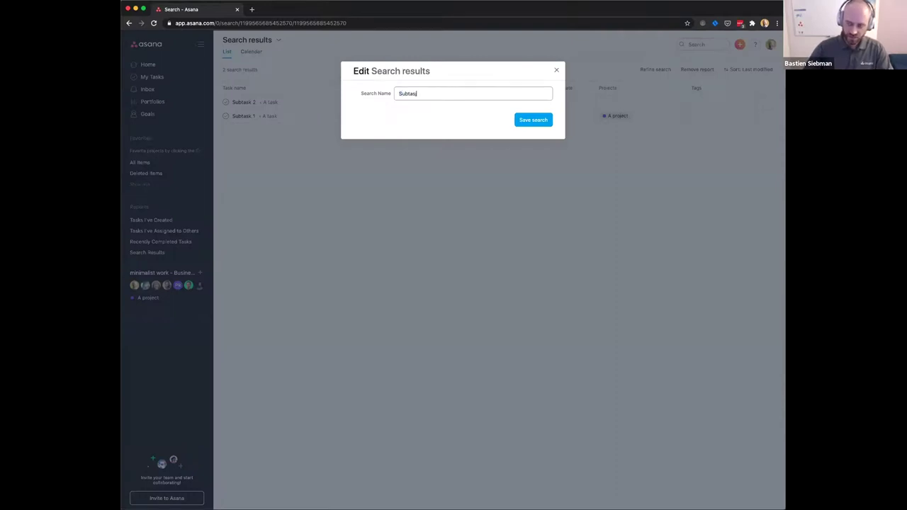
pyautogui.write('ks forgotten')
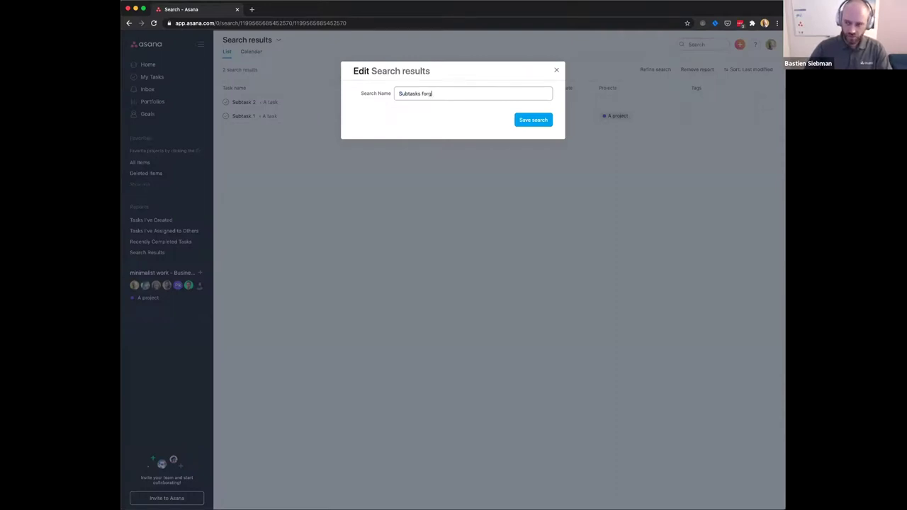
pyautogui.click(532, 120)
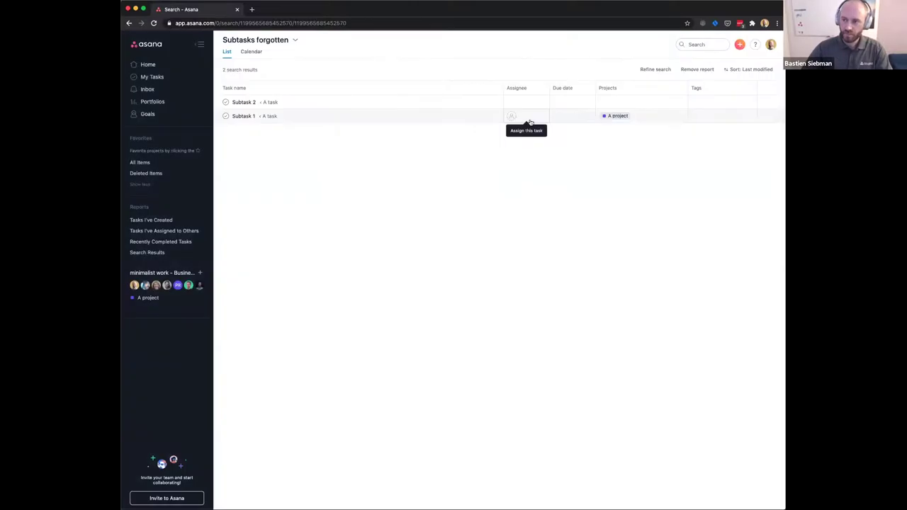
# - Assign Subtask 2 to the project "A project" directly from the report's results
pyautogui.click(608, 103)
pyautogui.write('a proj')
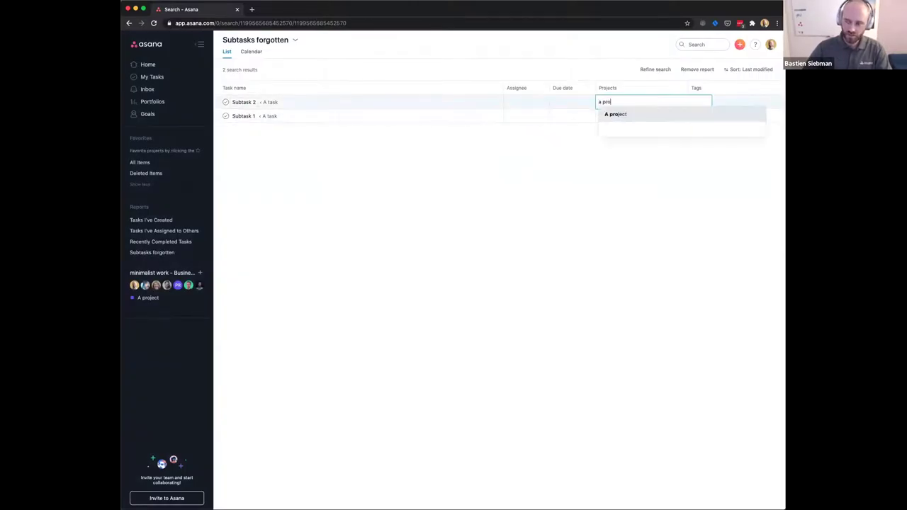
pyautogui.press('Return')
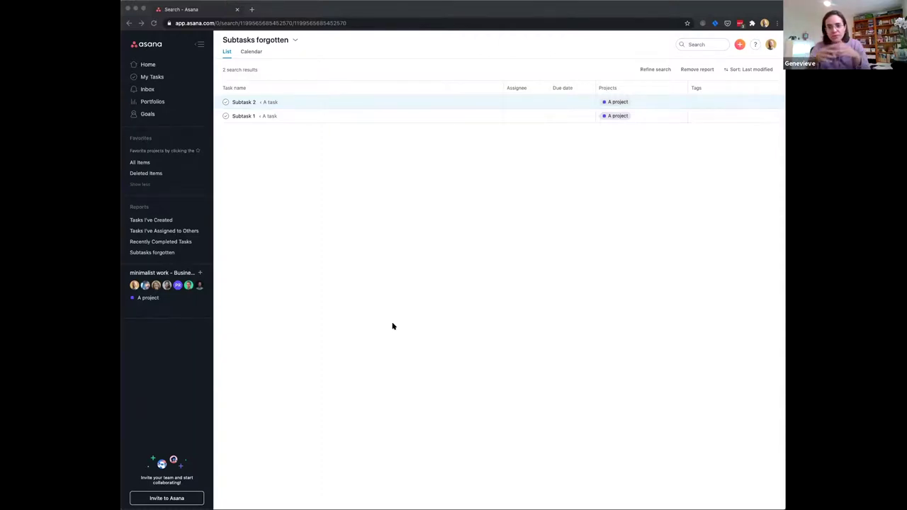
# - Delete the "Subtasks" section from the project "A project" while keeping its tasks
pyautogui.click(398, 334)
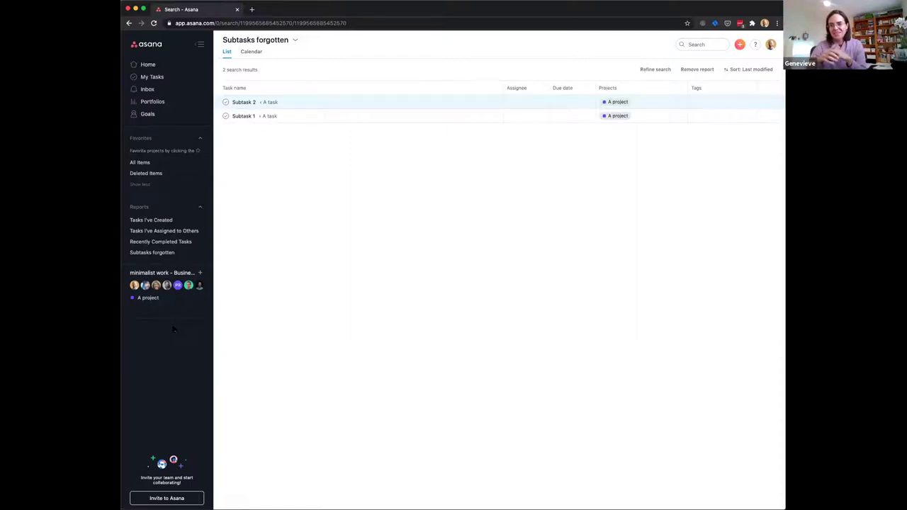
pyautogui.click(148, 298)
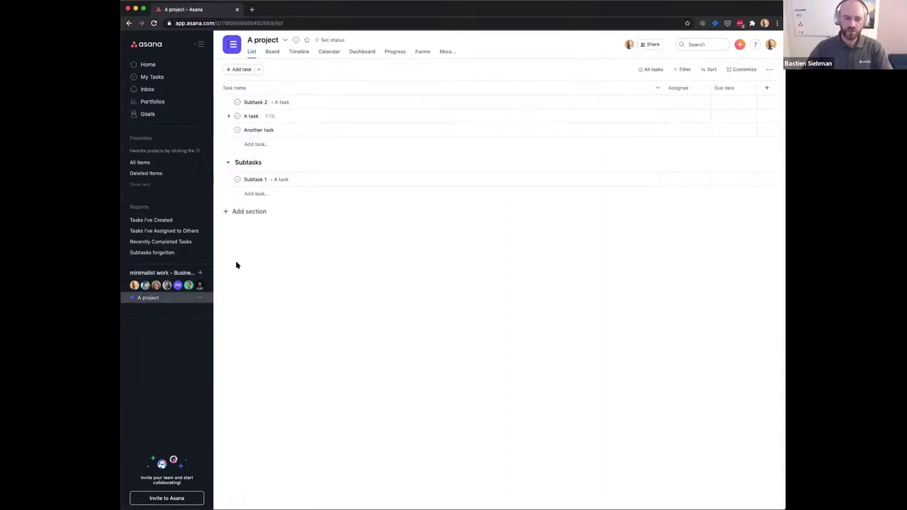
pyautogui.click(278, 162)
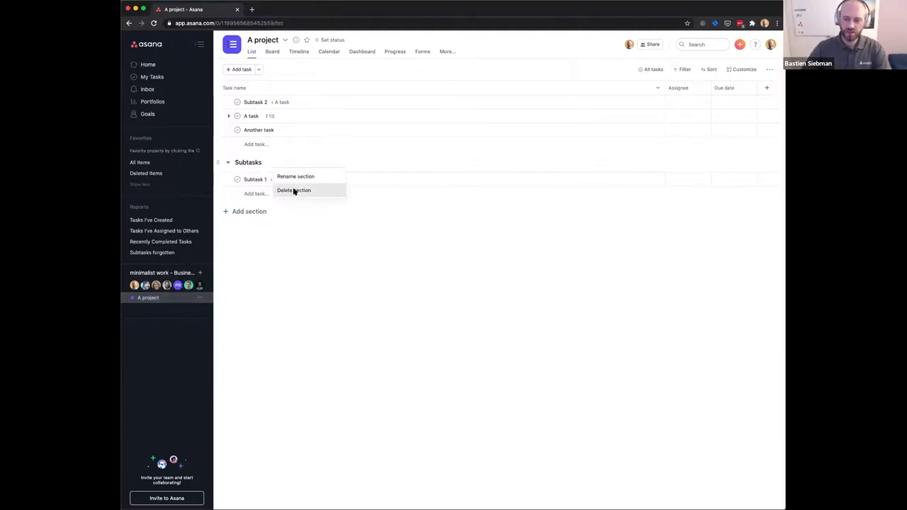
pyautogui.click(300, 188)
pyautogui.click(415, 117)
pyautogui.click(417, 104)
pyautogui.click(524, 138)
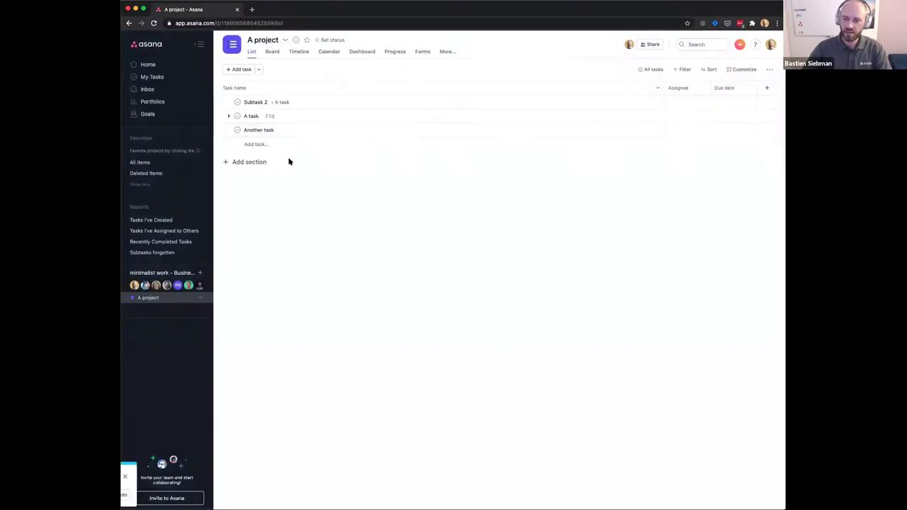
# - Create a blank project named 'Subtasks of "A Project"' with the List default view
pyautogui.click(200, 274)
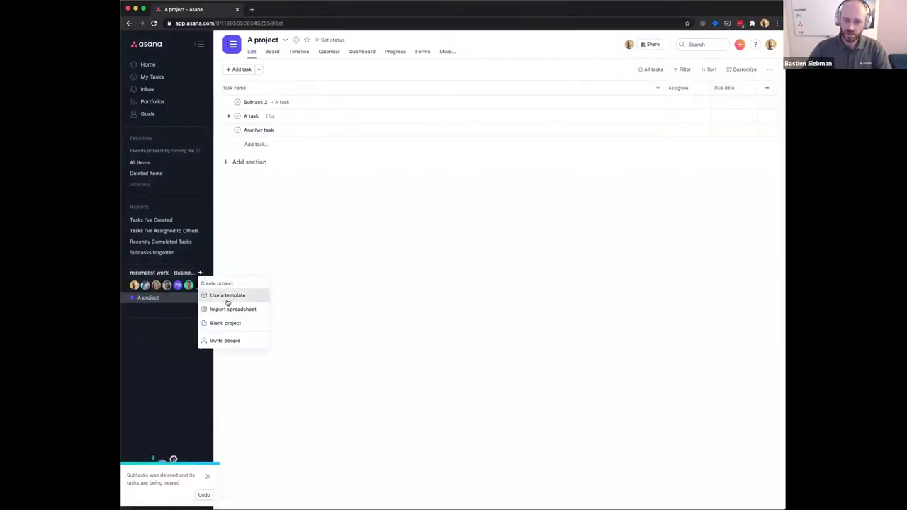
pyautogui.click(229, 322)
pyautogui.write('Su')
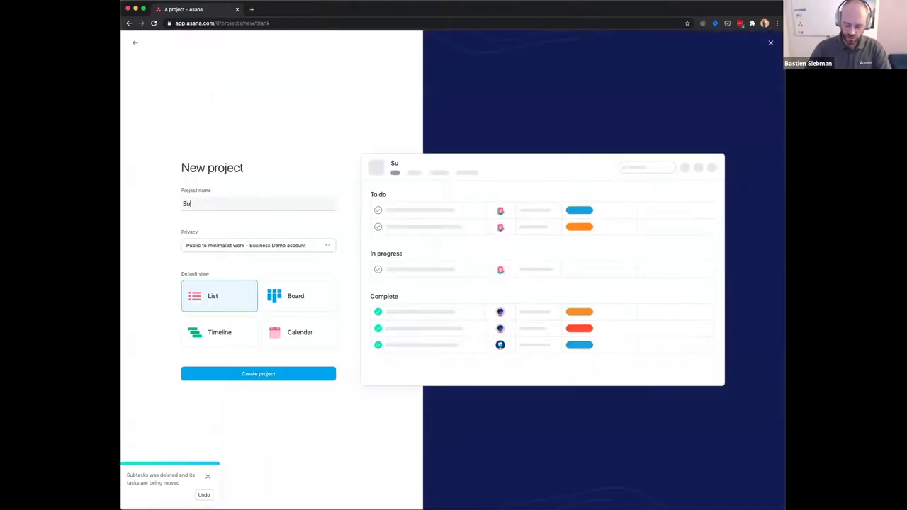
pyautogui.write('btasks of "Project')
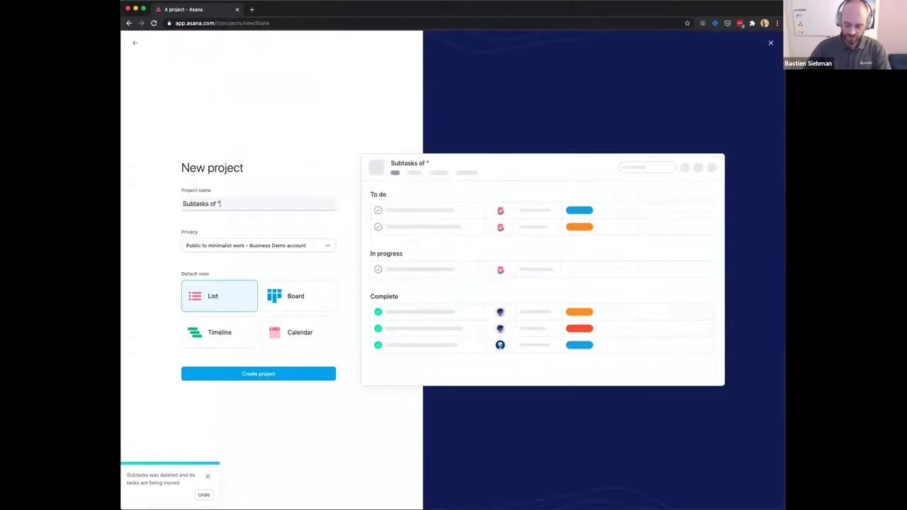
pyautogui.click(219, 203)
pyautogui.write('A Project')
pyautogui.click(245, 204)
pyautogui.write('"')
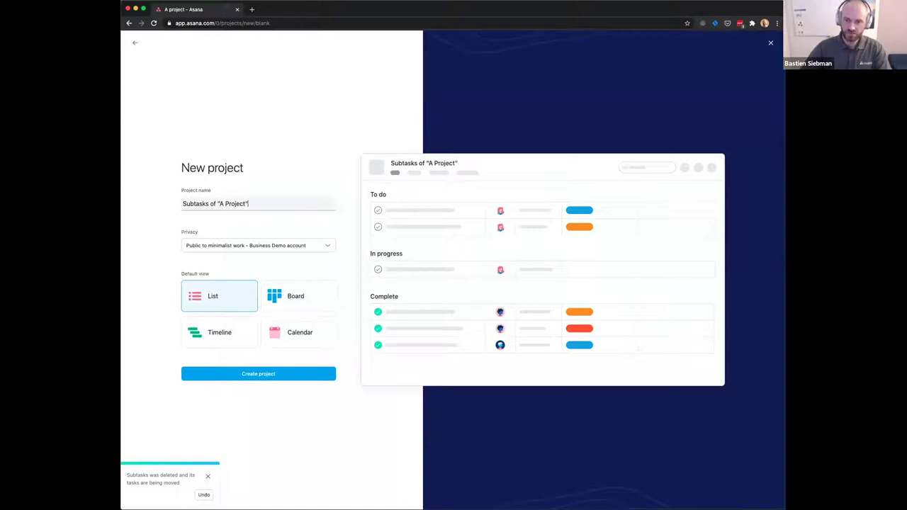
pyautogui.click(245, 374)
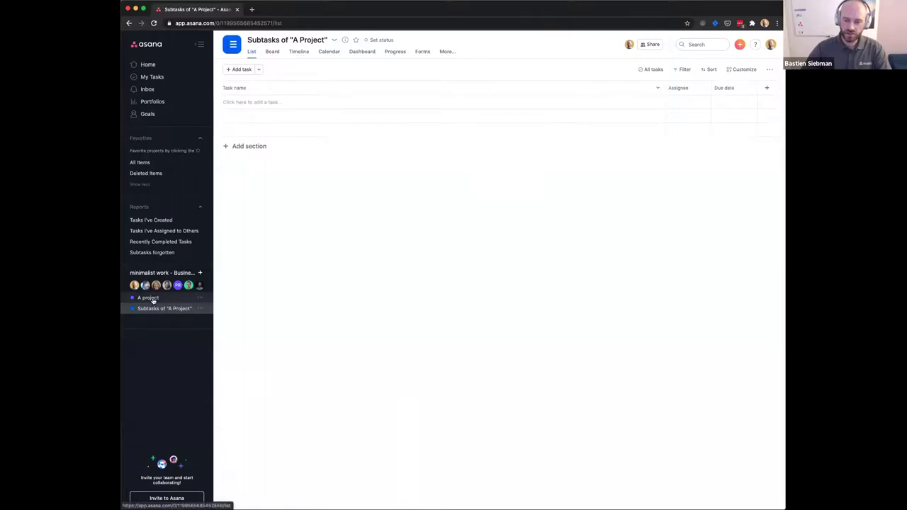
# - Start a new advanced search limited to tasks in the project "A project"
pyautogui.click(696, 44)
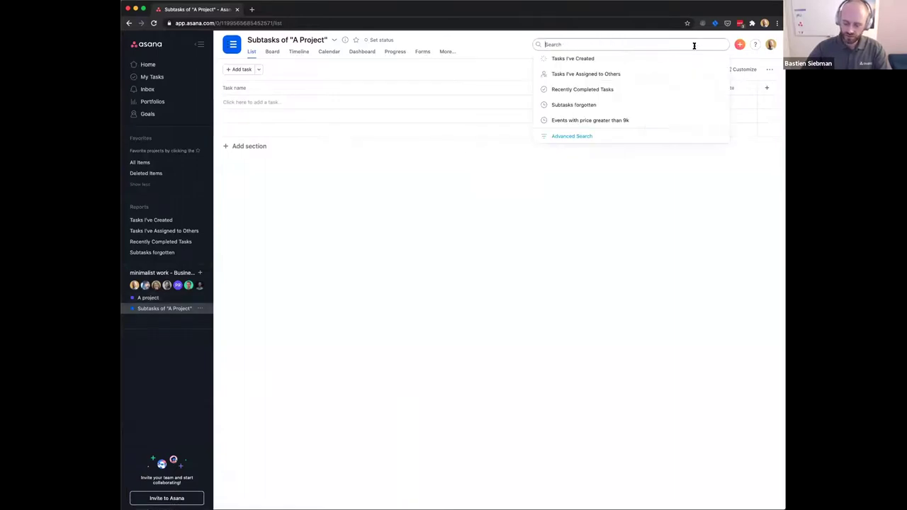
pyautogui.click(588, 137)
pyautogui.click(585, 101)
pyautogui.write('a proj')
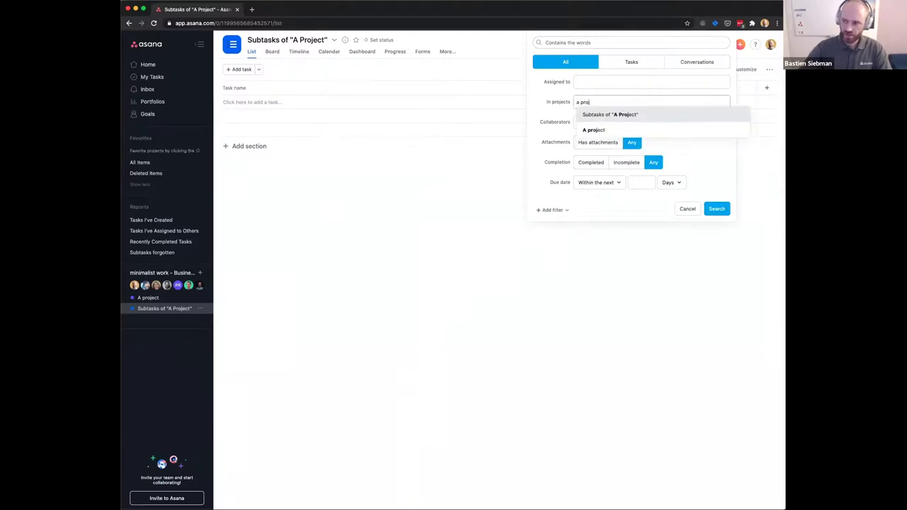
pyautogui.click(594, 129)
# - Add a Subtask filter set to "Subtasks only" to the advanced search and run it
pyautogui.click(553, 210)
pyautogui.moveTo(576, 299)
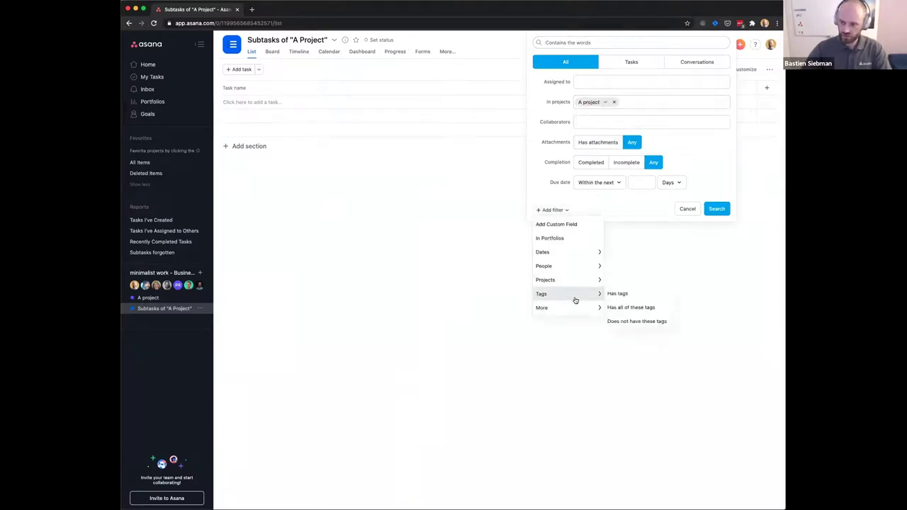
pyautogui.click(638, 327)
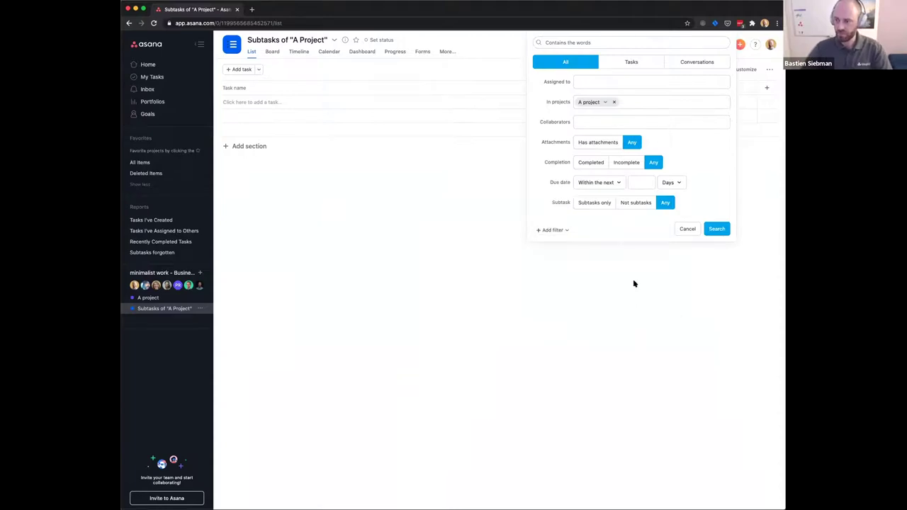
pyautogui.click(599, 204)
pyautogui.click(719, 229)
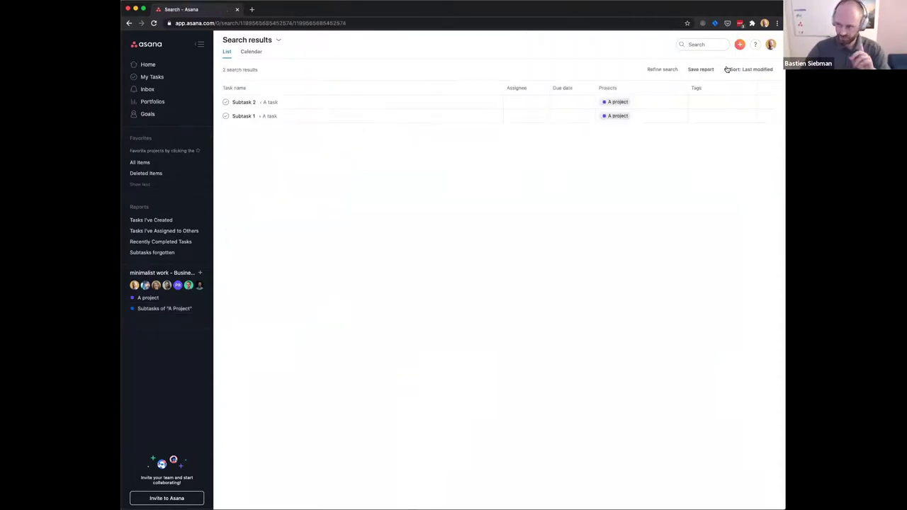
# - Refine the search with a "Not in these projects" filter for 'Subtasks of "A Project"' and run it again
pyautogui.click(654, 70)
pyautogui.click(553, 230)
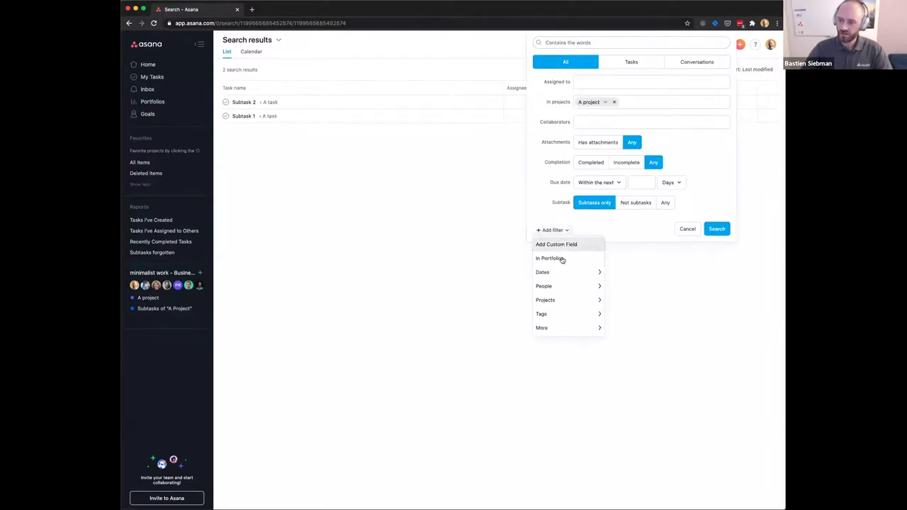
pyautogui.moveTo(559, 300)
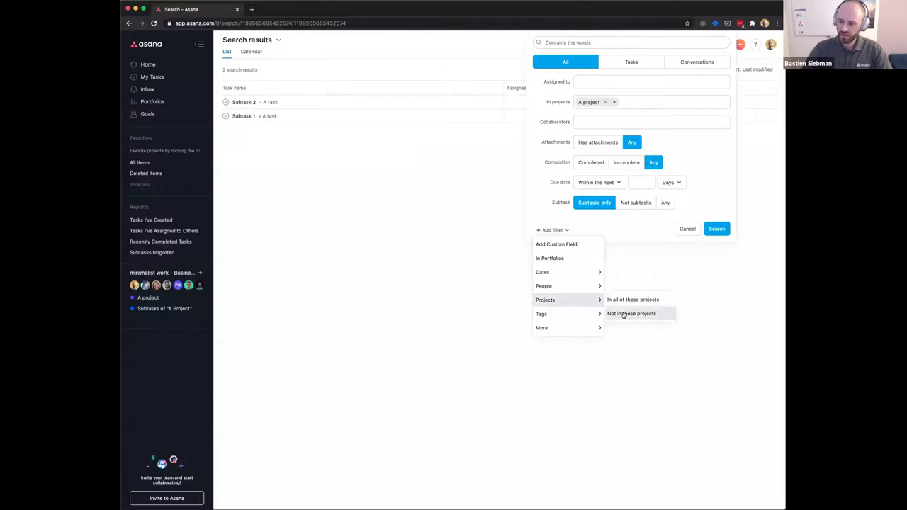
pyautogui.click(624, 315)
pyautogui.write('sub')
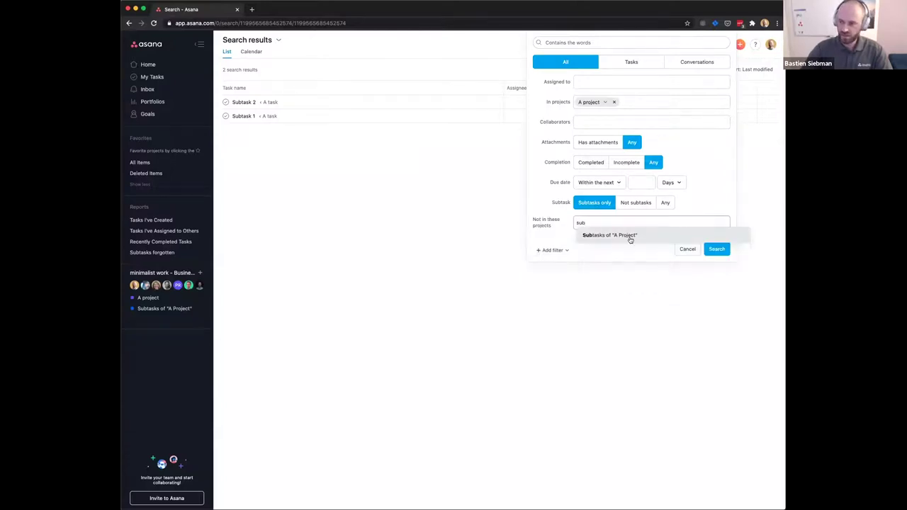
pyautogui.click(630, 236)
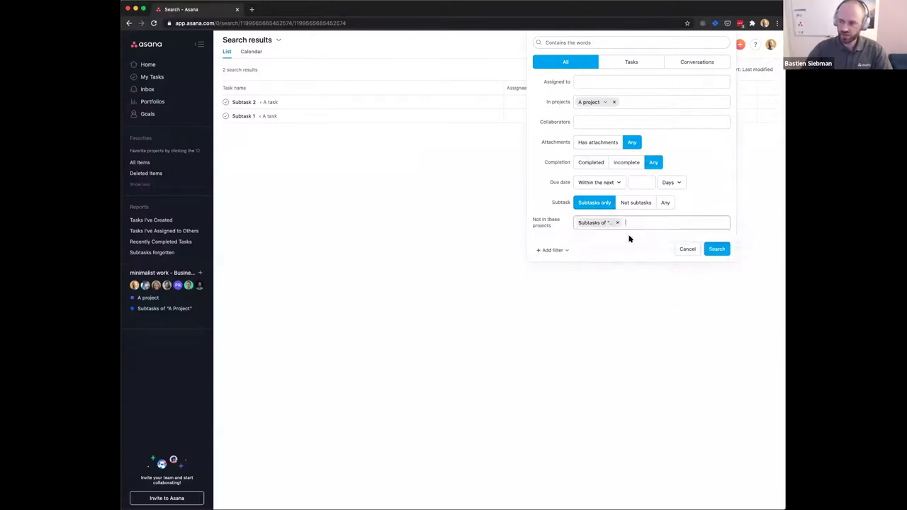
pyautogui.click(716, 249)
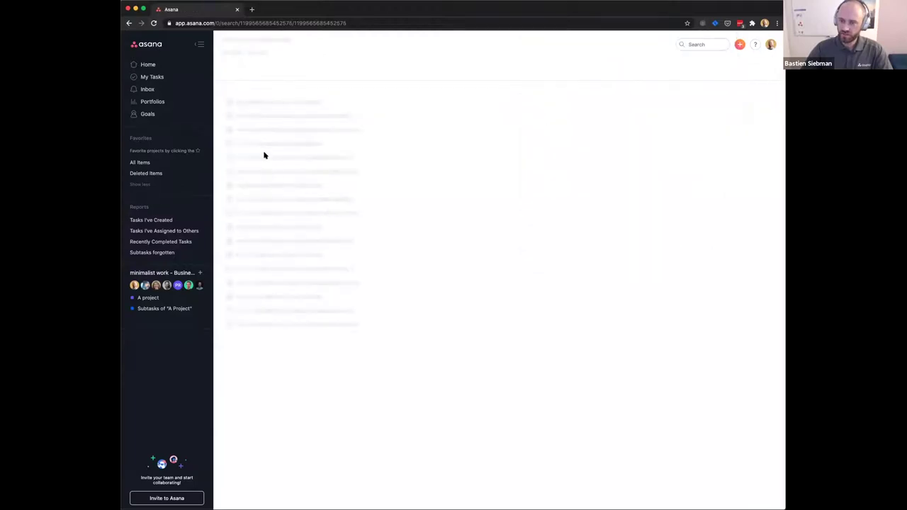
# - Save the refined search as a report named "Subtasks not in subtask project"
pyautogui.click(239, 100)
pyautogui.click(243, 117)
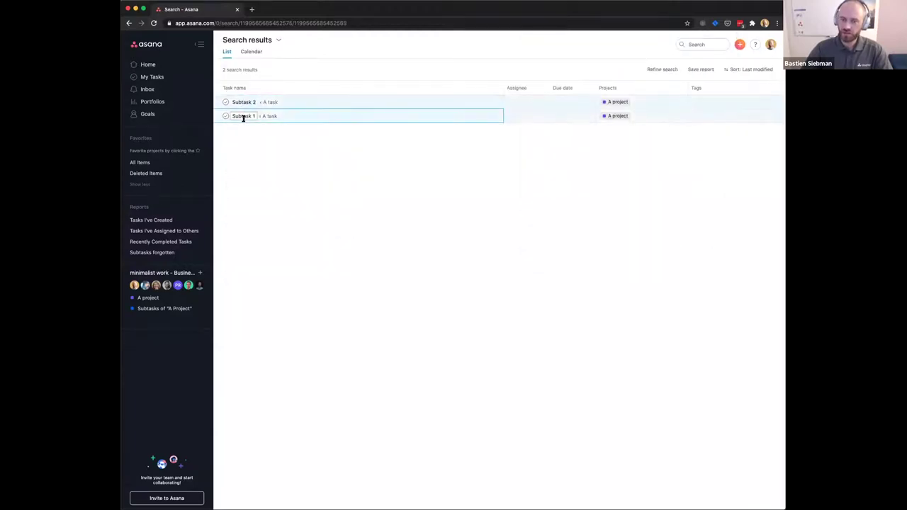
pyautogui.click(701, 69)
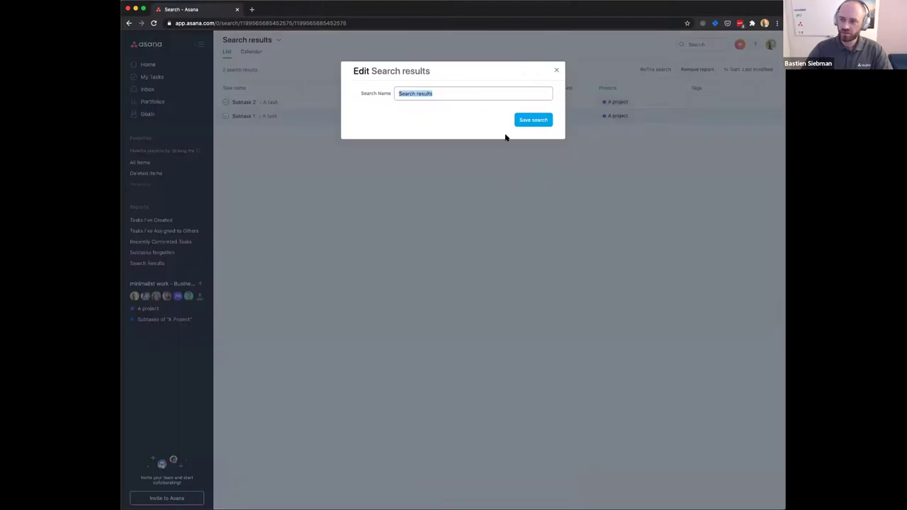
pyautogui.write('Subtasks no')
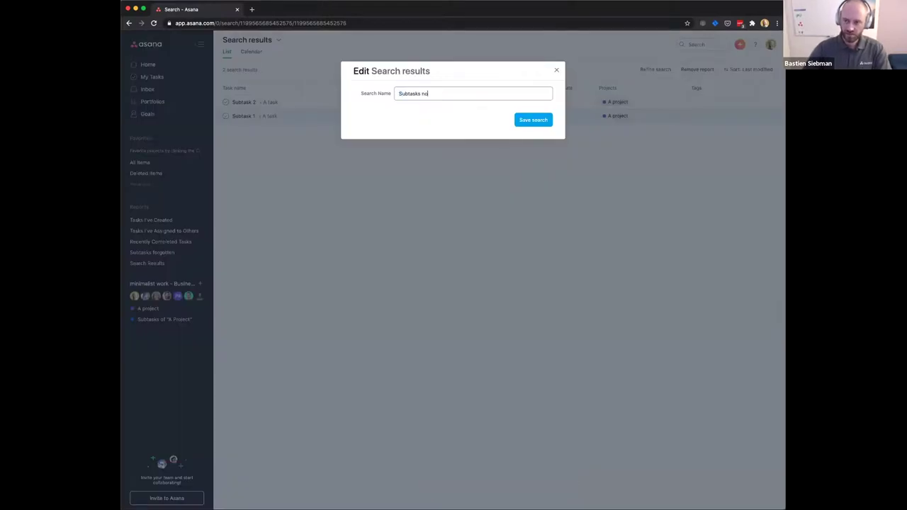
pyautogui.write('t in subtask project')
pyautogui.click(541, 119)
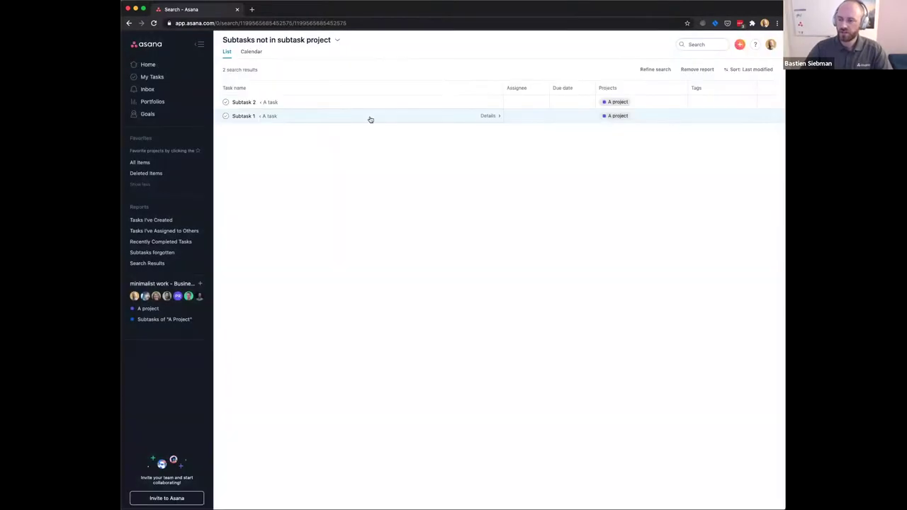
# - Add both Subtask 1 and Subtask 2 to the project 'Subtasks of "A Project"' together from the report's results
pyautogui.click(250, 103)
pyautogui.keyDown('shift'); pyautogui.click(247, 116); pyautogui.keyUp('shift')
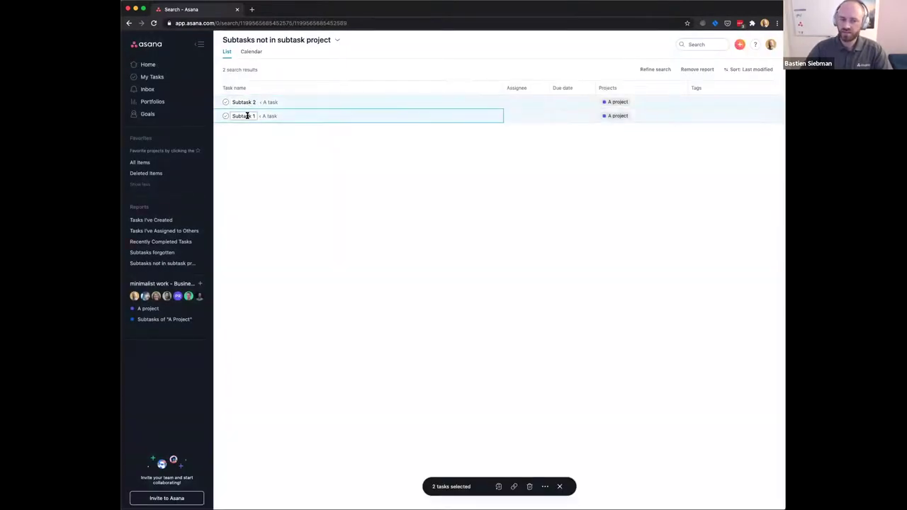
pyautogui.click(657, 102)
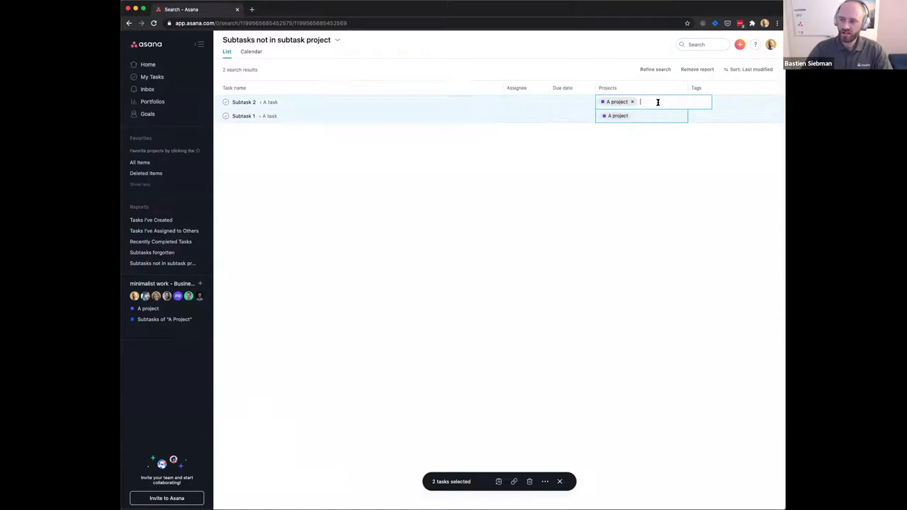
pyautogui.write('sub')
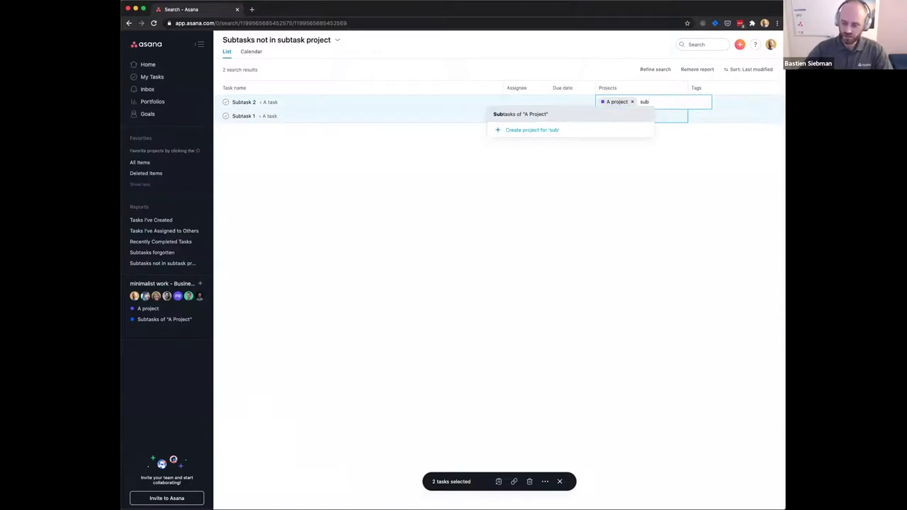
pyautogui.press('Return')
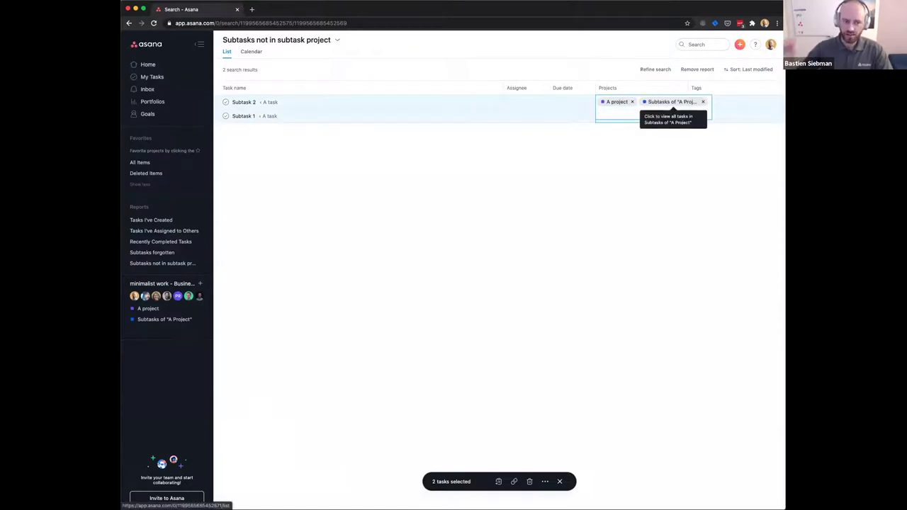
pyautogui.click(496, 149)
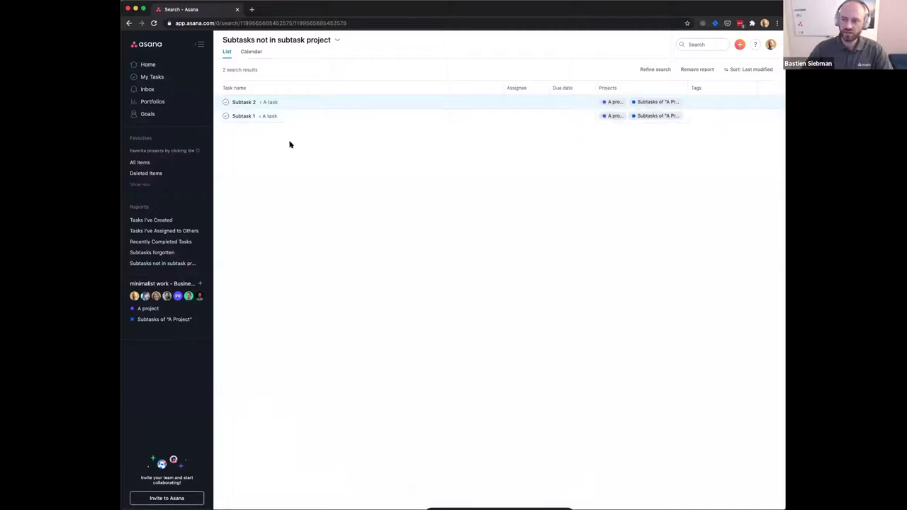
# - Create a new public portfolio named "A portfolio"
pyautogui.click(170, 101)
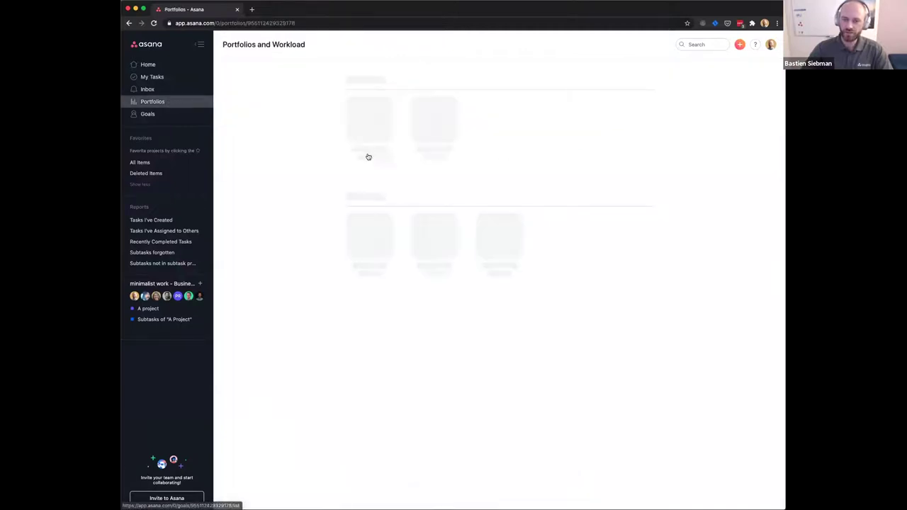
pyautogui.click(360, 219)
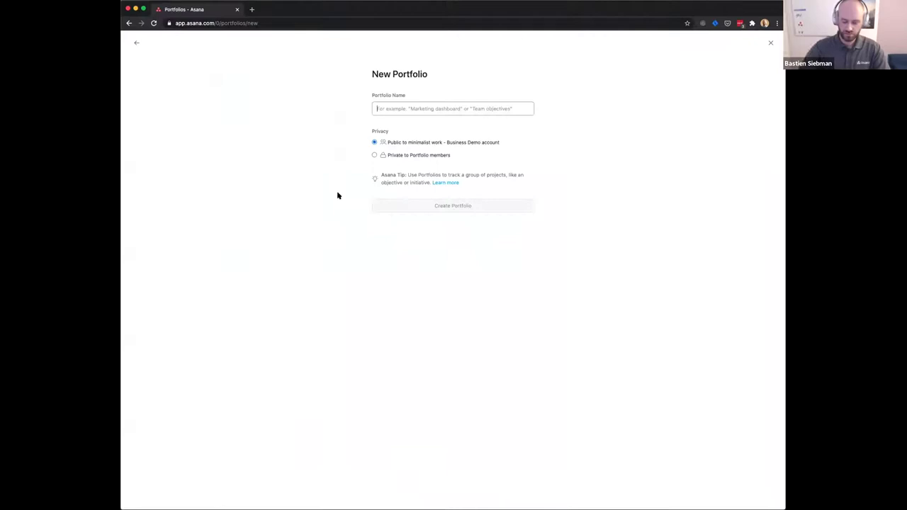
pyautogui.write('A prof')
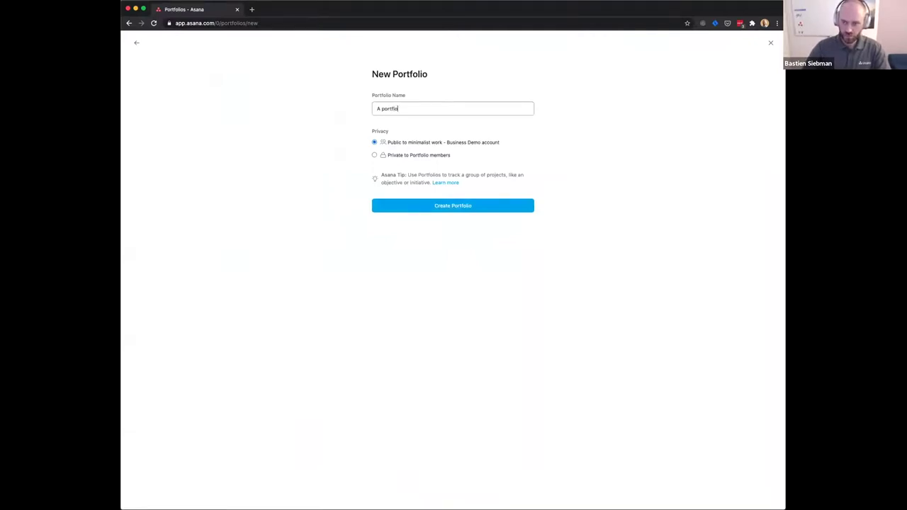
pyautogui.click(430, 211)
# - Add the projects "A project" and 'Subtasks of "A Project"' to the portfolio, and return to "A project"
pyautogui.click(244, 72)
pyautogui.write('a pro')
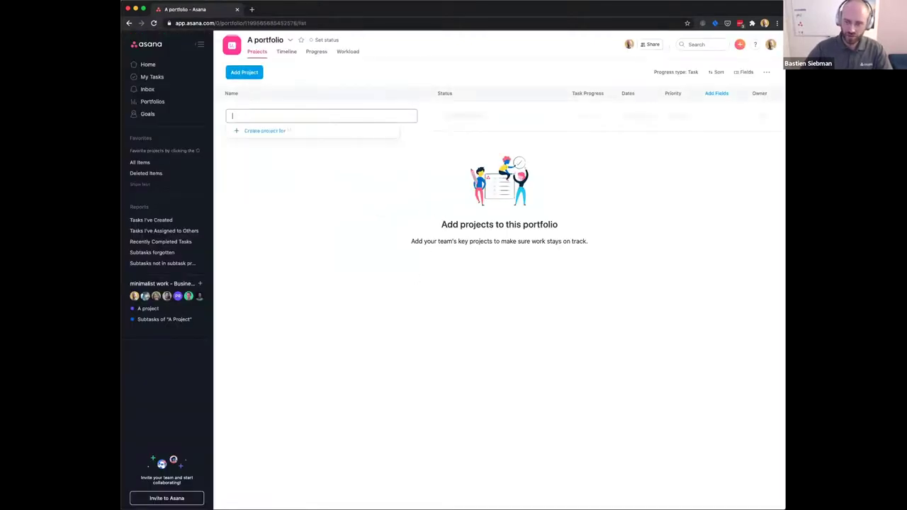
pyautogui.click(251, 164)
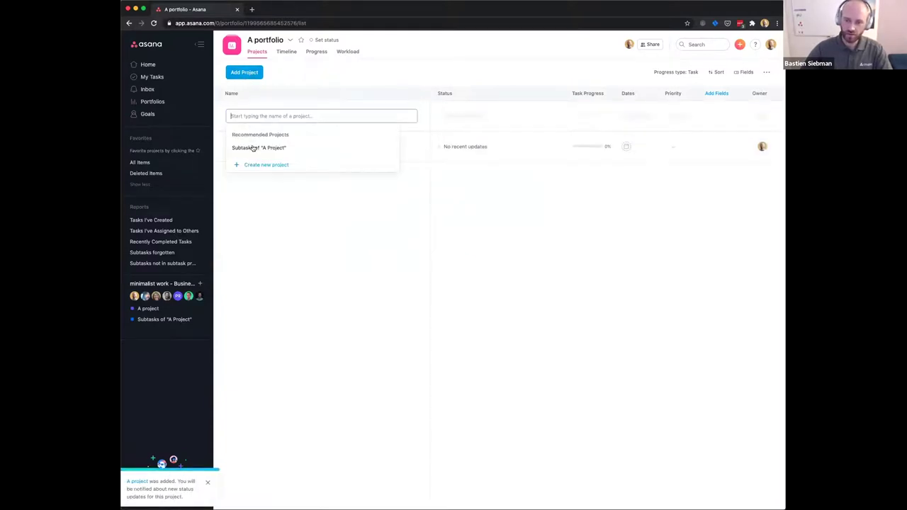
pyautogui.click(253, 150)
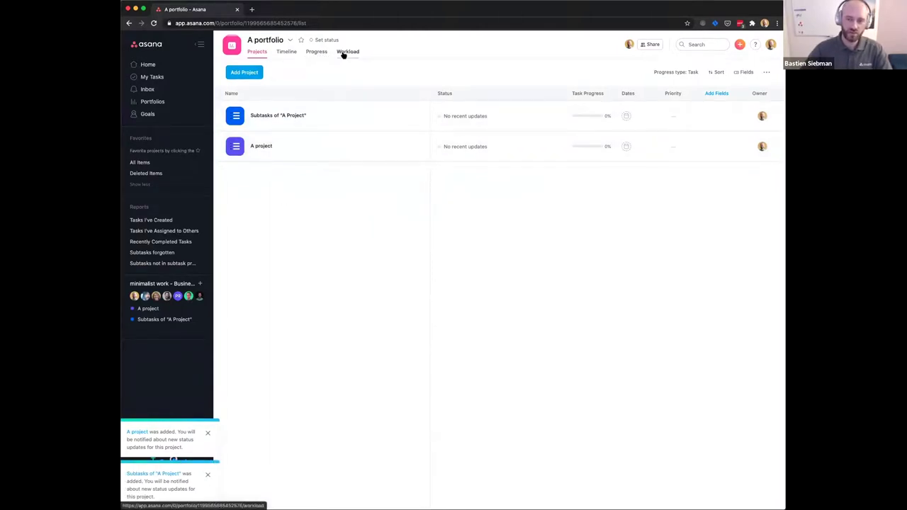
pyautogui.click(156, 310)
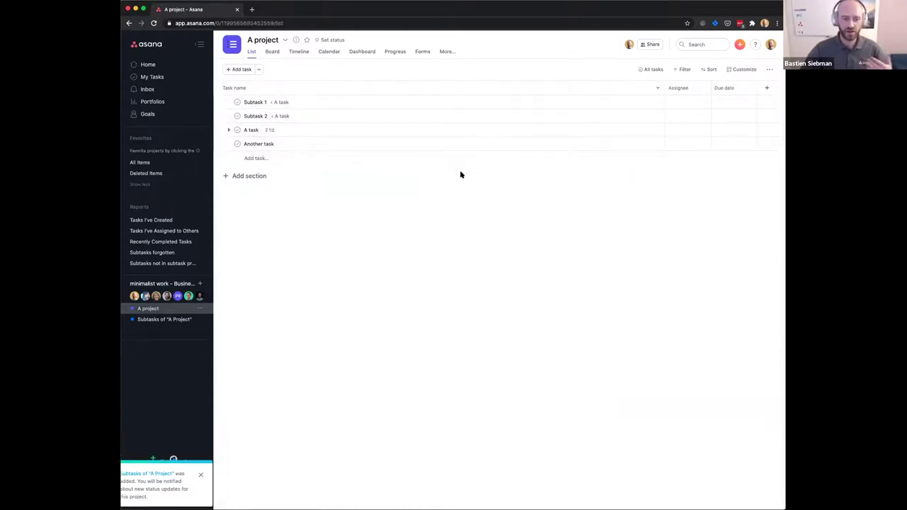
# - Check the "Subtasks not in subtask project" report, and add a subtask named "Subtask 3" to "A task" in "A project"
pyautogui.click(155, 266)
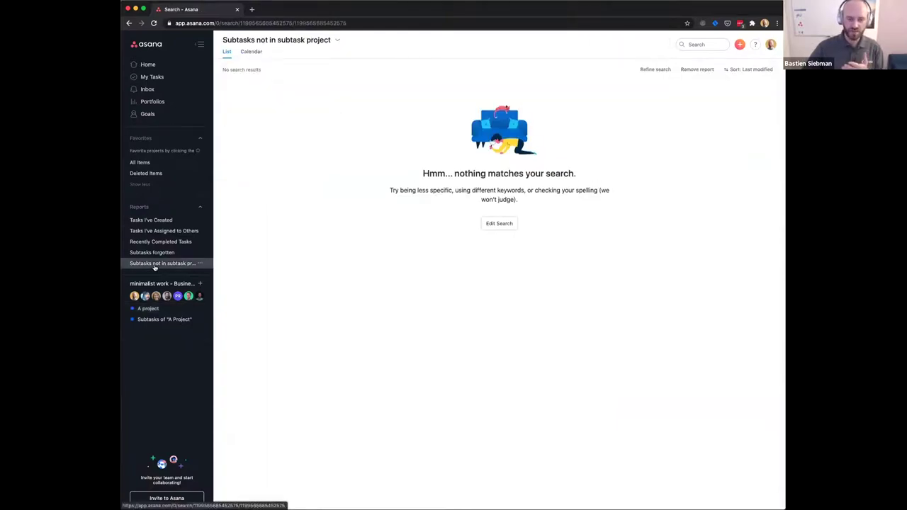
pyautogui.click(150, 308)
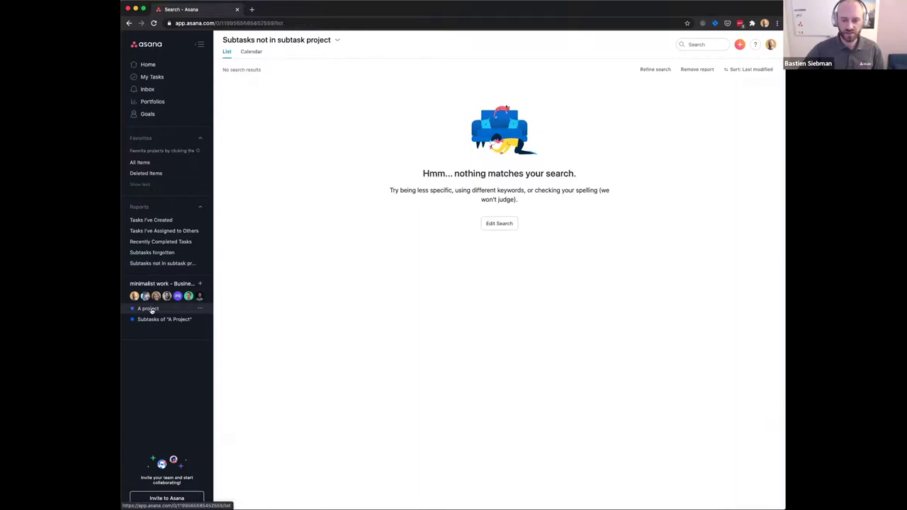
pyautogui.click(254, 129)
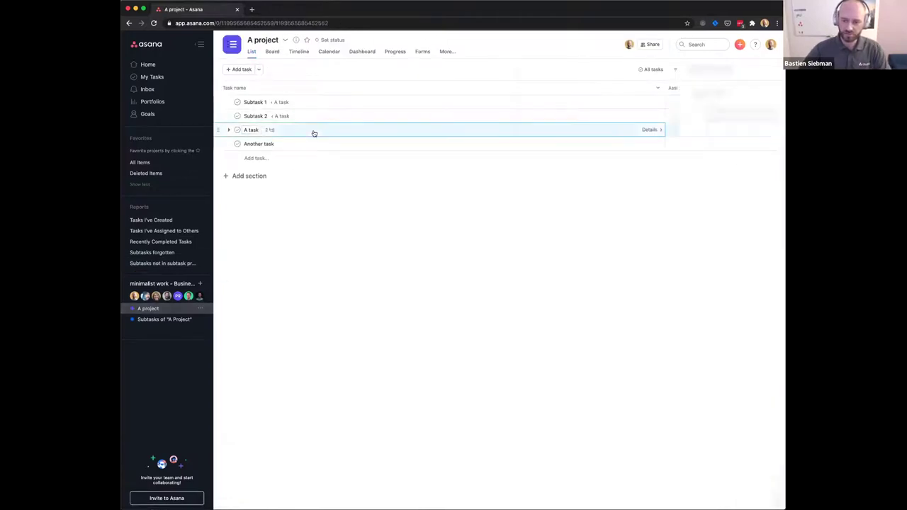
pyautogui.click(566, 223)
pyautogui.press('Return')
pyautogui.write('Subtask 3')
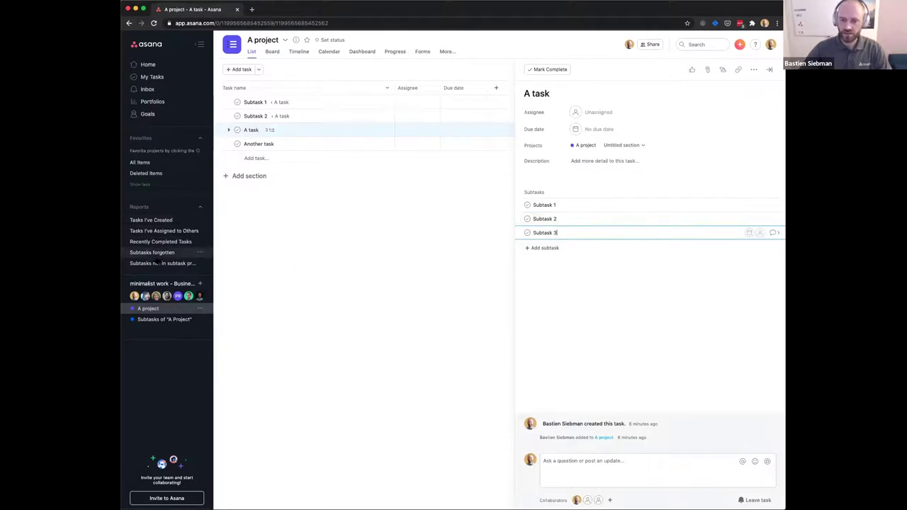
# - Recheck the "Subtasks not in subtask project" report, and reopen the details of "A task" in "A project"
pyautogui.click(151, 263)
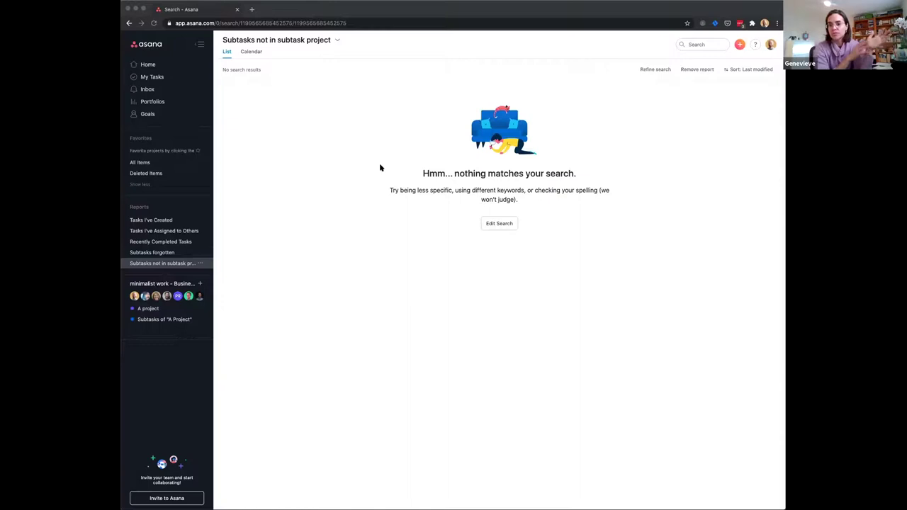
pyautogui.click(150, 308)
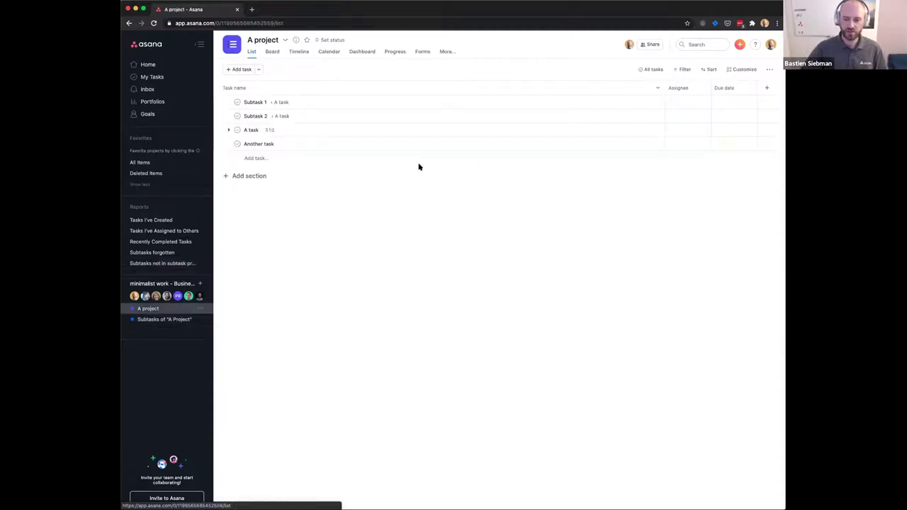
pyautogui.click(314, 131)
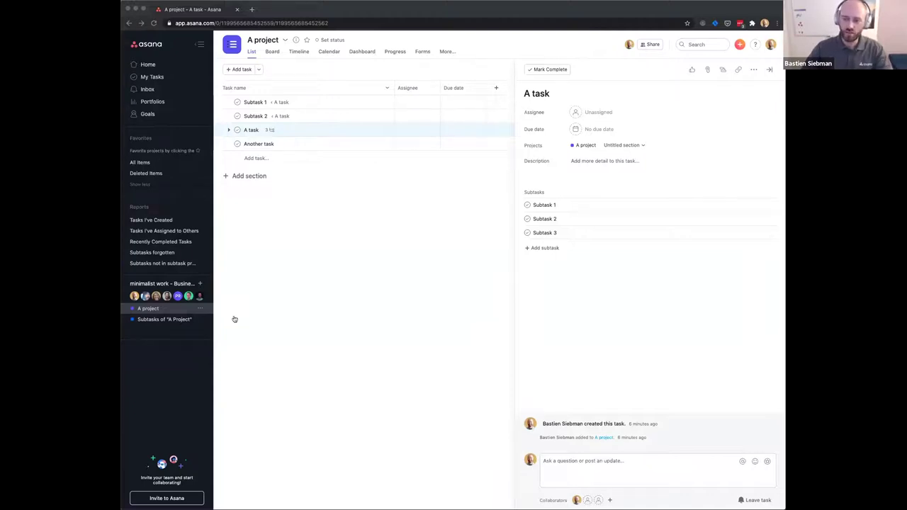
# - Add the tasks "Task auto-promotion", "Parking project" and "Tip of the iceberg" to the Today section of My Tasks
pyautogui.click(175, 79)
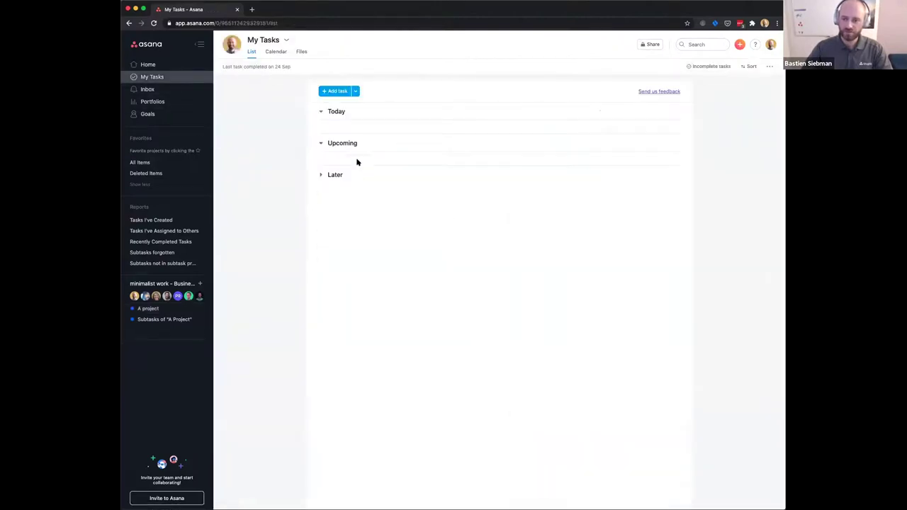
pyautogui.click(344, 127)
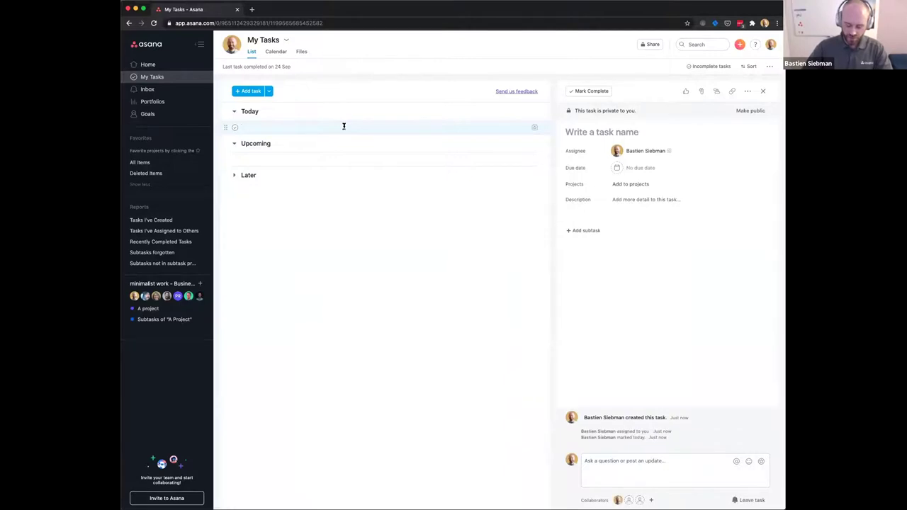
pyautogui.write('Task auto-promotion')
pyautogui.press('Return')
pyautogui.write('Parking paroject')
pyautogui.press('Return')
pyautogui.write('Tip of the Iceberg')
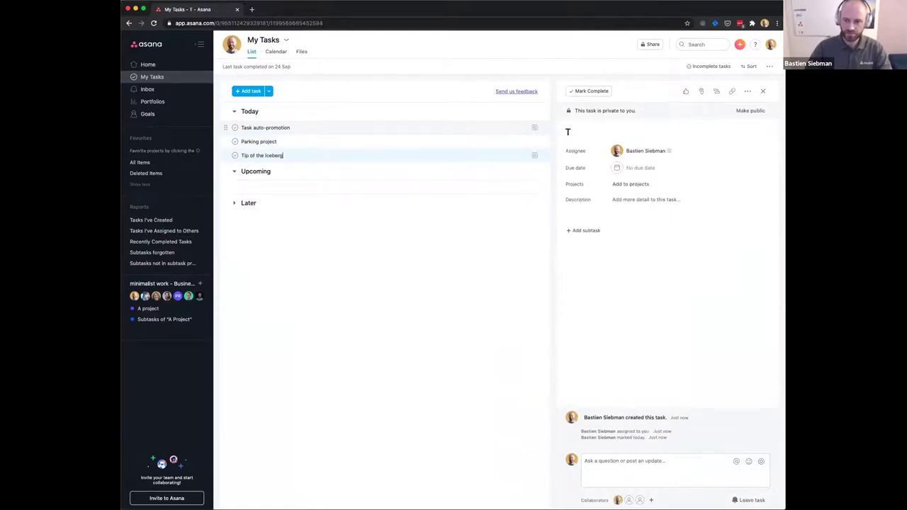
pyautogui.click(269, 128)
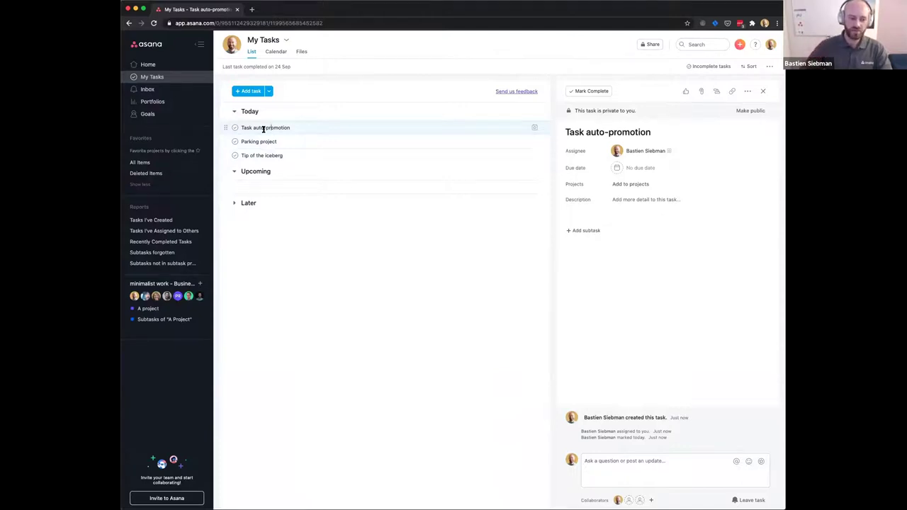
# - Add a task named "A task due in January 20" to the Upcoming section of My Tasks
pyautogui.click(258, 182)
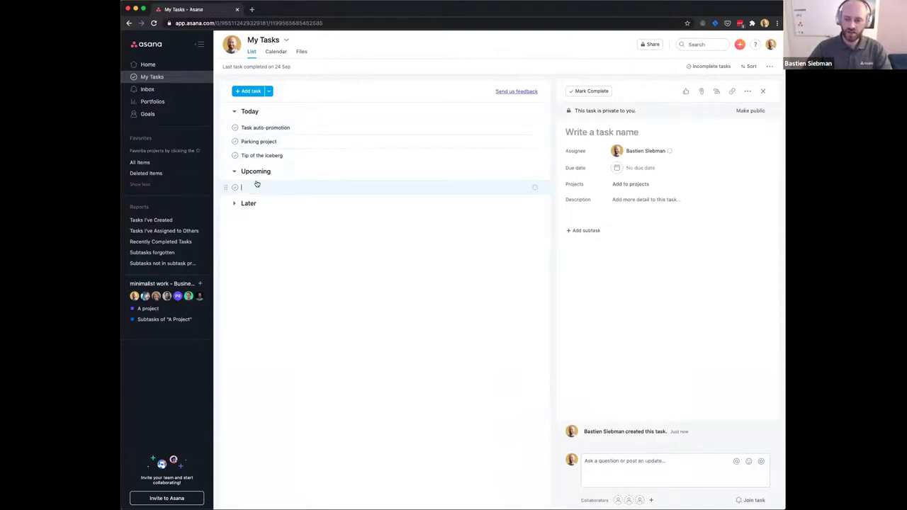
pyautogui.write('A task due ')
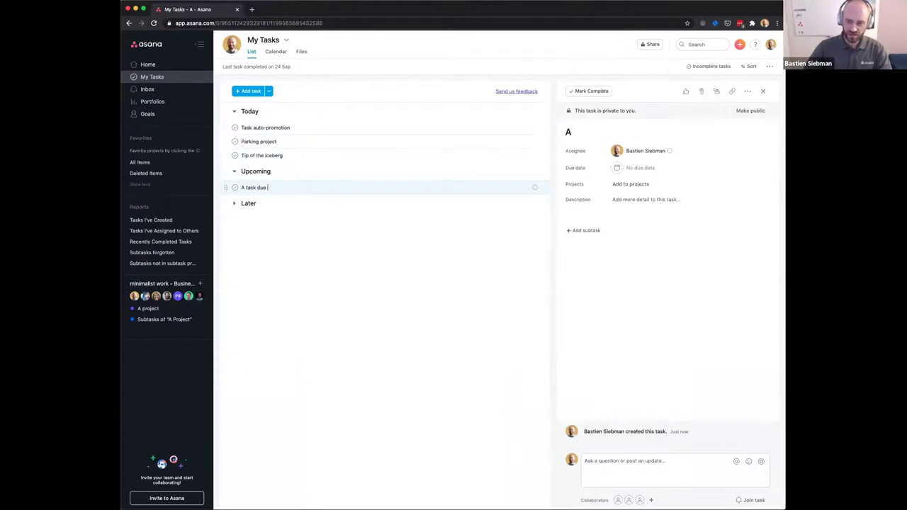
pyautogui.write('in January 1')
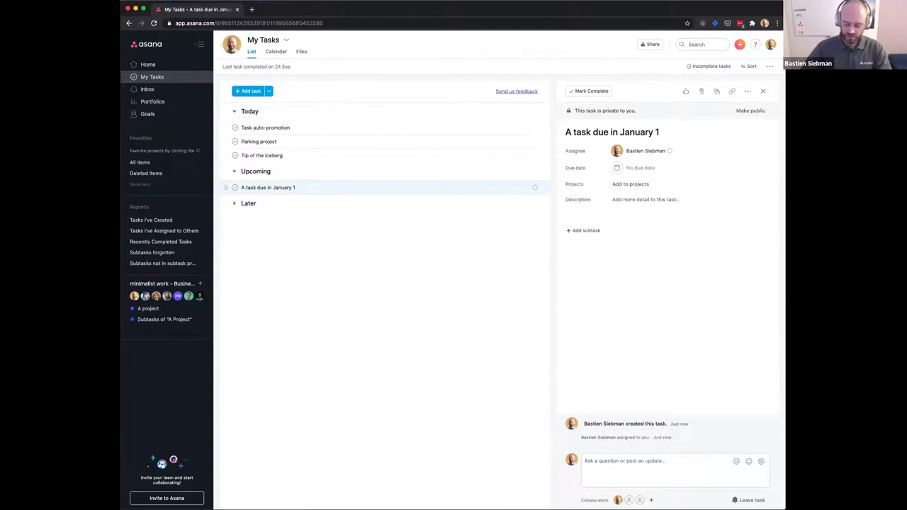
pyautogui.press('BackSpace')
pyautogui.write('20')
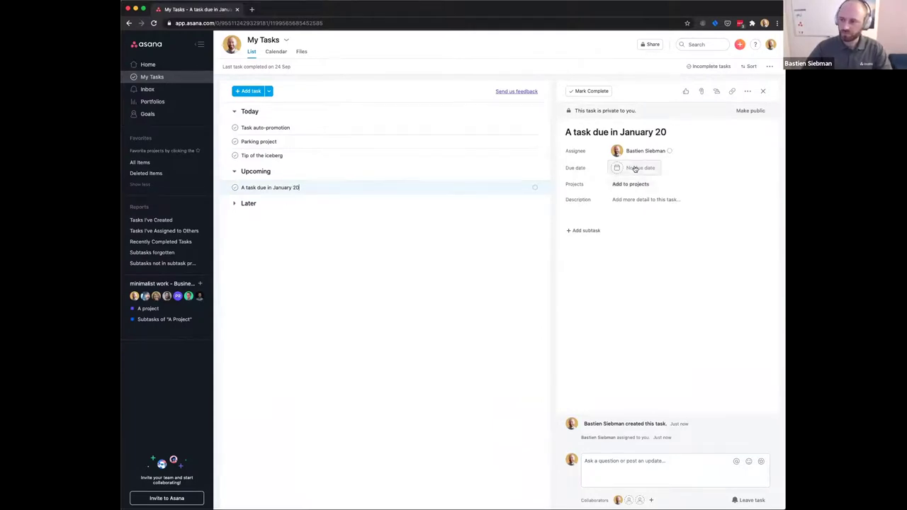
# - Set the due date of "A task due in January 20" to 20 January 2021
pyautogui.click(635, 168)
pyautogui.click(706, 204)
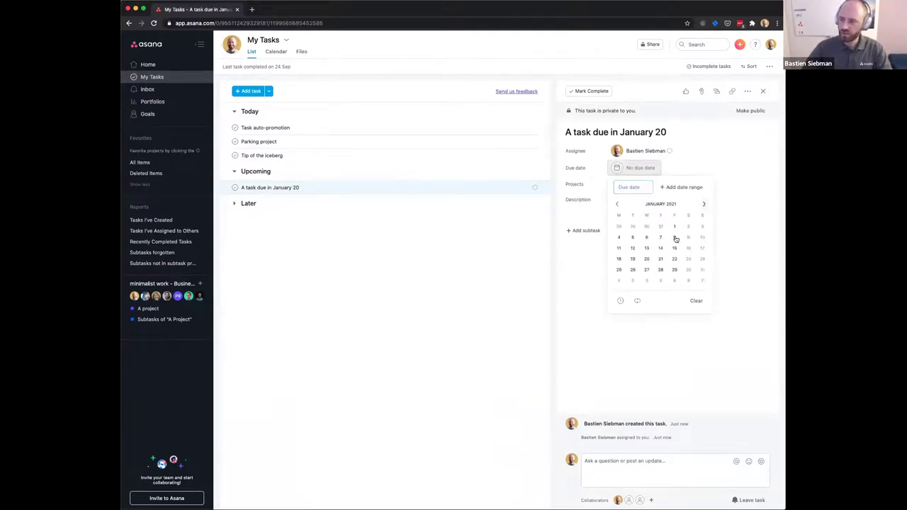
pyautogui.click(647, 258)
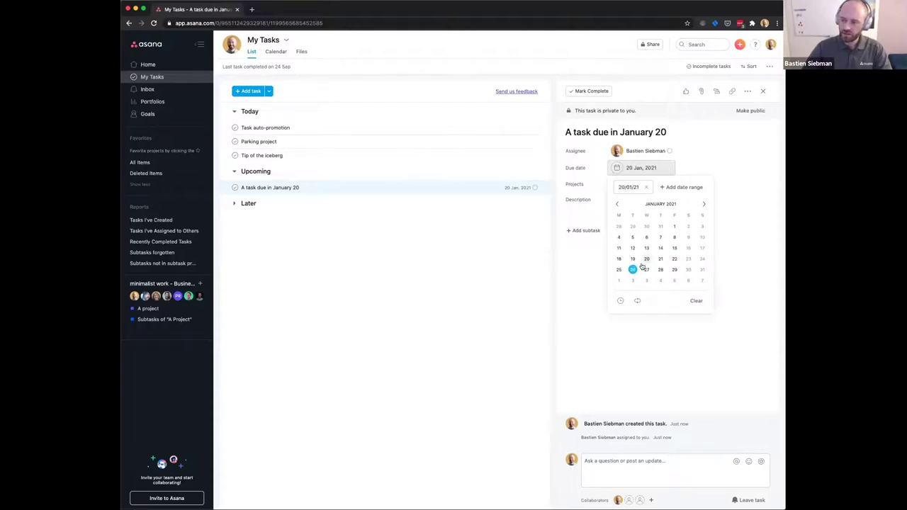
pyautogui.click(672, 338)
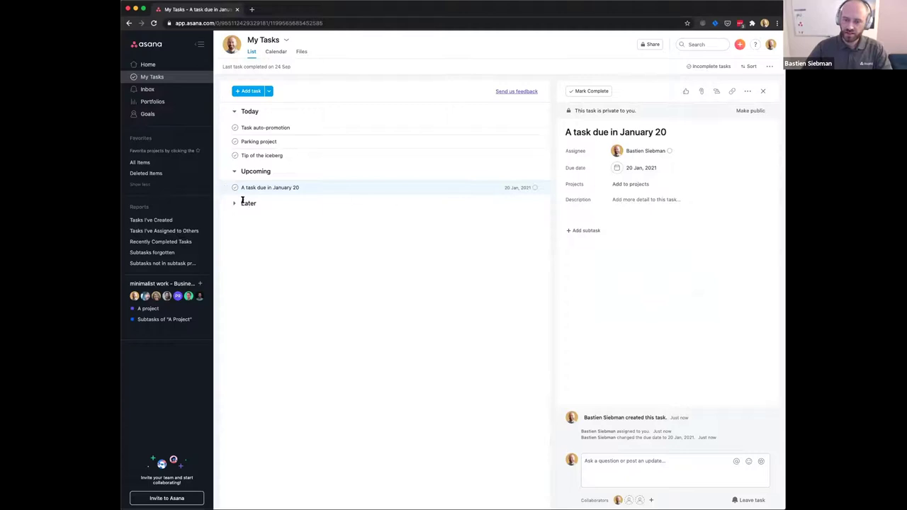
# - Mark "A task due in January 20" for Later
pyautogui.moveTo(225, 187)
pyautogui.mouseDown()
pyautogui.moveTo(226, 207)
pyautogui.moveTo(228, 188)
pyautogui.mouseUp()
pyautogui.click(536, 188)
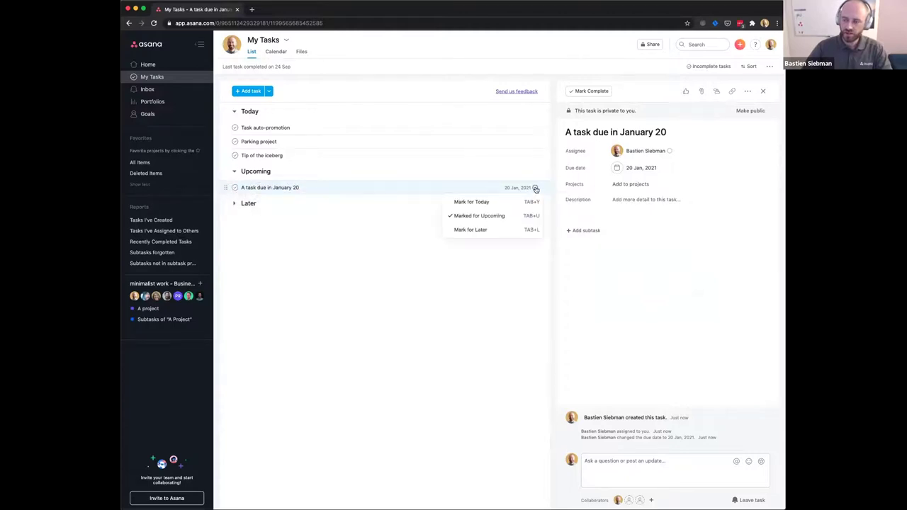
pyautogui.click(532, 231)
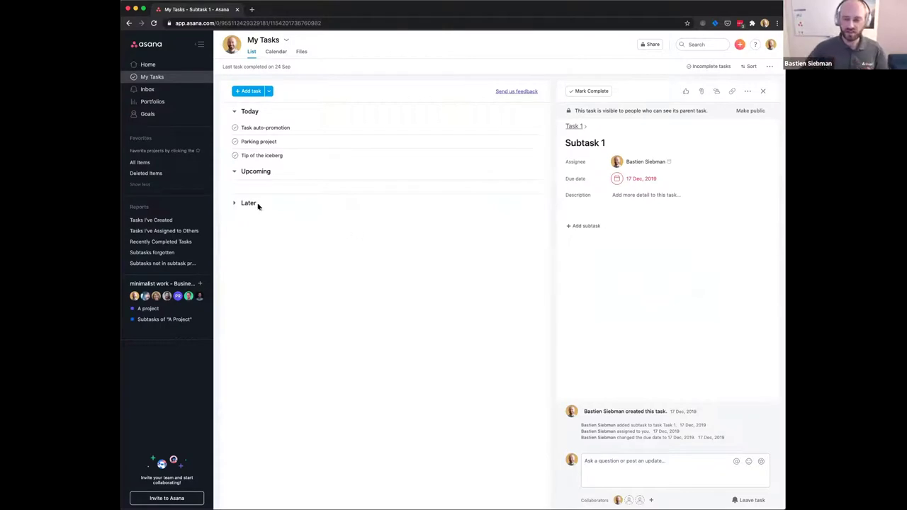
# - Find "A task due in January 20" in the Later section, mark it for Upcoming, and collapse the Later section
pyautogui.click(234, 204)
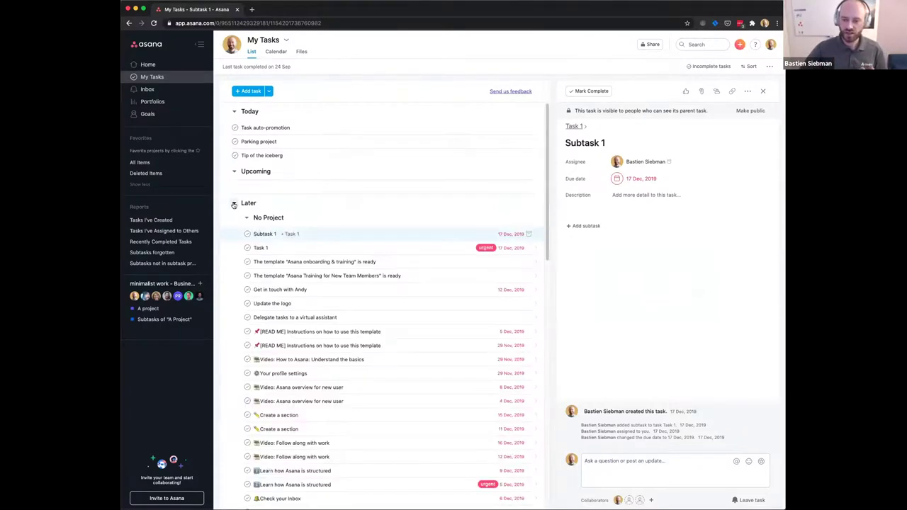
pyautogui.click(234, 204)
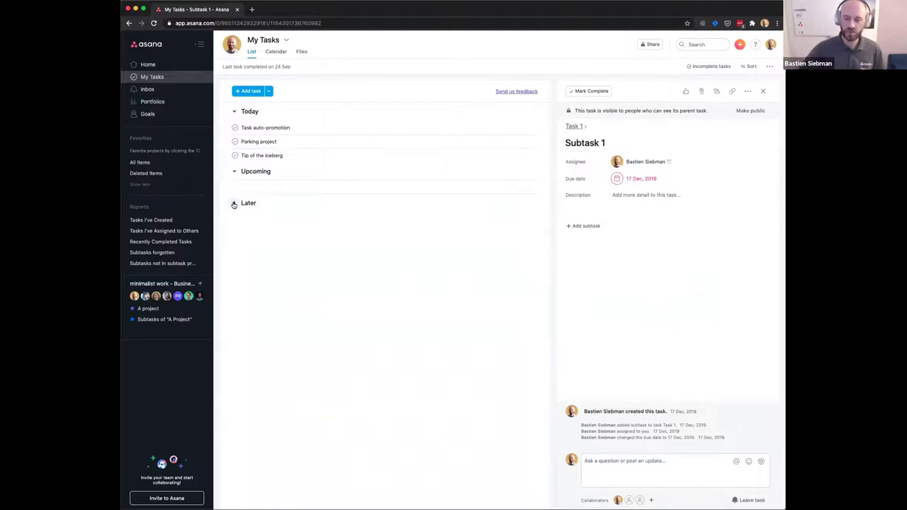
pyautogui.click(234, 204)
pyautogui.scroll(-5, 313, 319)
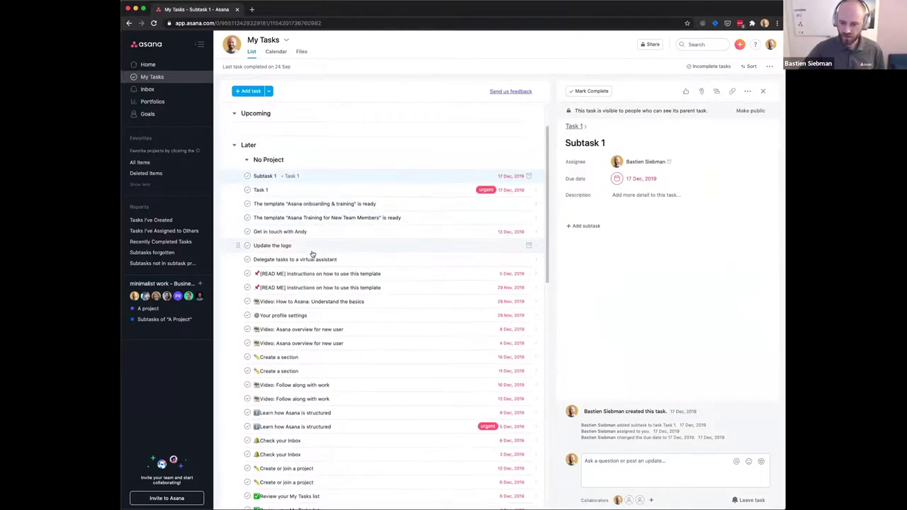
pyautogui.scroll(-15, 313, 319)
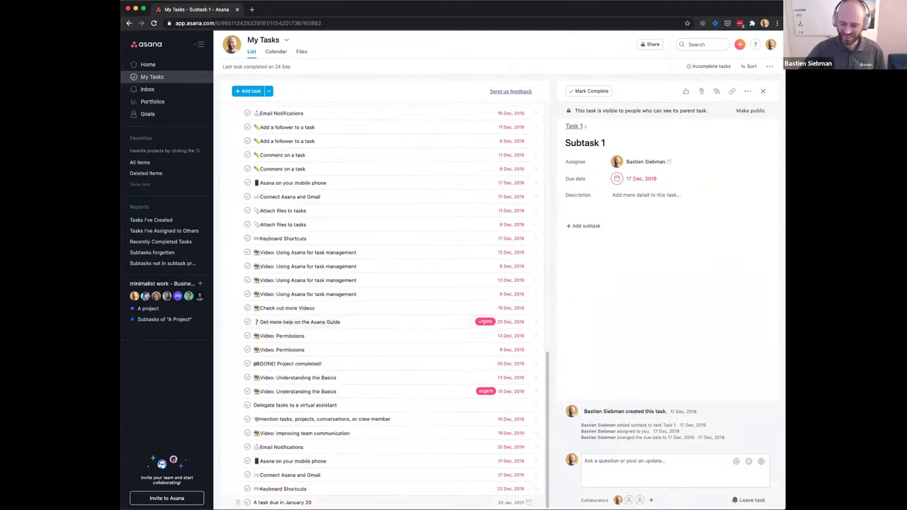
pyautogui.click(285, 502)
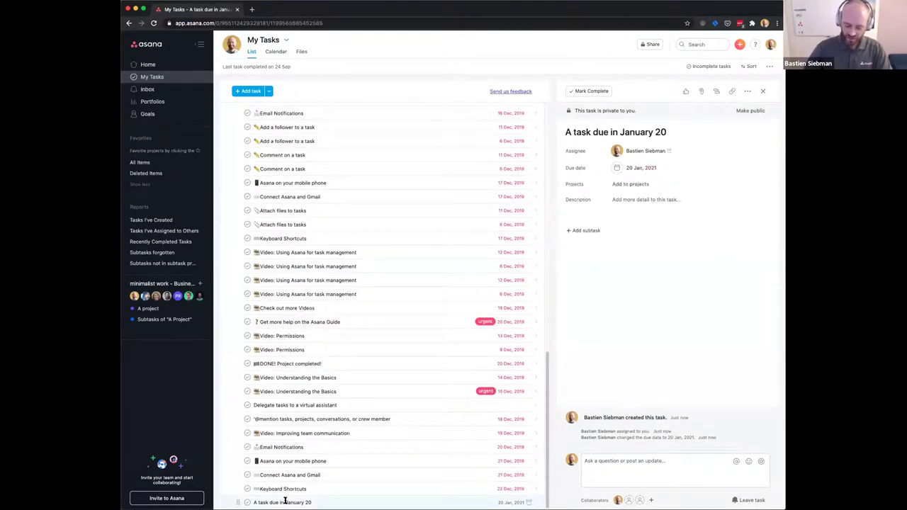
pyautogui.scroll(5, 333, 319)
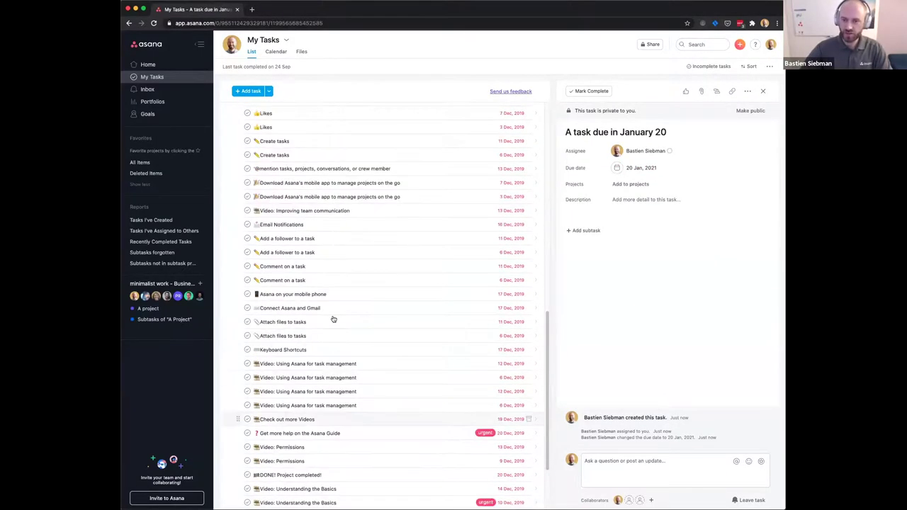
pyautogui.scroll(10, 333, 319)
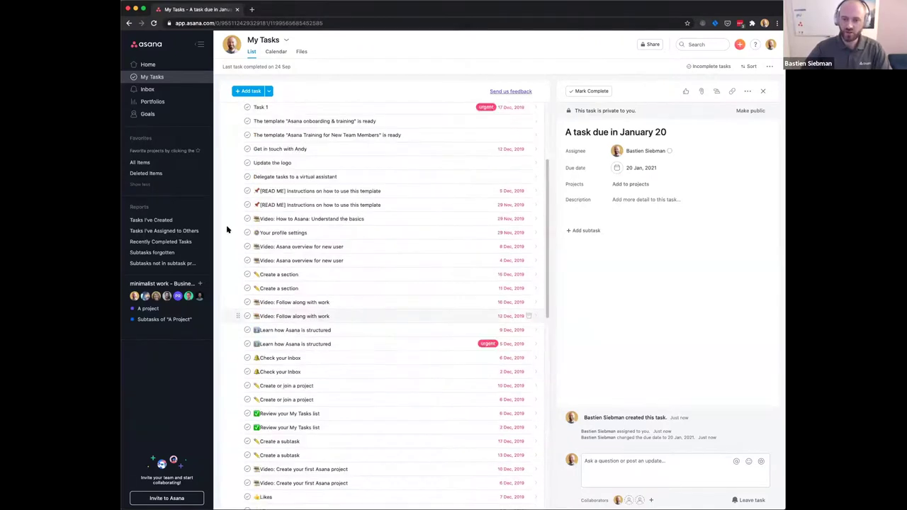
pyautogui.click(234, 204)
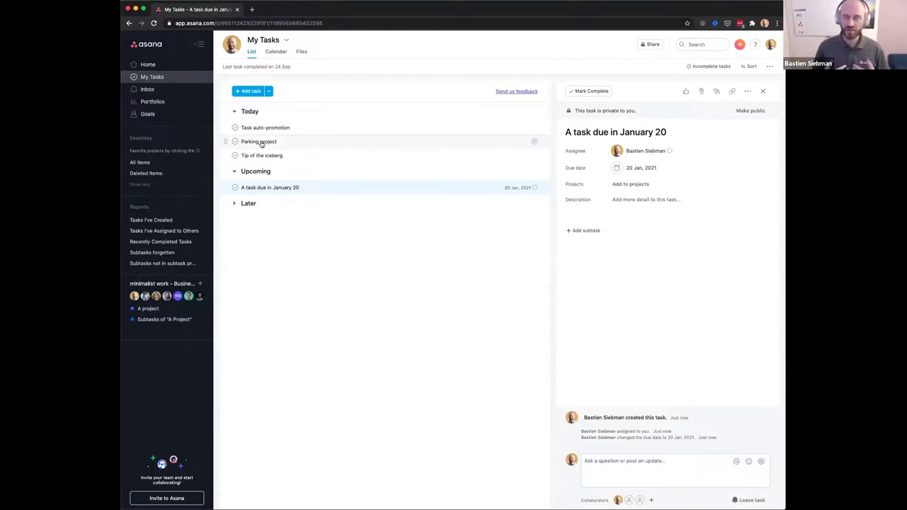
# - Create a new blank project named "Leads" with List as its default view
pyautogui.click(199, 284)
pyautogui.click(243, 317)
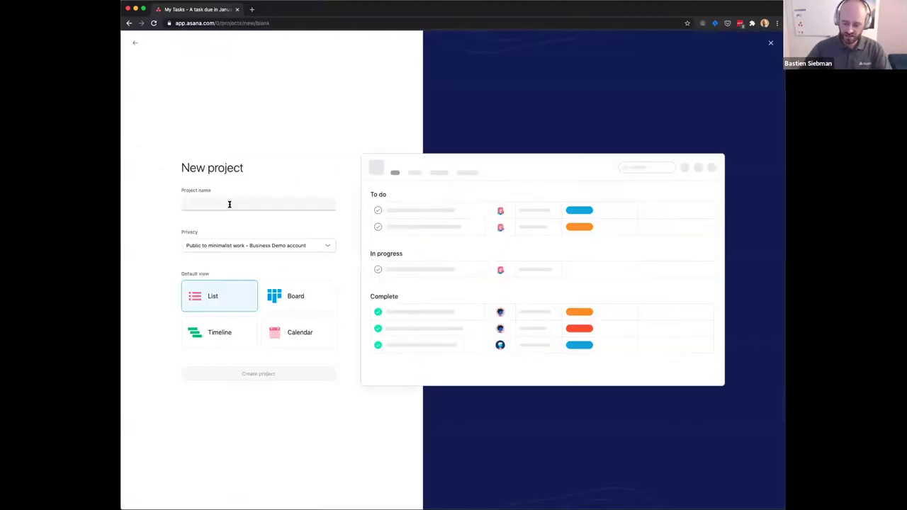
pyautogui.write('LEads')
pyautogui.press('BackSpace')
pyautogui.press('BackSpace')
pyautogui.press('BackSpace')
pyautogui.press('BackSpace')
pyautogui.write('eads')
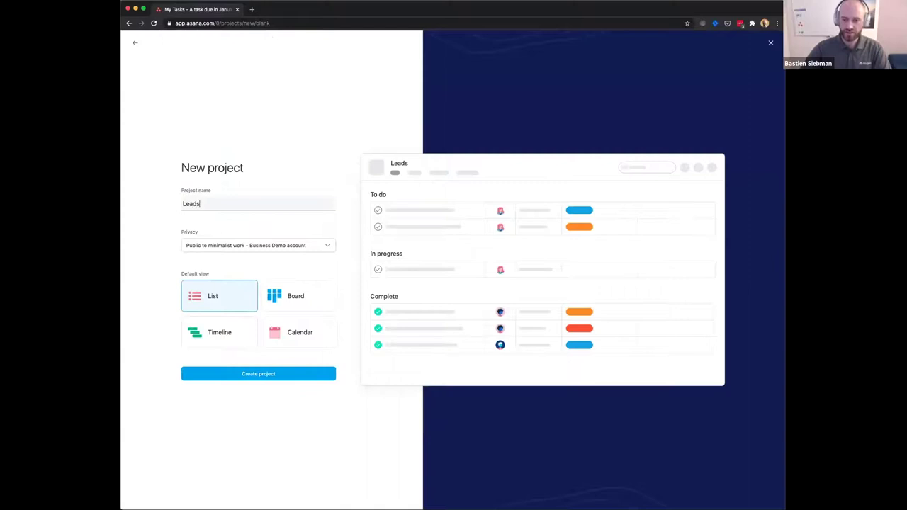
pyautogui.click(259, 374)
# - Add the tasks "Lead 1", "Lead 2" and "Lead 3" to the "Leads" project
pyautogui.click(269, 104)
pyautogui.write('Lead 1')
pyautogui.press('Return')
pyautogui.write('Lead 2')
pyautogui.press('Return')
pyautogui.write('Lead 3')
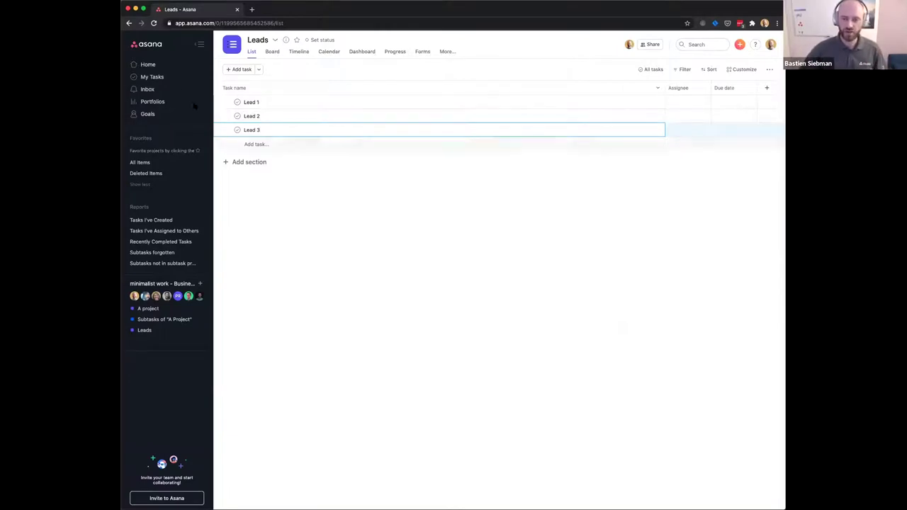
# - Rename "A task due in January 20" in My Tasks as "Regular checkin"
pyautogui.click(179, 78)
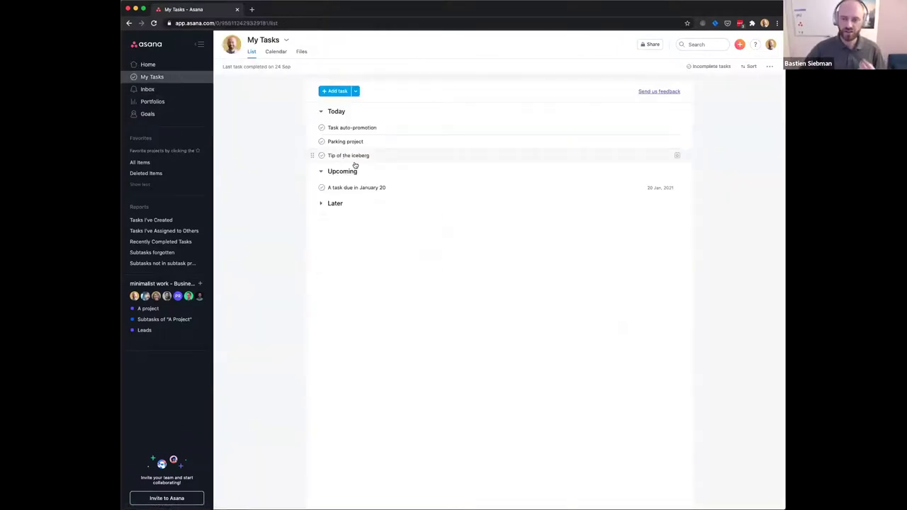
pyautogui.click(351, 189)
pyautogui.press('super+a')
pyautogui.write('R')
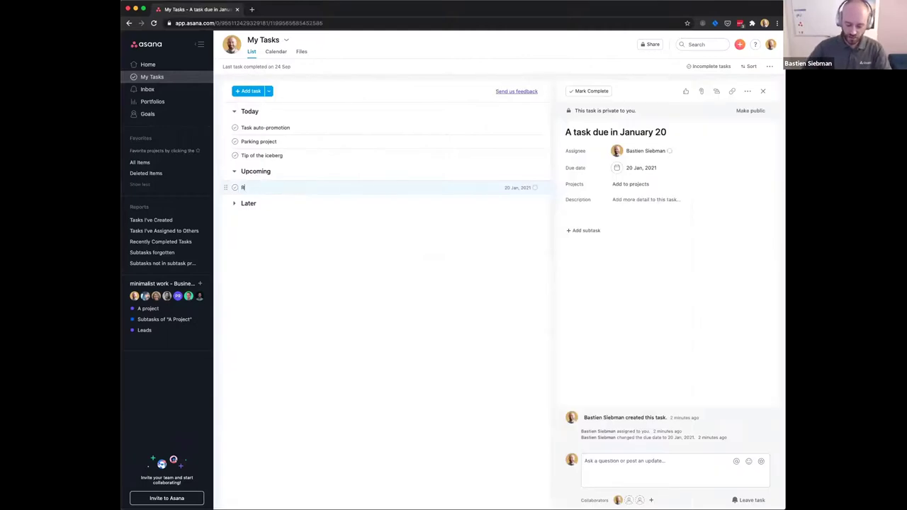
pyautogui.write('eagular ta')
pyautogui.press('BackSpace')
pyautogui.press('BackSpace')
pyautogui.press('BackSpace')
pyautogui.press('BackSpace')
pyautogui.press('BackSpace')
pyautogui.press('BackSpace')
pyautogui.press('BackSpace')
pyautogui.press('BackSpace')
pyautogui.press('BackSpace')
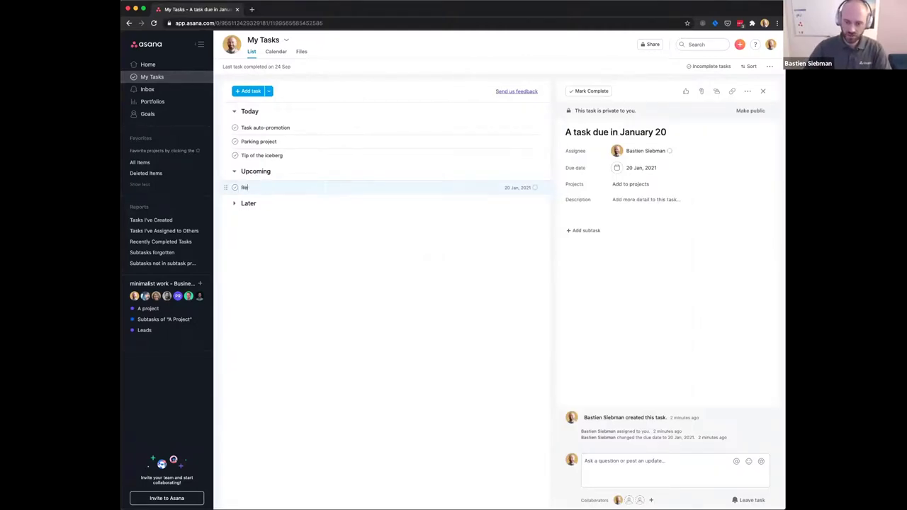
pyautogui.write('gular checkin')
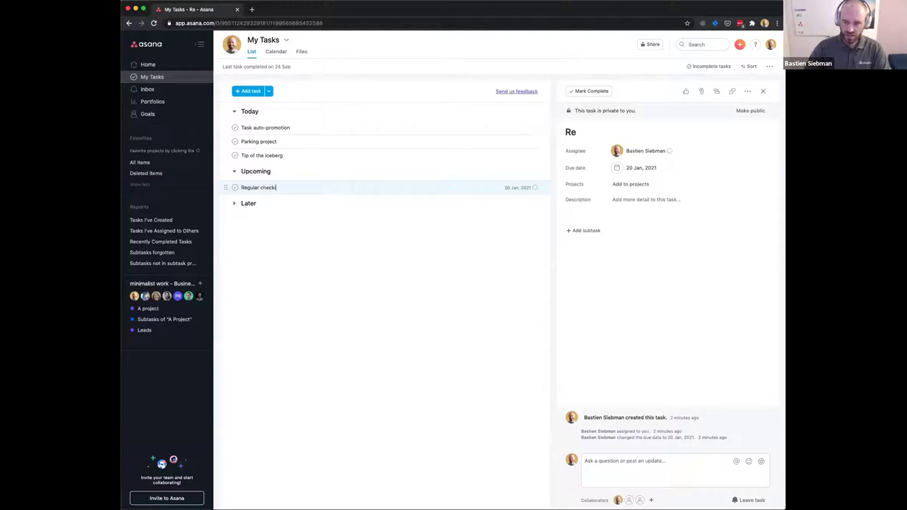
# - Insert a mention of the "Leads" project in the description of "Regular checkin"
pyautogui.click(657, 202)
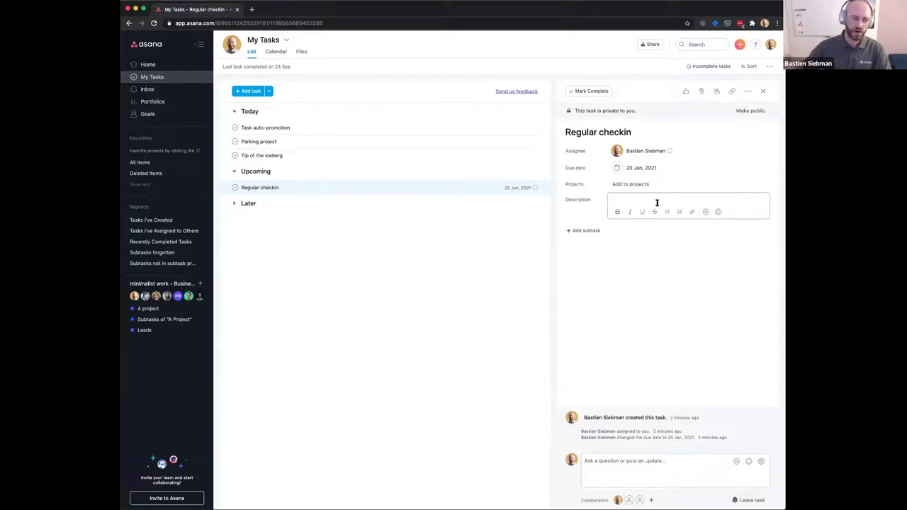
pyautogui.write('@leads')
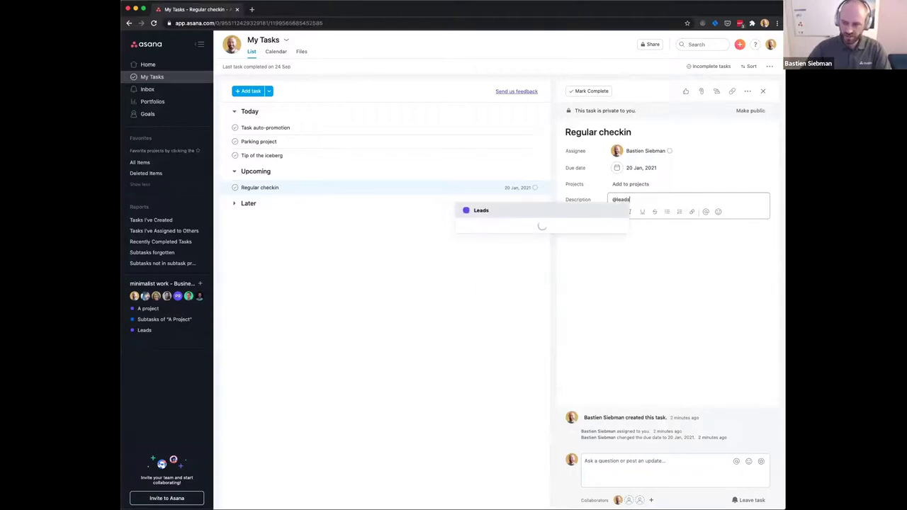
pyautogui.press('Return')
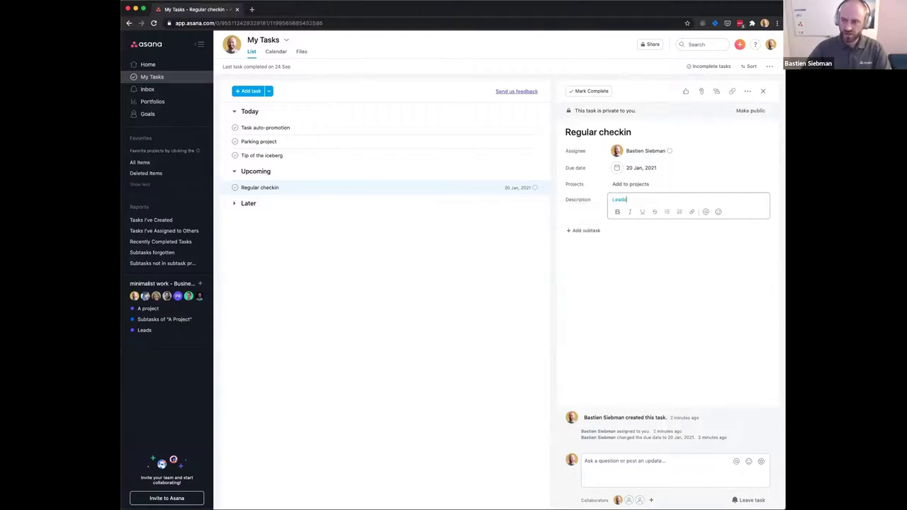
pyautogui.click(328, 285)
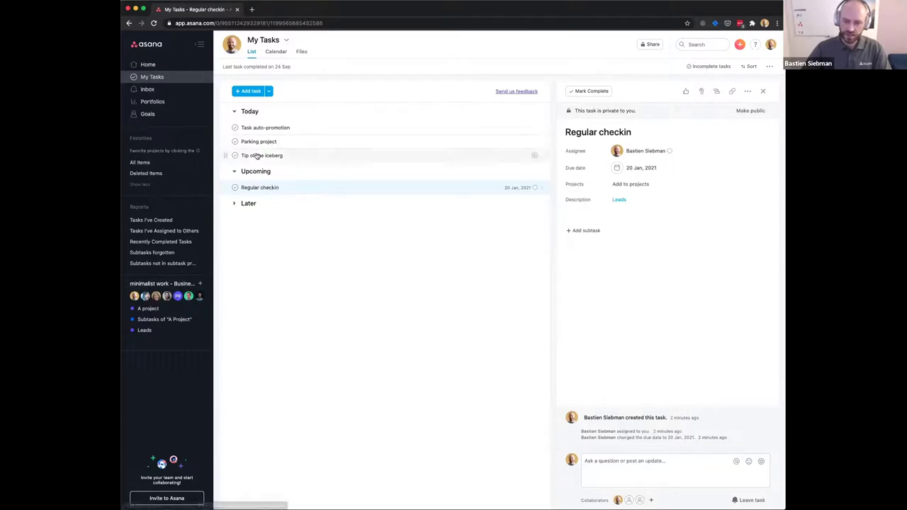
# - Create a new blank project named "A big project" with List as its default view
pyautogui.click(200, 284)
pyautogui.click(244, 329)
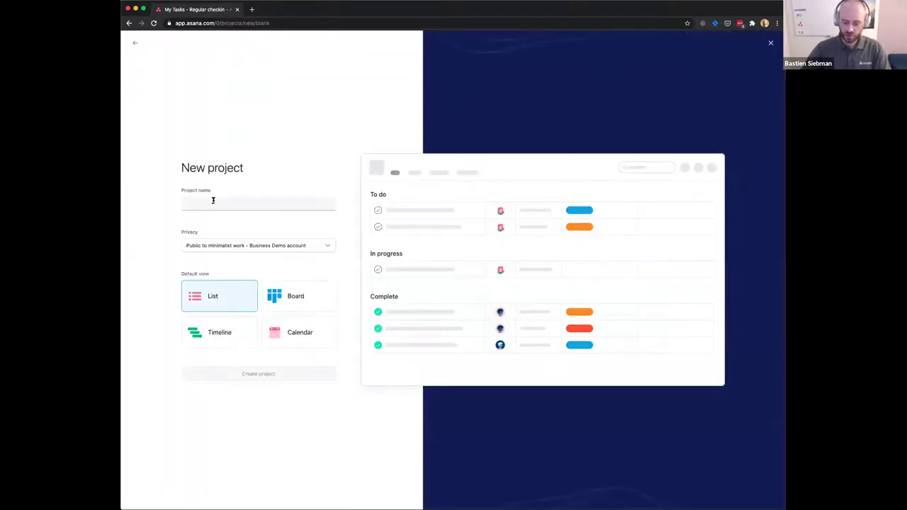
pyautogui.write('A bug project')
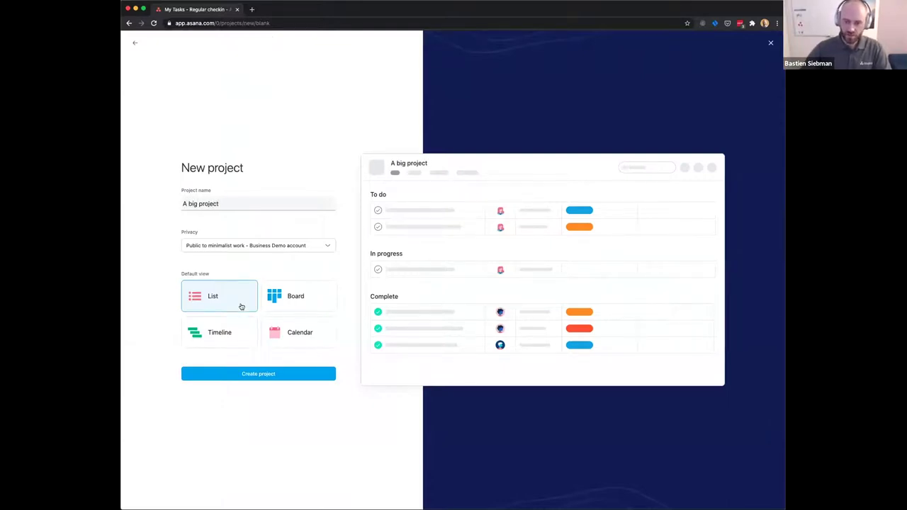
pyautogui.click(240, 373)
# - Add the tasks "Step 1", "Step 2" and "Step 3" to "A big project"
pyautogui.click(253, 102)
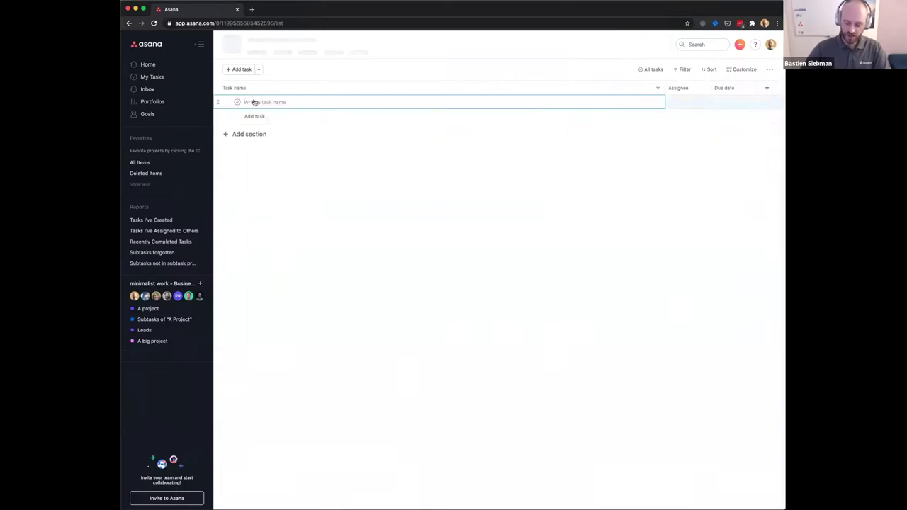
pyautogui.write('Step 1')
pyautogui.press('Return')
pyautogui.write('Step 2')
pyautogui.press('Return')
pyautogui.write('Step 3')
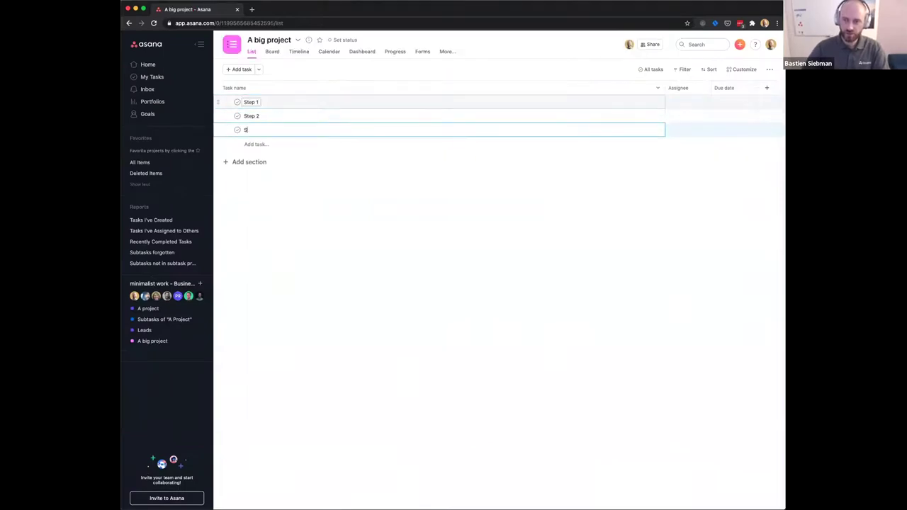
# - Assign "Step 1" to the account owner and mark it complete from the Recently assigned section of My Tasks
pyautogui.click(344, 100)
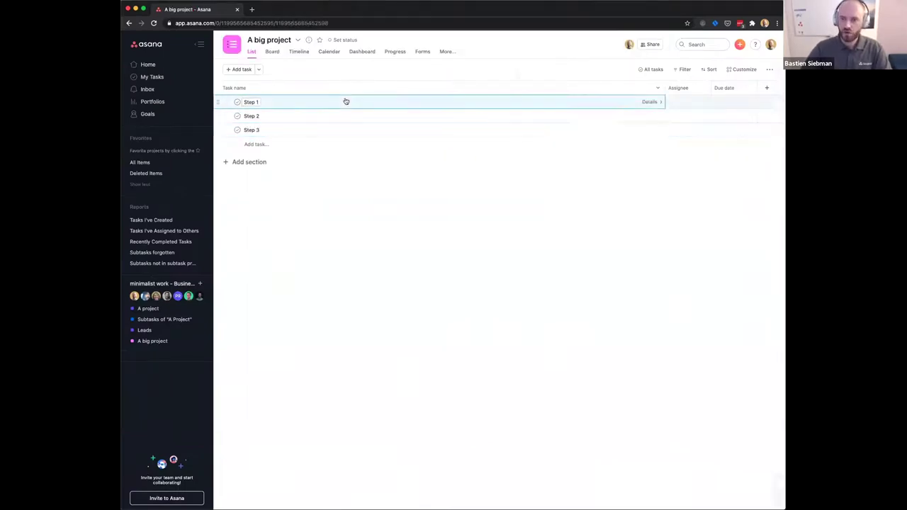
pyautogui.click(598, 114)
pyautogui.click(603, 126)
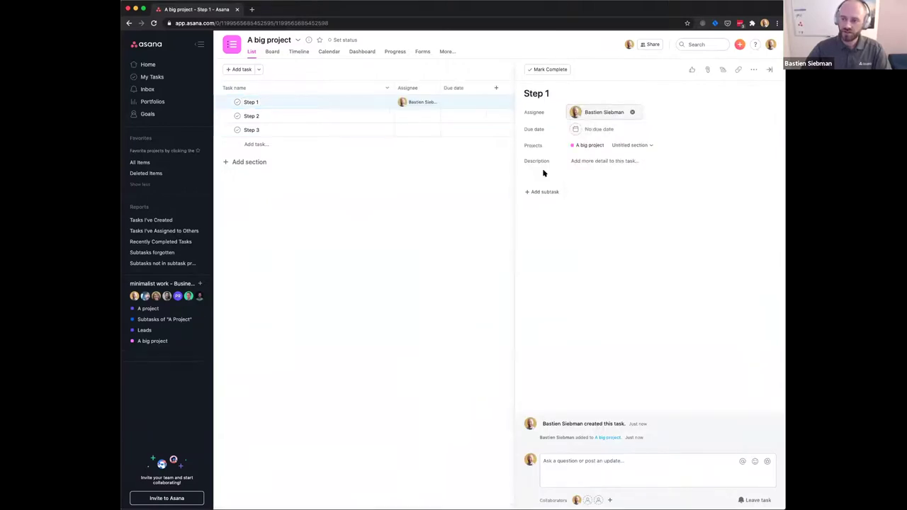
pyautogui.click(769, 69)
pyautogui.click(153, 78)
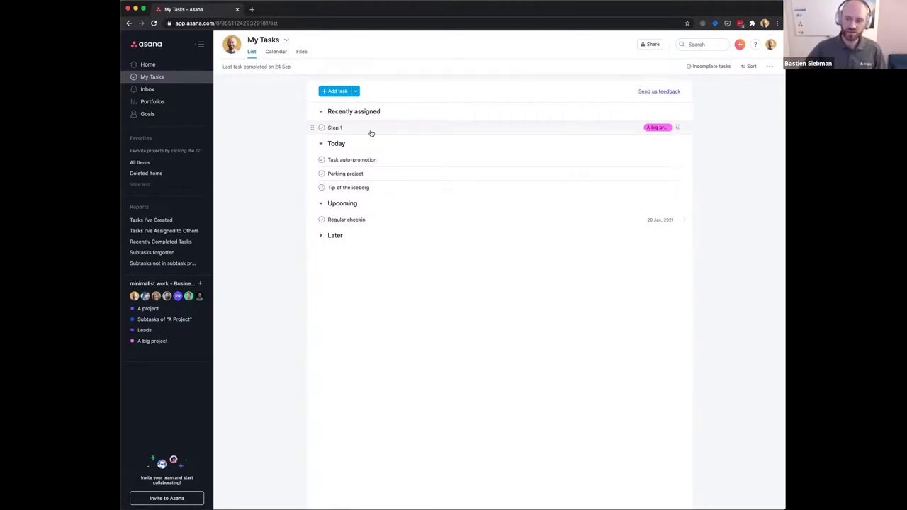
pyautogui.click(319, 128)
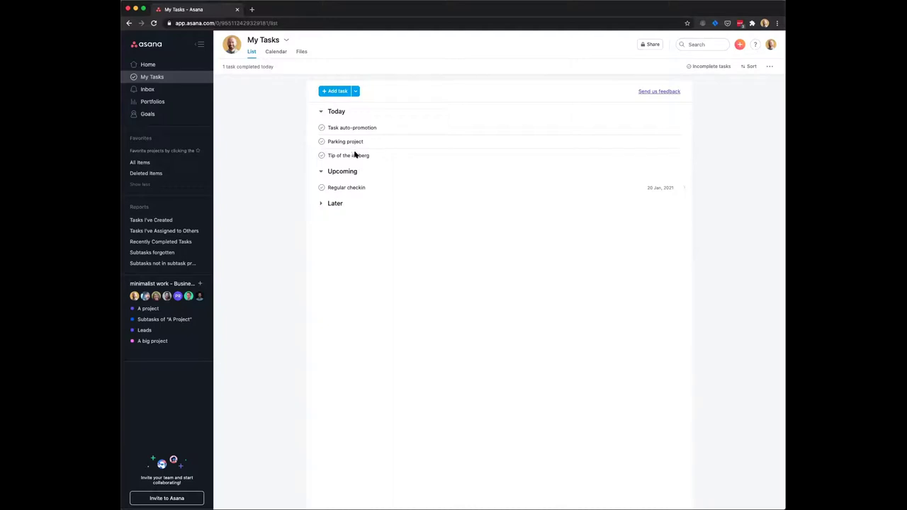
# - Add the tasks "Google Calendar" and "Plan your day" below "Regular checkin" in the Upcoming section
pyautogui.click(366, 187)
pyautogui.press('Return')
pyautogui.write('Google Calendar')
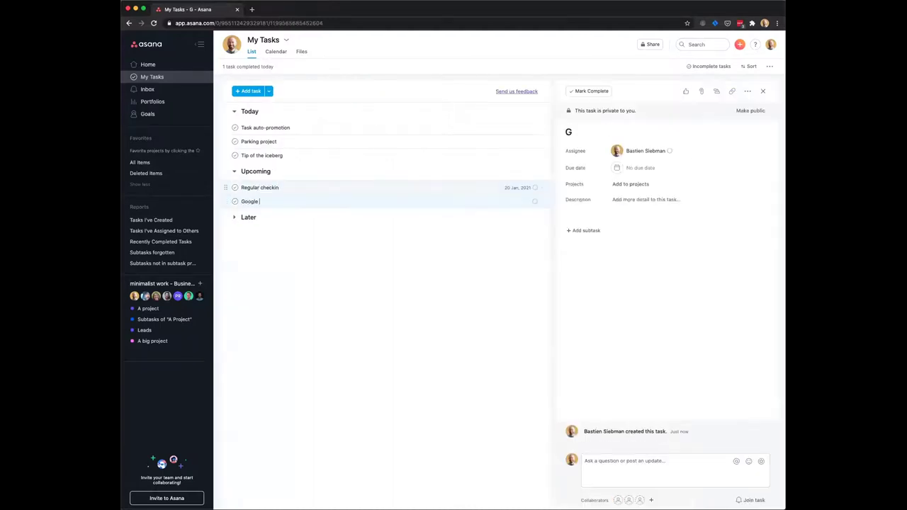
pyautogui.press('Return')
pyautogui.write('Plan your day')
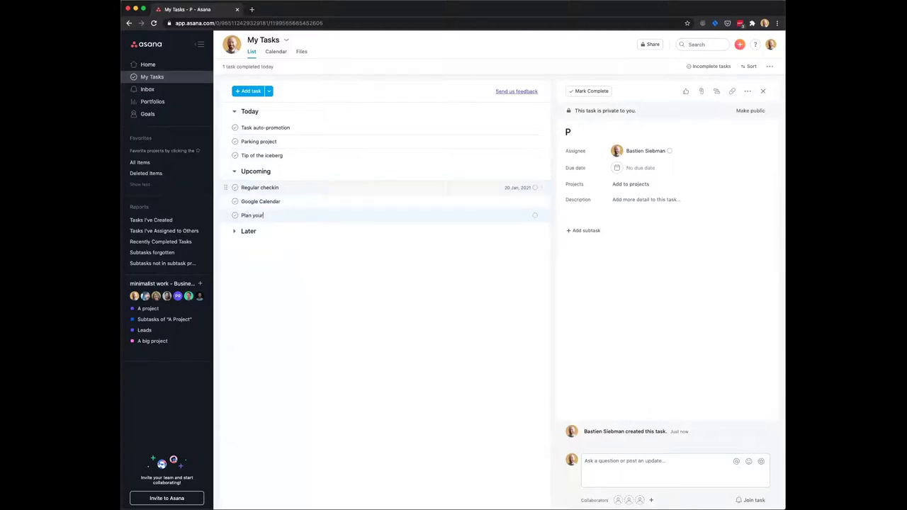
# - Mark the four tasks from "Task auto-promotion" through "Regular checkin" complete together
pyautogui.click(359, 189)
pyautogui.keyDown('shift'); pyautogui.click(277, 127); pyautogui.keyUp('shift')
pyautogui.press('super+Return')
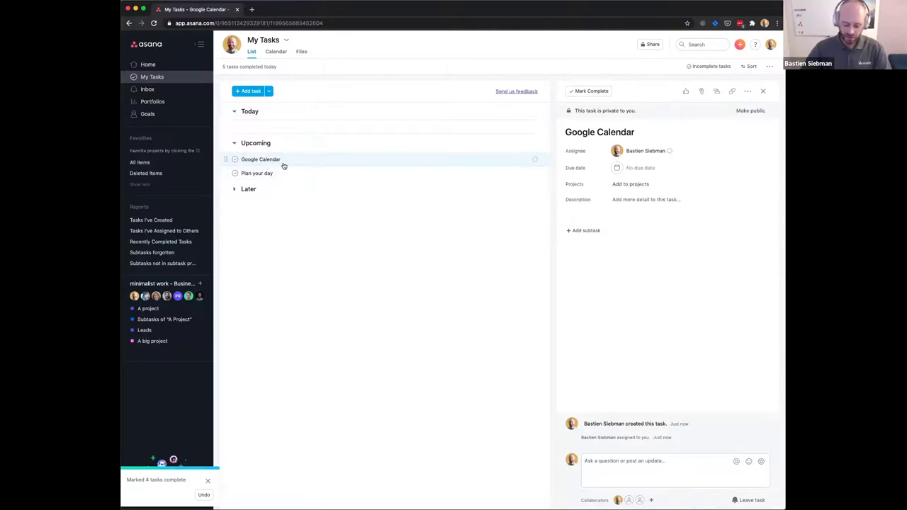
# - Open forum.asana.com in a new browser tab and search the forum for "sync google calendar"
pyautogui.press('super+t')
pyautogui.write('forum.asana.com')
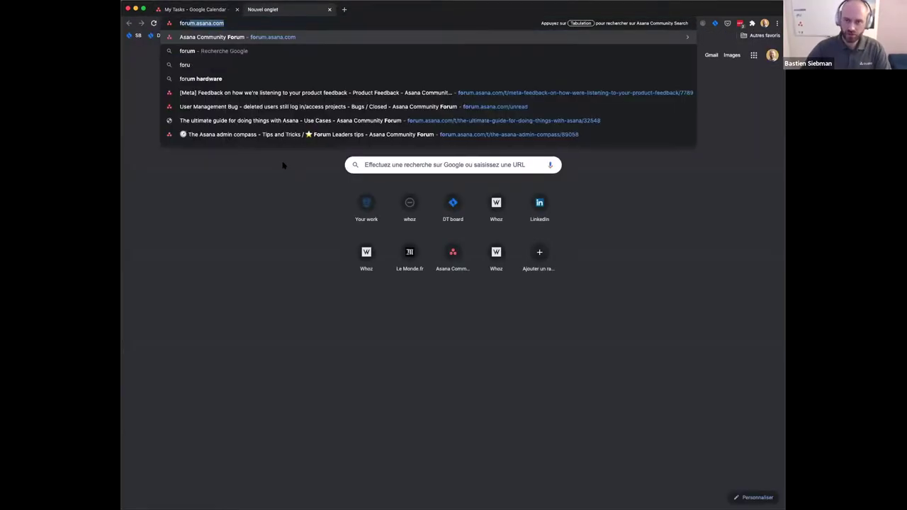
pyautogui.press('Return')
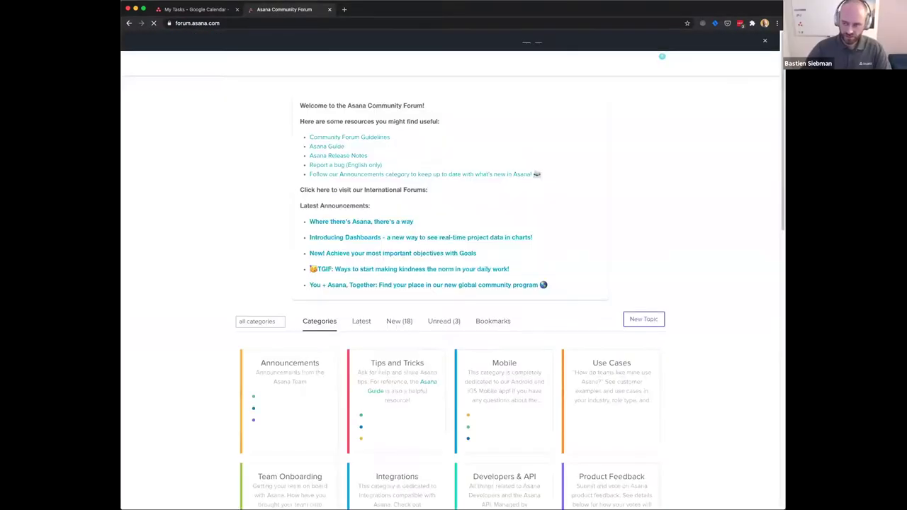
pyautogui.click(621, 63)
pyautogui.write('sync google calendar')
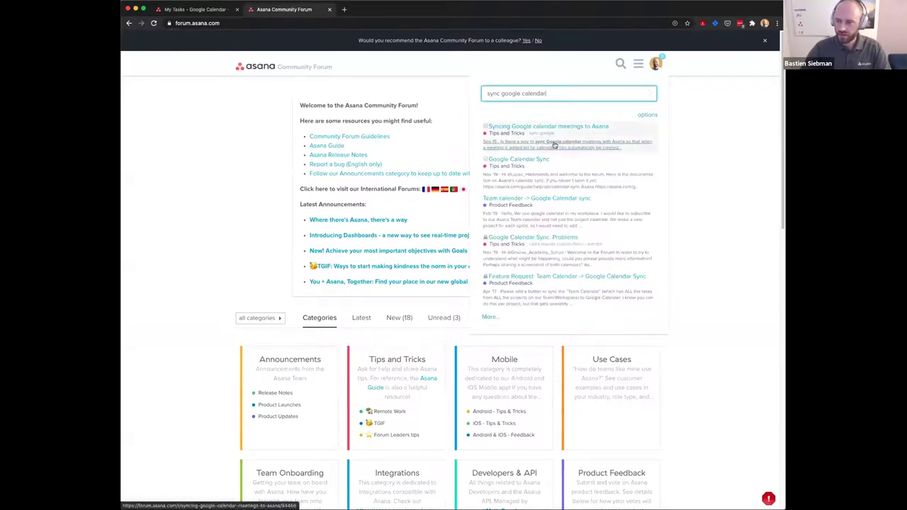
# - Search the forum for "two way" and open the topic "Real time, two ways Calendar integration"
pyautogui.press('super+a')
pyautogui.write('two way')
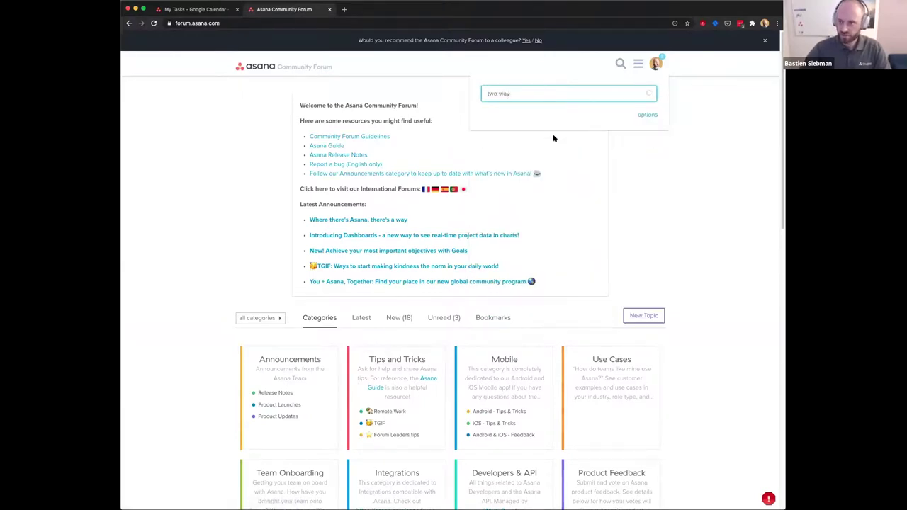
pyautogui.click(545, 139)
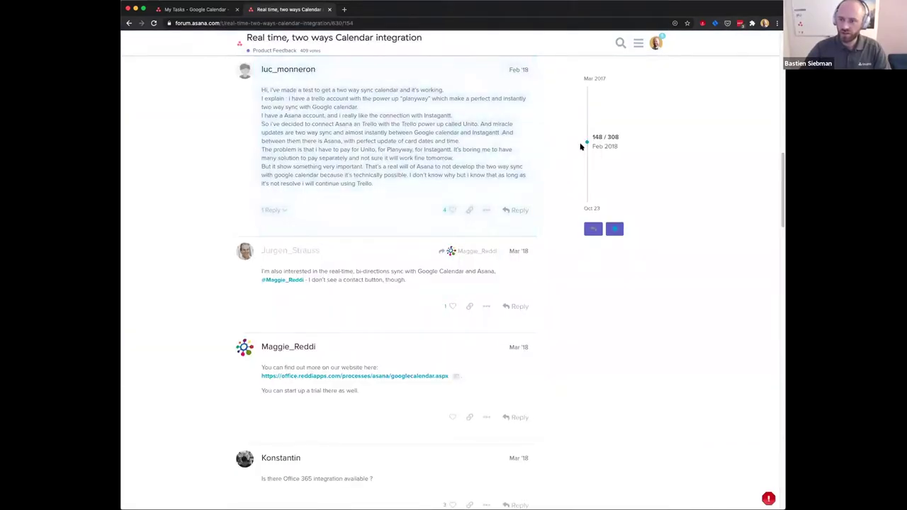
# - Examine the most recent replies at the end of the two-way calendar integration topic
pyautogui.moveTo(587, 142); pyautogui.dragTo(586, 208)
pyautogui.scroll(4, 360, 181)
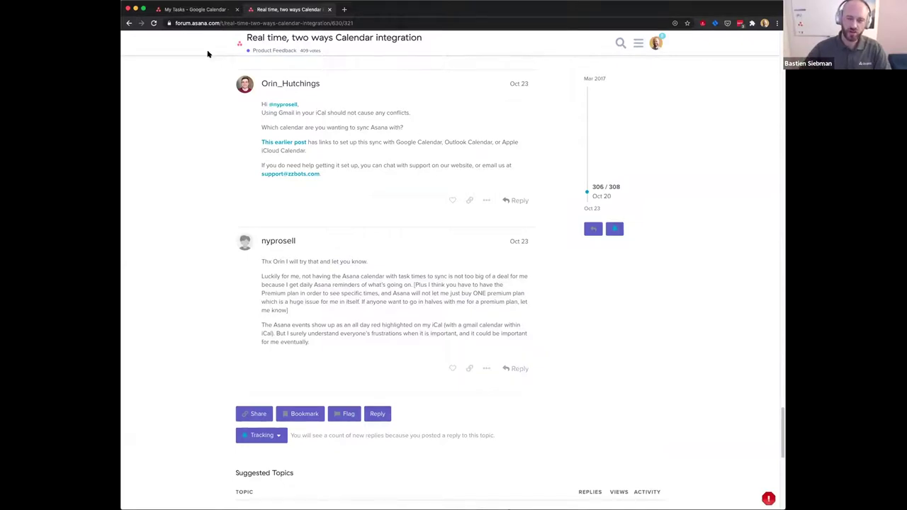
pyautogui.hotkey('ctrl', 'shift', 'Tab')
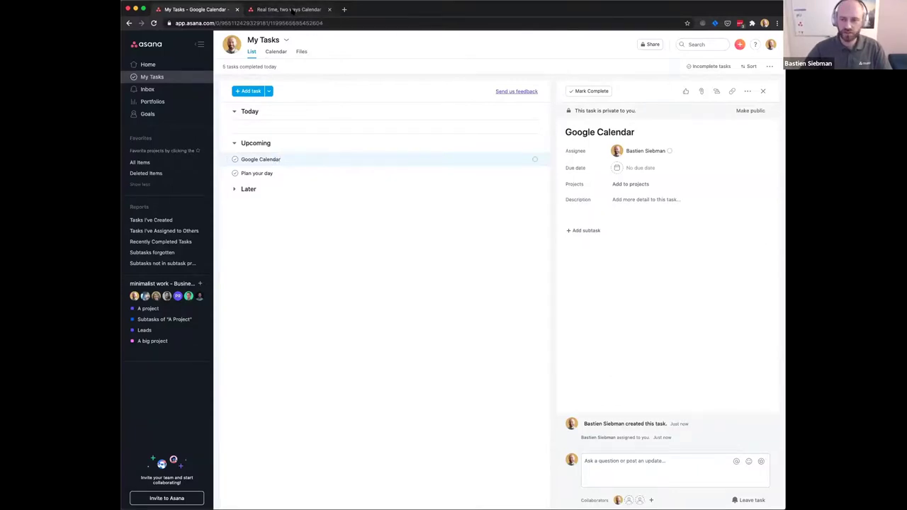
pyautogui.click(292, 10)
pyautogui.scroll(2, 308, 225)
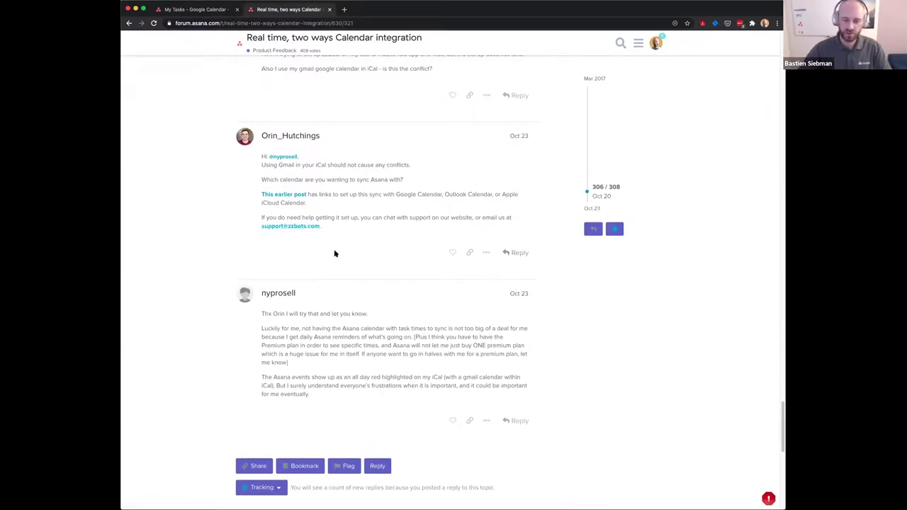
# - Return to My Tasks and mark the "Google Calendar" task complete
pyautogui.click(195, 10)
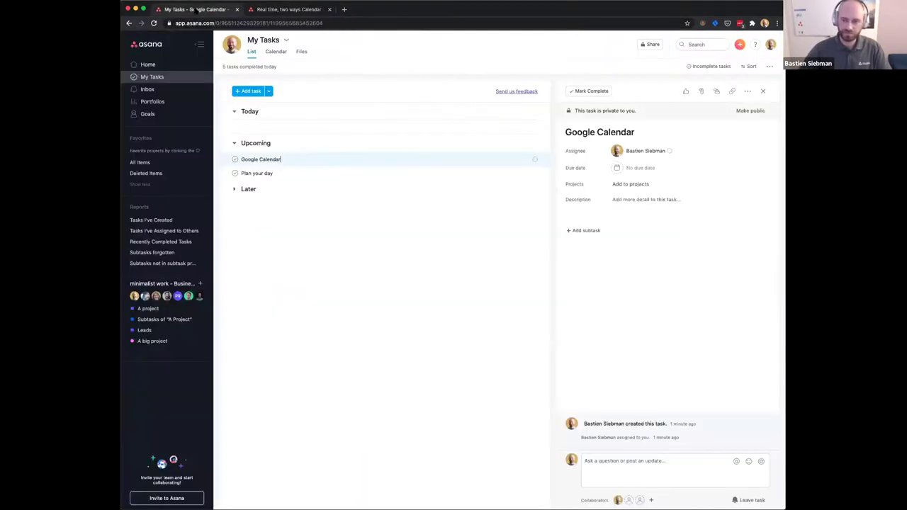
pyautogui.click(235, 160)
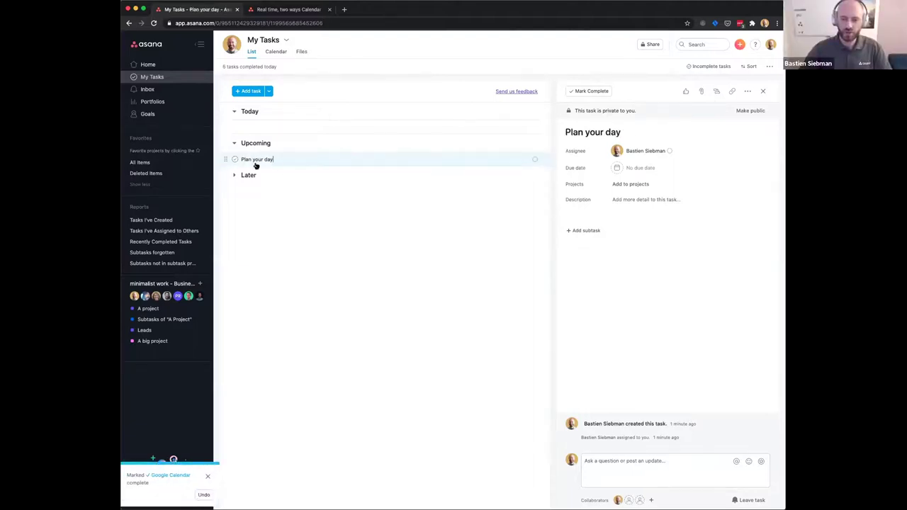
# - Add the sub-sections "Morning" and "Afternoon" under the Today section of My Tasks
pyautogui.click(251, 124)
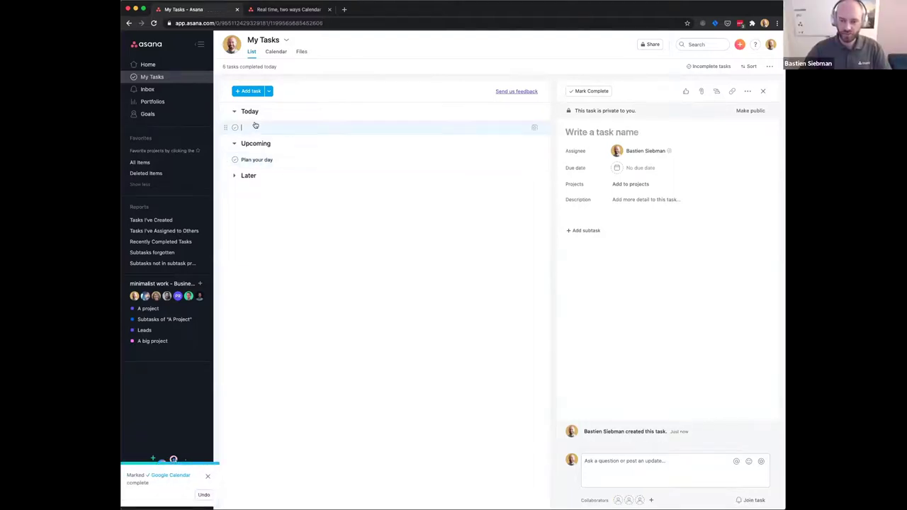
pyautogui.hotkey('Tab', 'n')
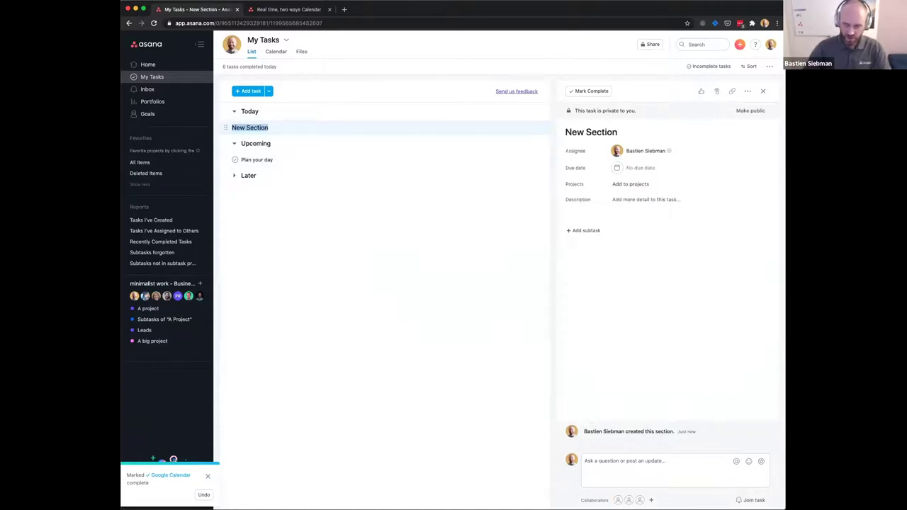
pyautogui.write('Morning')
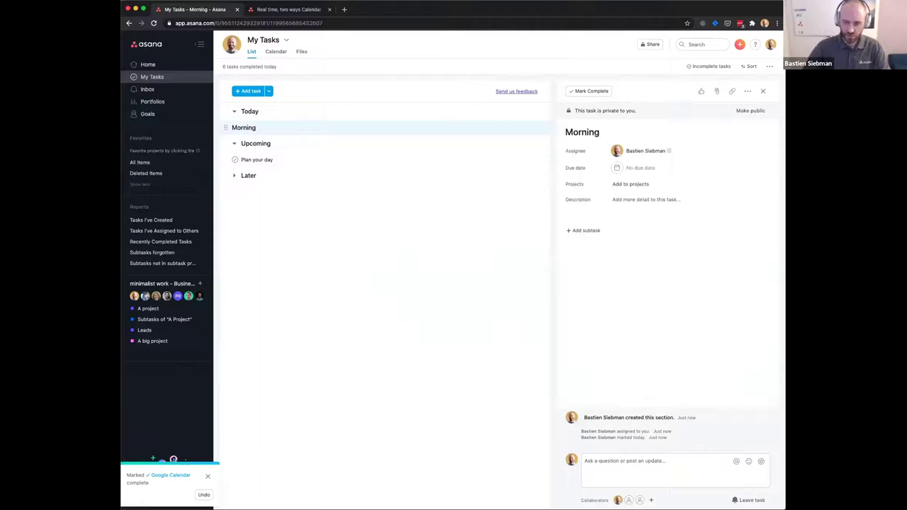
pyautogui.press('Return')
pyautogui.write('Afternoon')
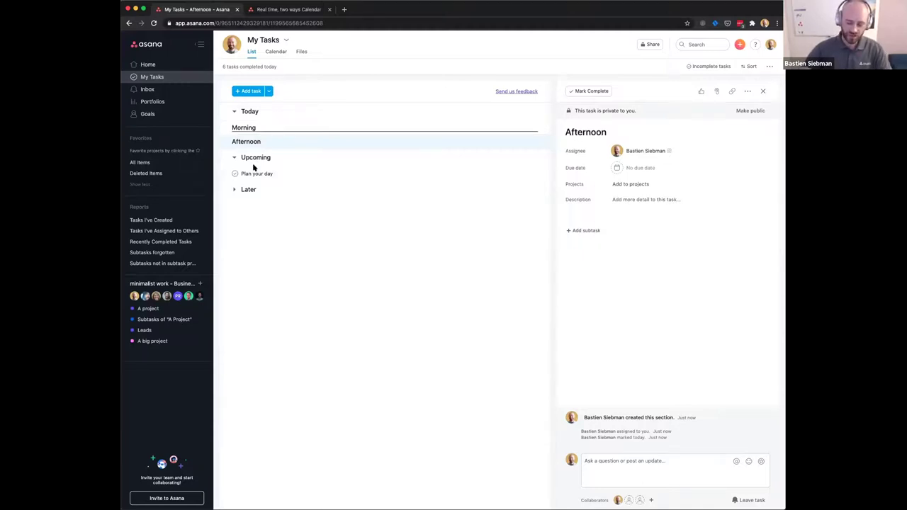
# - Open "A big project" and add a new number field named "Time" to it
pyautogui.click(151, 341)
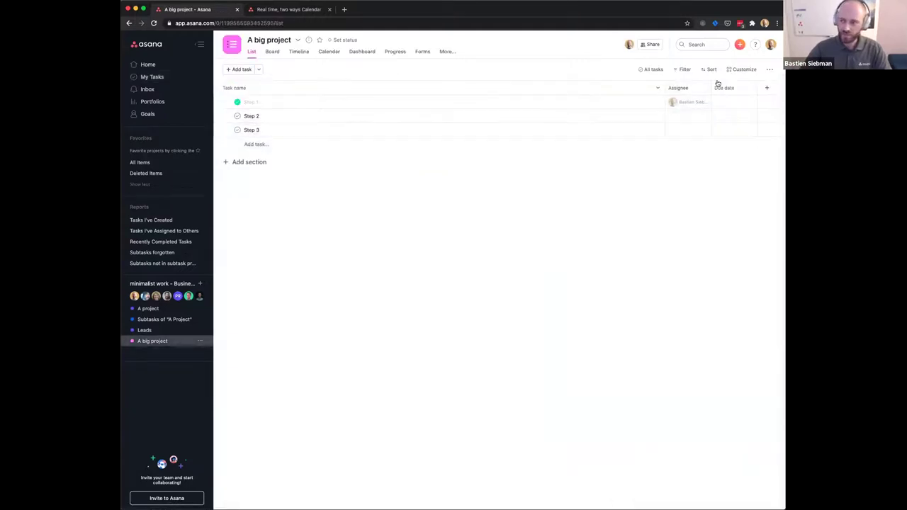
pyautogui.click(755, 70)
pyautogui.click(765, 114)
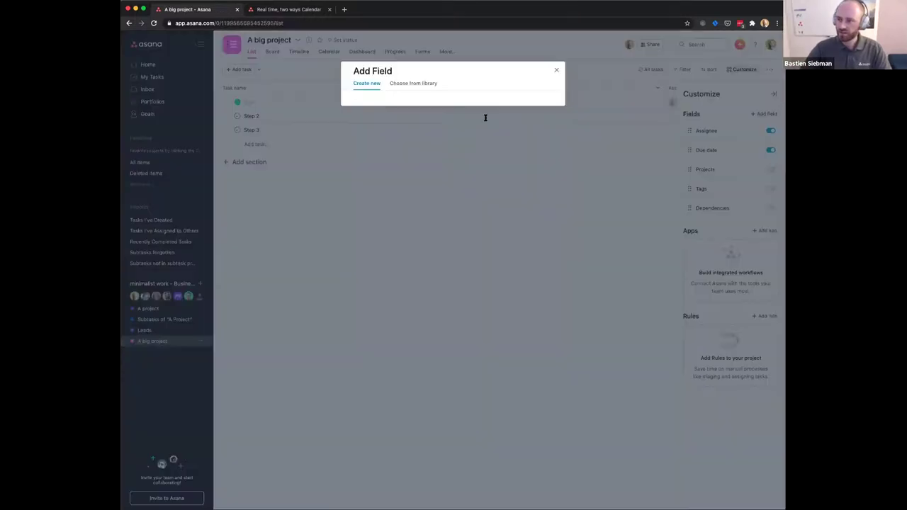
pyautogui.write('Time')
pyautogui.click(498, 115)
pyautogui.click(506, 155)
pyautogui.click(530, 231)
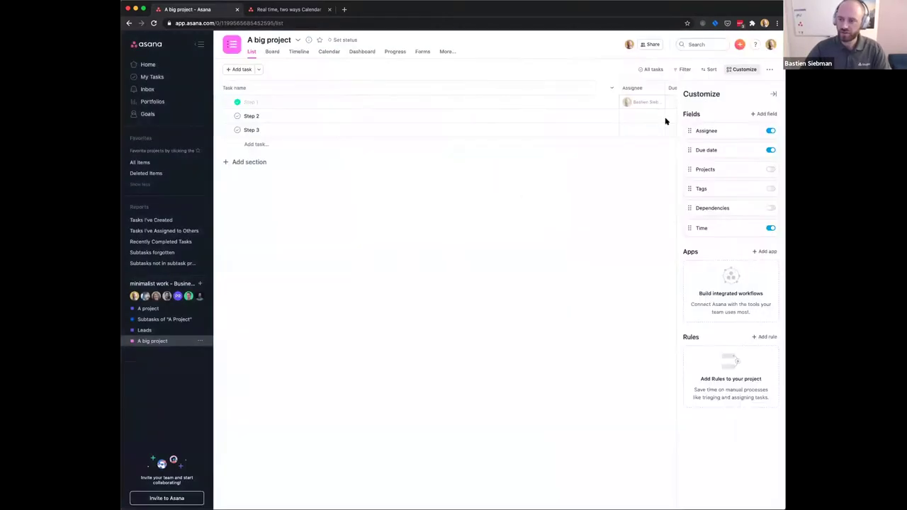
# - Narrow the task name column and set the Time values to 12 for Step 1, 20 for Step 2 and 34 for Step 3
pyautogui.moveTo(619, 86); pyautogui.dragTo(418, 87)
pyautogui.click(773, 93)
pyautogui.click(532, 102)
pyautogui.write('12')
pyautogui.click(528, 115)
pyautogui.write('20')
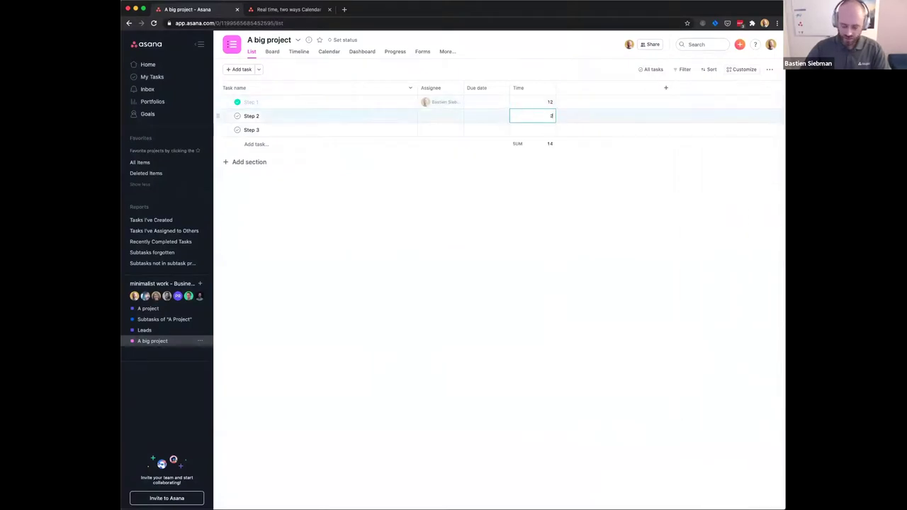
pyautogui.click(523, 130)
pyautogui.click(521, 192)
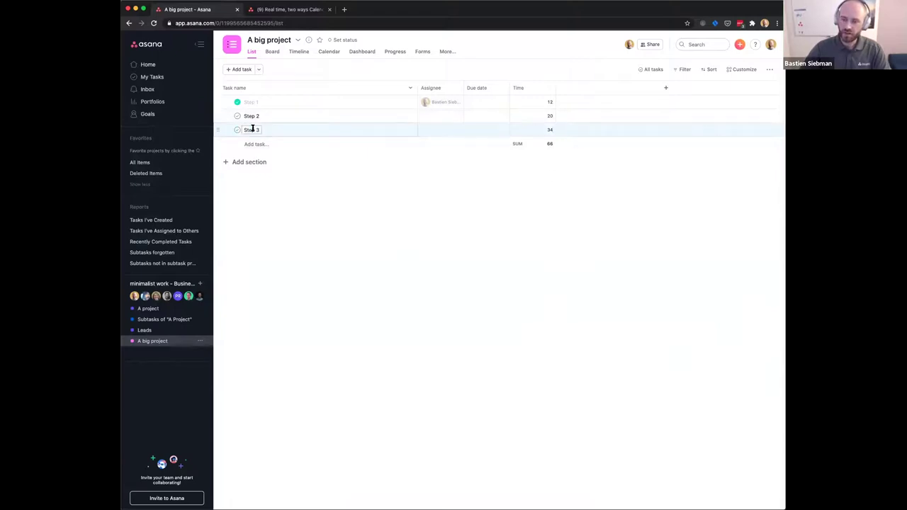
# - Add a section named "Section" to the project and move Step 1 and Step 2 into it
pyautogui.click(248, 162)
pyautogui.write('Section')
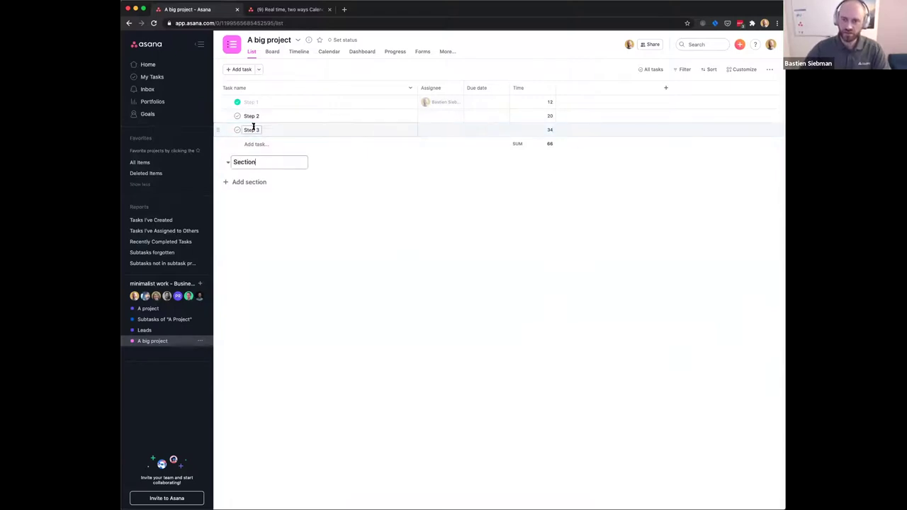
pyautogui.click(252, 102)
pyautogui.keyDown('shift'); pyautogui.click(252, 115); pyautogui.keyUp('shift')
pyautogui.moveTo(218, 116); pyautogui.dragTo(246, 165)
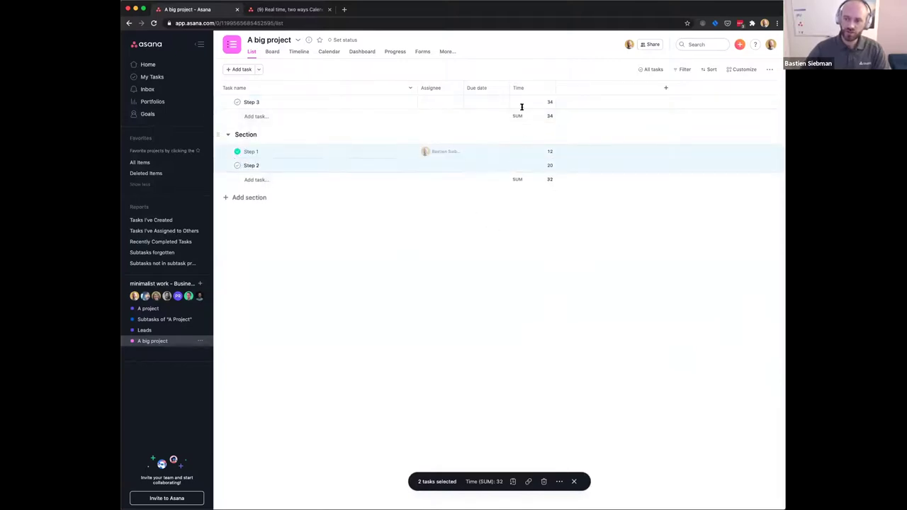
pyautogui.click(534, 151)
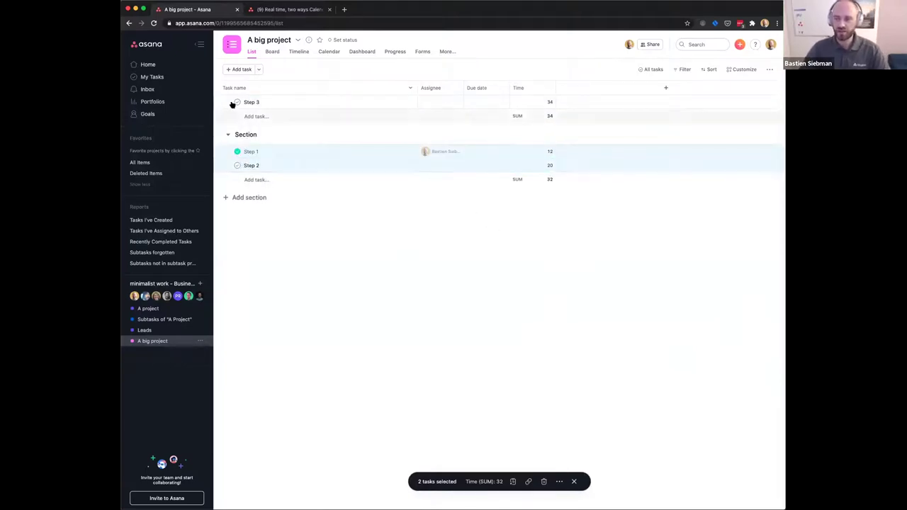
# - Return to My Tasks and delete the "Morning" and "Afternoon" sub-sections under Today
pyautogui.click(159, 78)
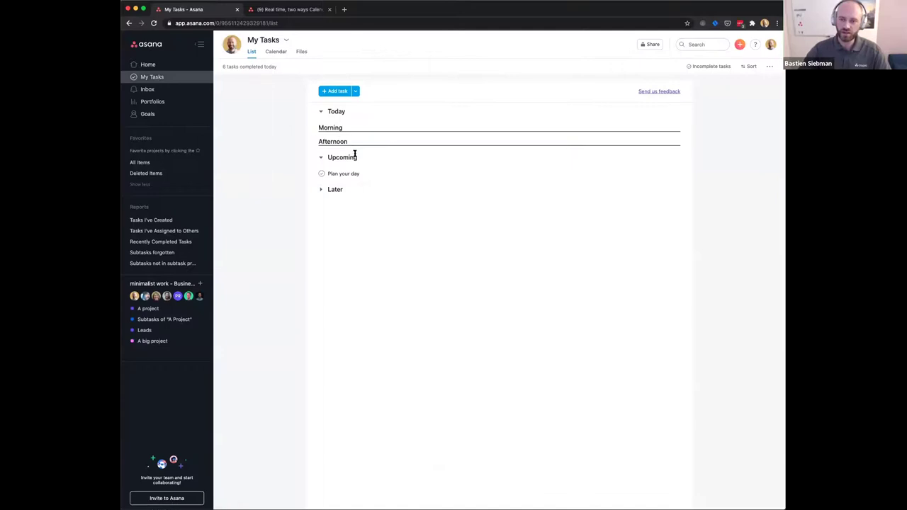
pyautogui.click(347, 128)
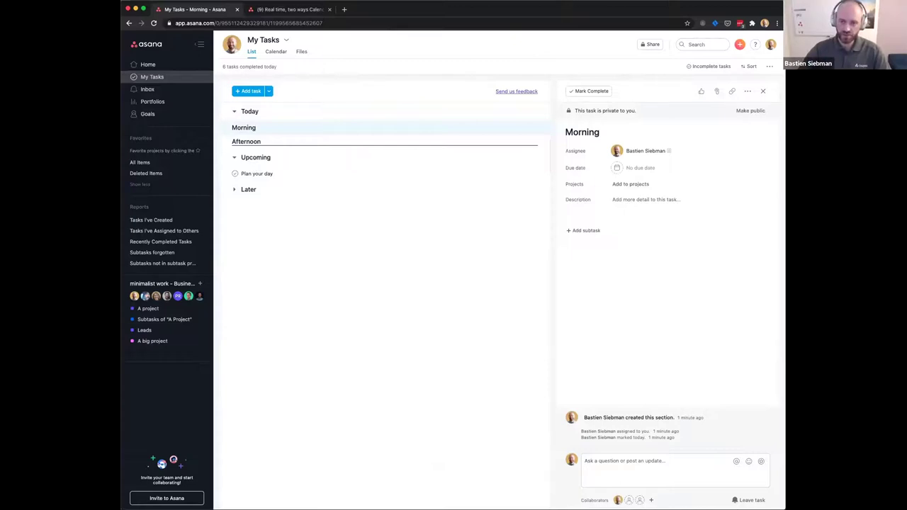
pyautogui.hotkey('Tab', 'BackSpace')
pyautogui.hotkey('Tab', 'BackSpace')
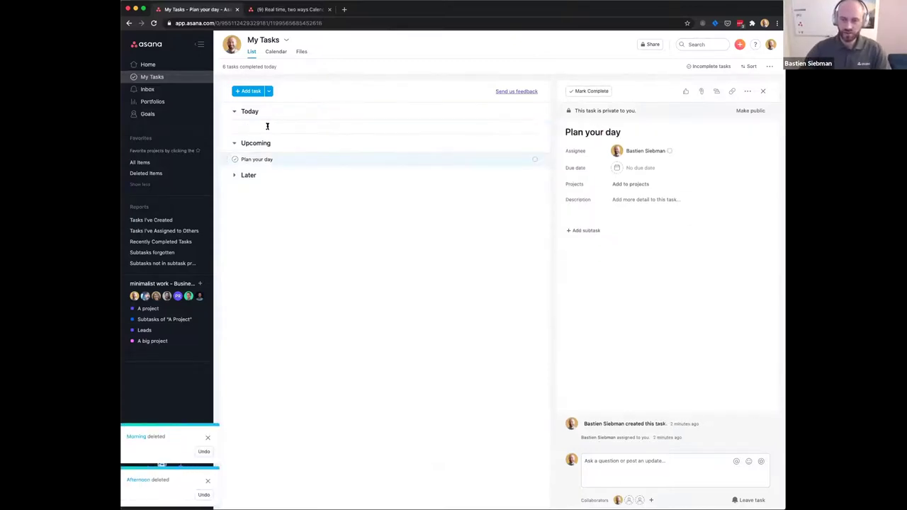
# - Add the task "📅 Meeting #1" under Today in My Tasks, due today at 21:00
pyautogui.click(267, 128)
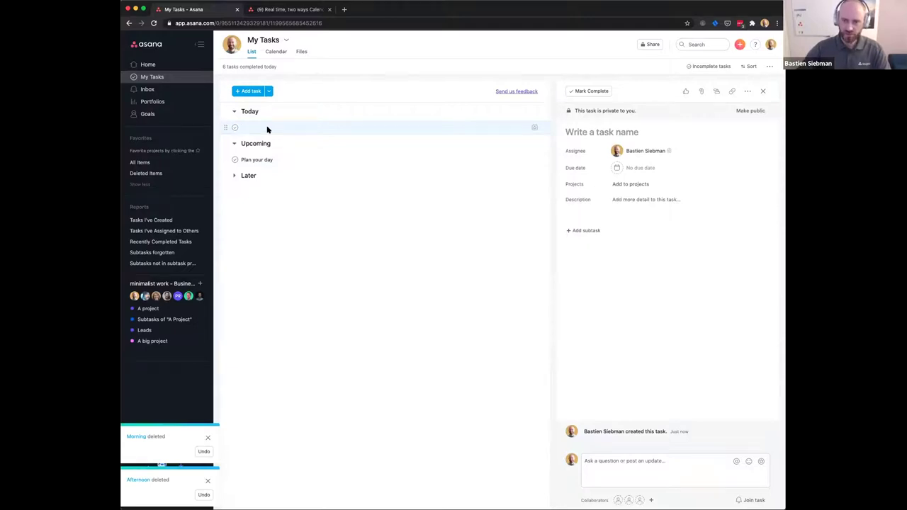
pyautogui.write('📅')
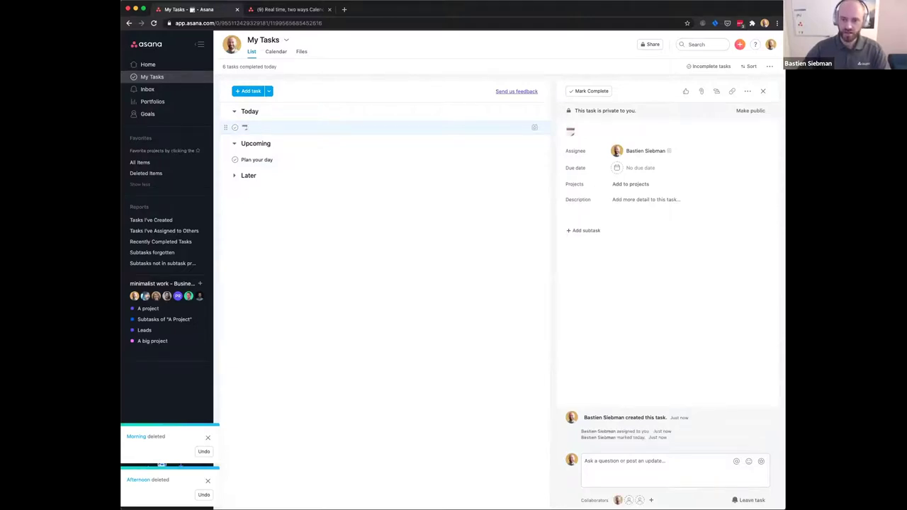
pyautogui.write('Meeting #1')
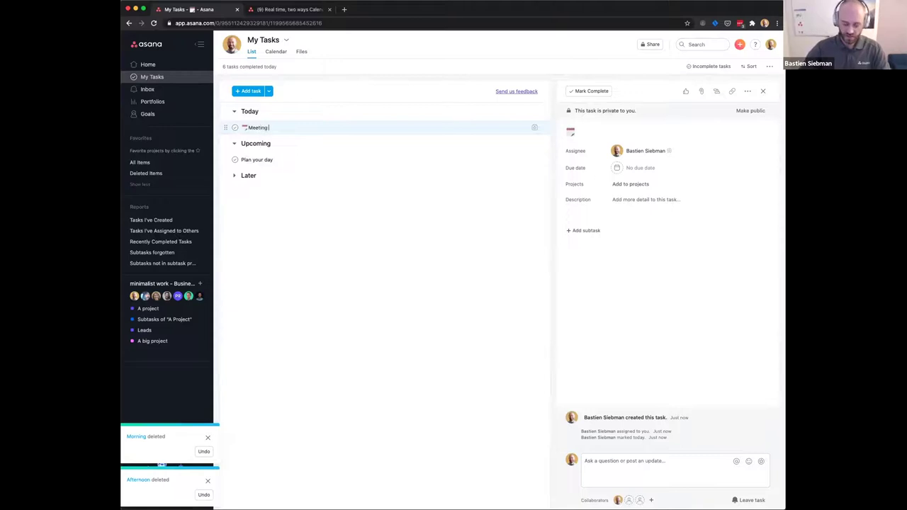
pyautogui.click(641, 173)
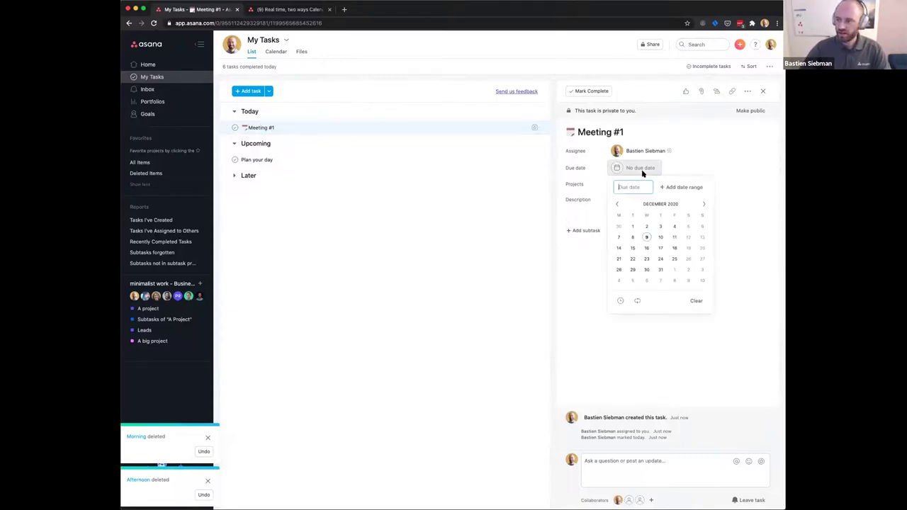
pyautogui.click(620, 300)
pyautogui.click(685, 316)
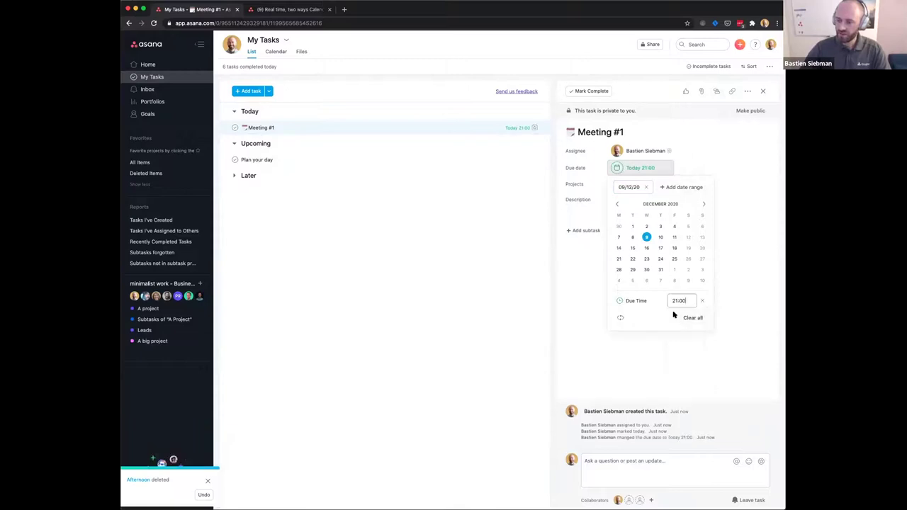
# - Add a second task named "📅 Meeting #2" directly after Meeting #1 in the Today section
pyautogui.click(263, 128)
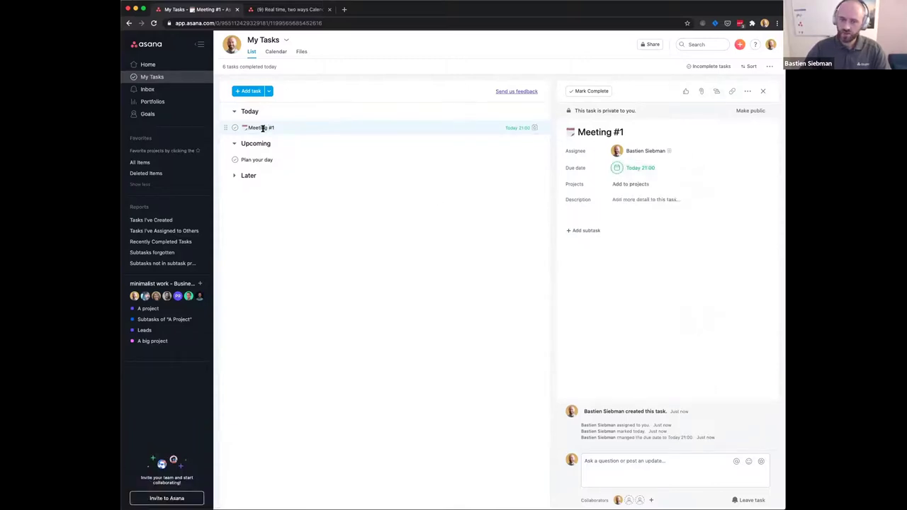
pyautogui.press('Return')
pyautogui.write('📅Meeting #')
pyautogui.write('2')
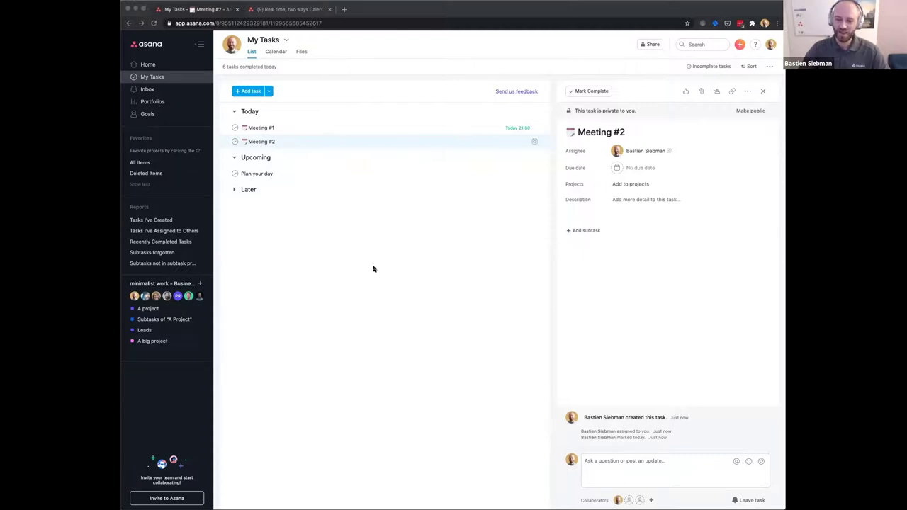
pyautogui.press('super+Tab')
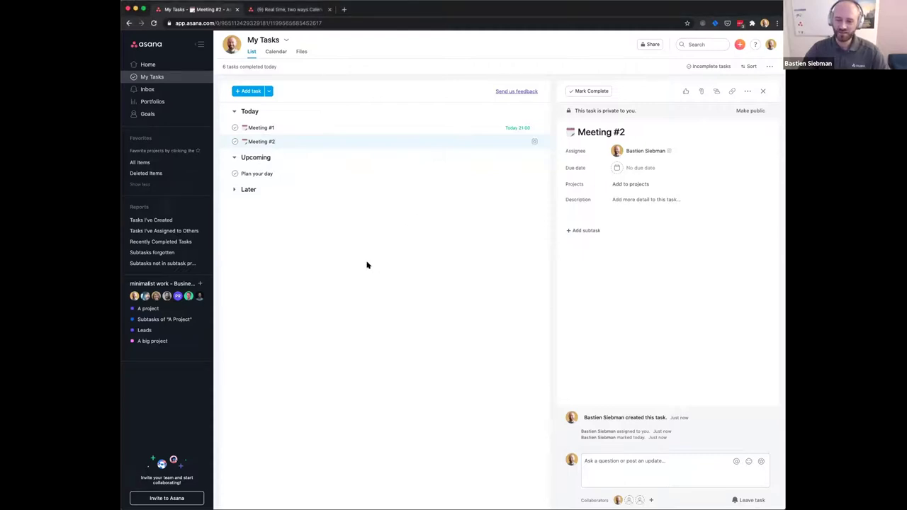
# - Show only incomplete tasks in "A big project" and mark Step 3 complete
pyautogui.click(153, 341)
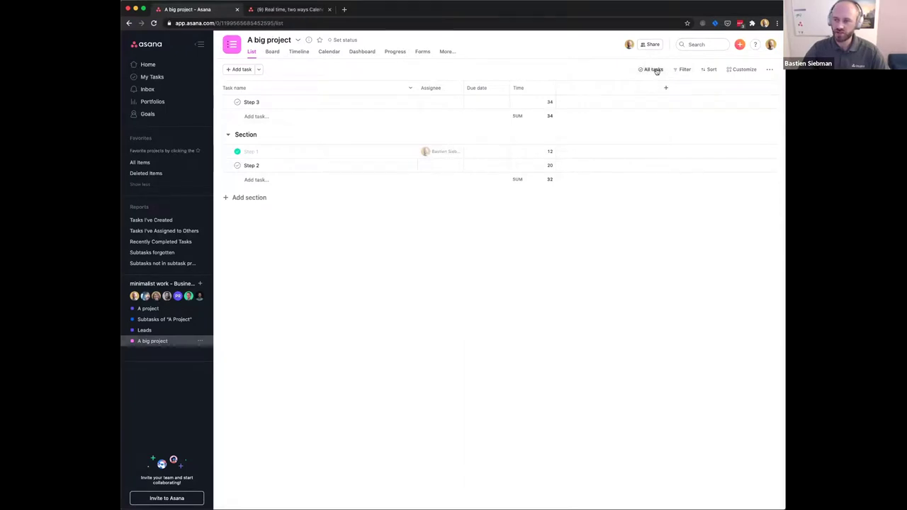
pyautogui.click(653, 69)
pyautogui.click(661, 84)
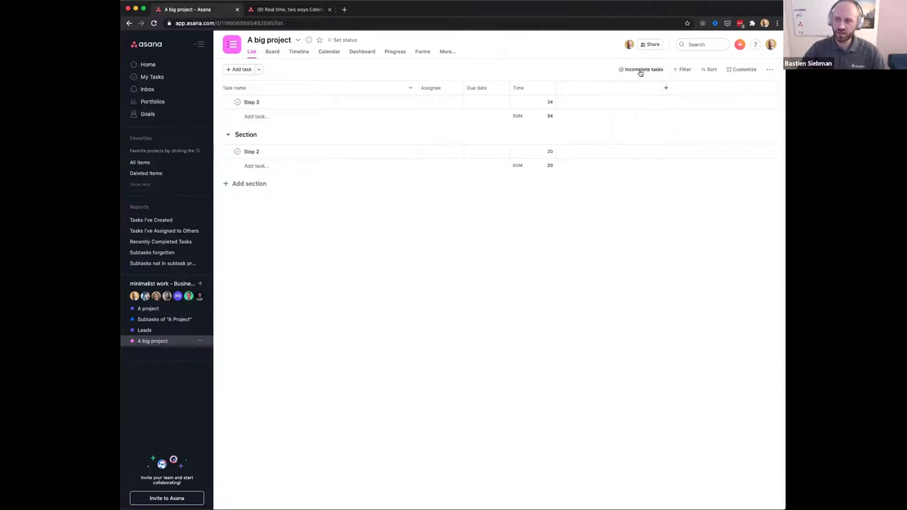
pyautogui.click(237, 102)
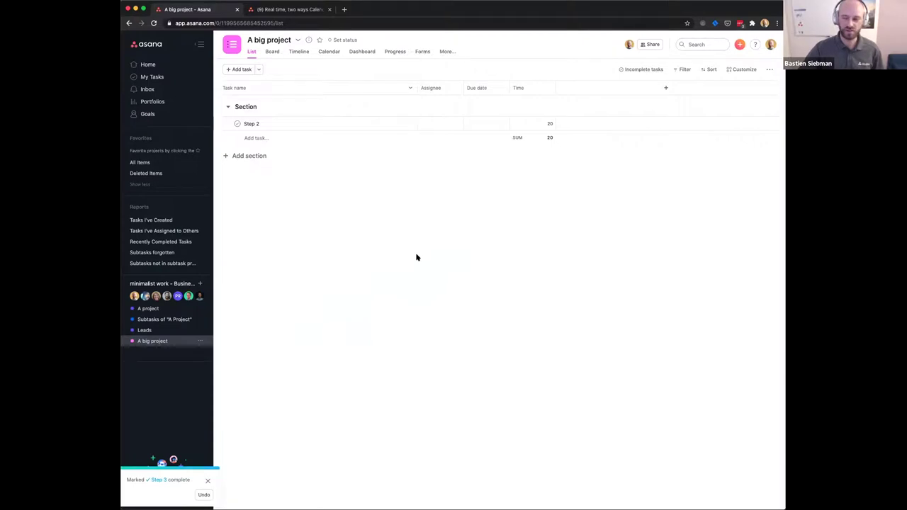
pyautogui.click(248, 123)
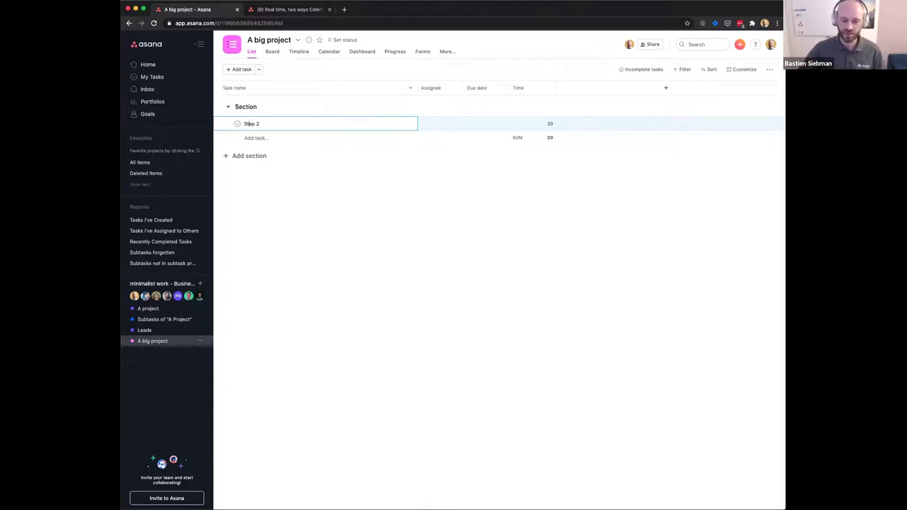
pyautogui.press('super+Tab')
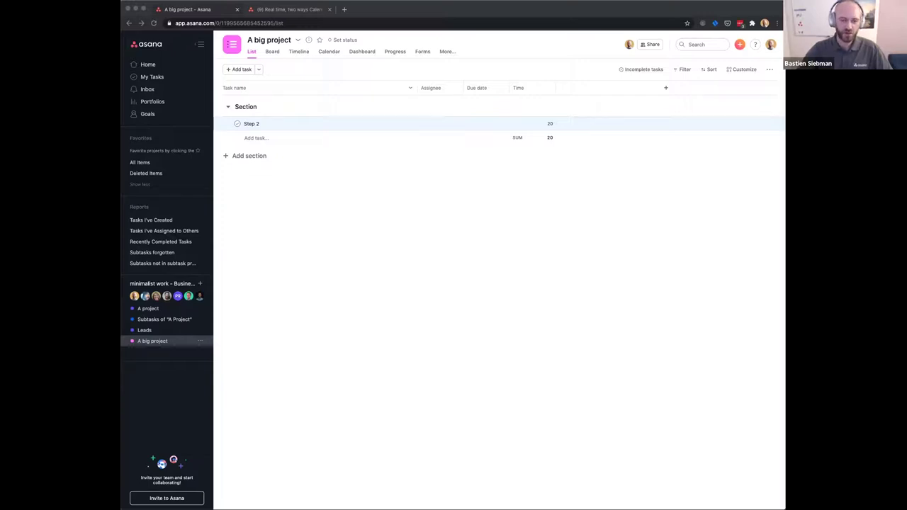
pyautogui.click(249, 123)
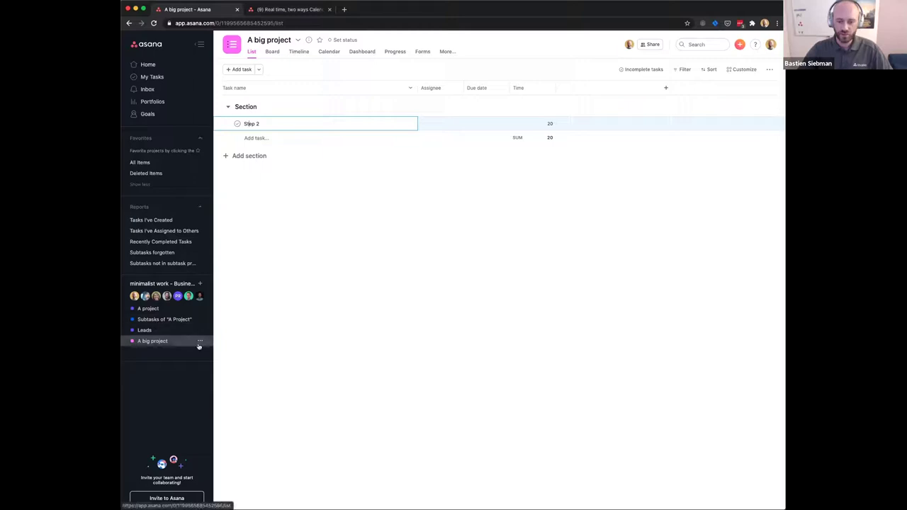
# - Create a blank project named "Pense Pas Bête" with Board as its default view
pyautogui.click(199, 283)
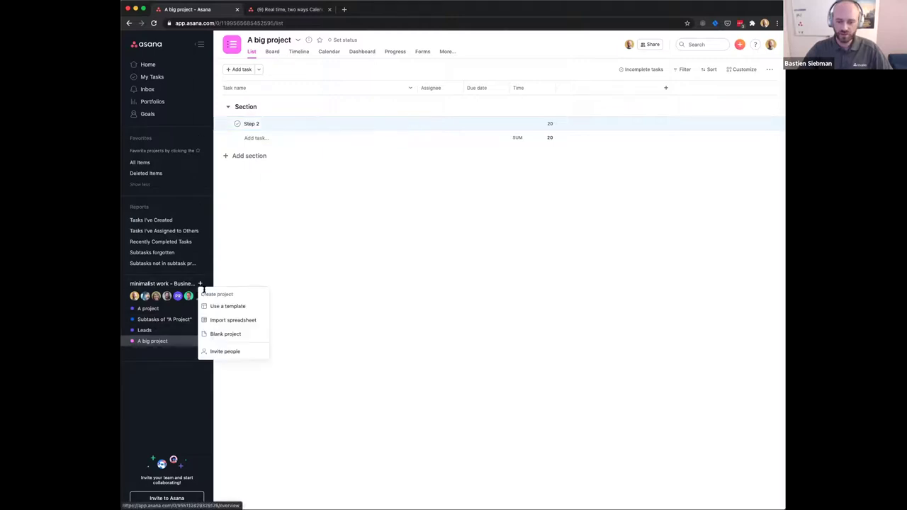
pyautogui.click(238, 334)
pyautogui.write('Pense ')
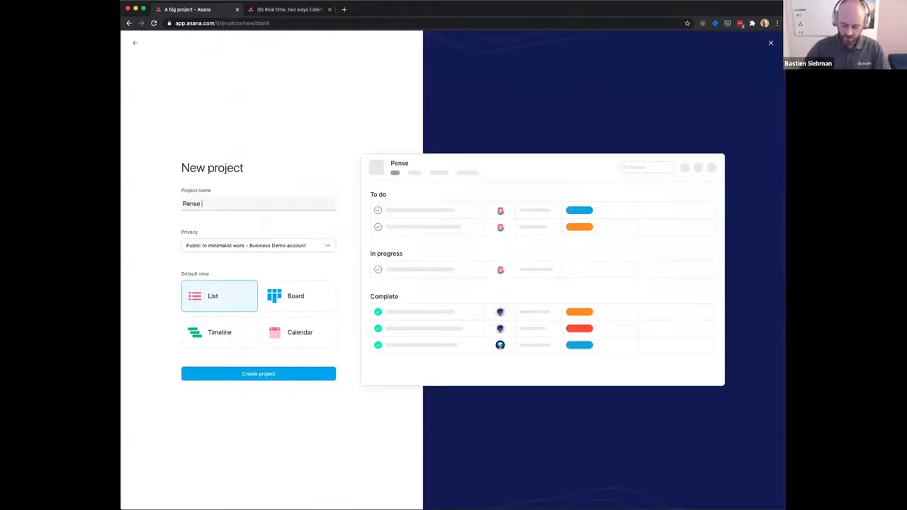
pyautogui.write('Pas bête')
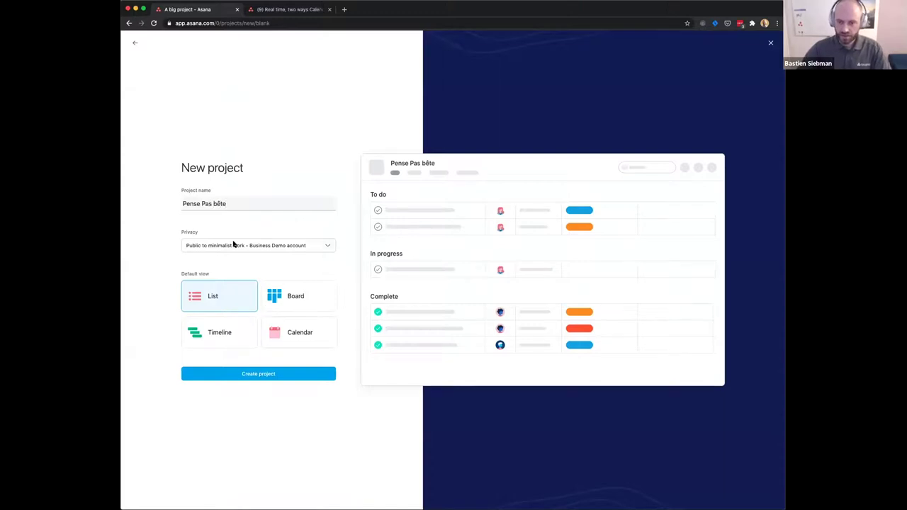
pyautogui.doubleClick(218, 204)
pyautogui.write('Bête')
pyautogui.click(303, 302)
pyautogui.click(272, 373)
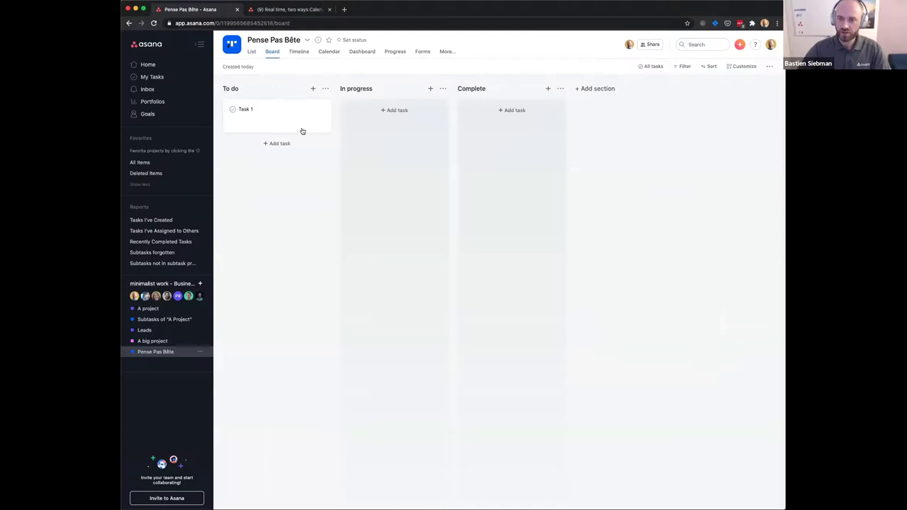
# - Rename the board's "To do" column to "Passwords" and its "In progress" column to "Car rental"
pyautogui.click(235, 87)
pyautogui.write('Passwords')
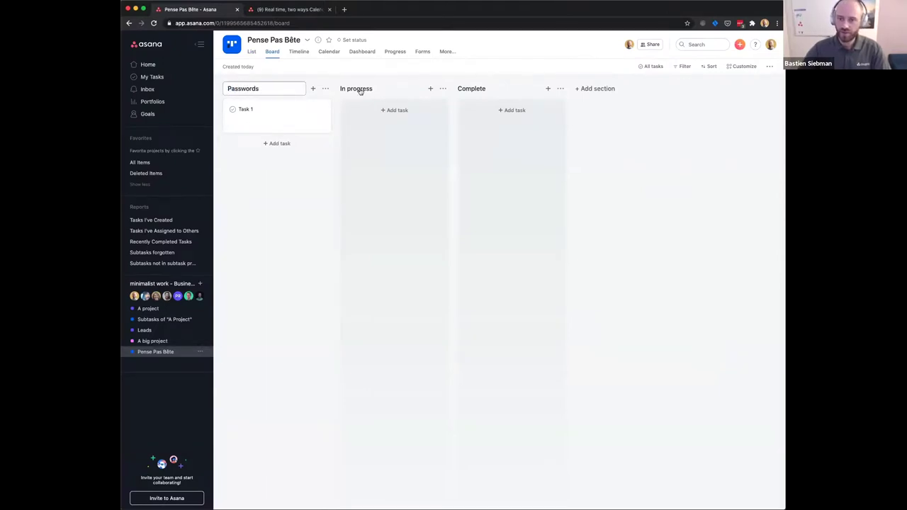
pyautogui.click(360, 90)
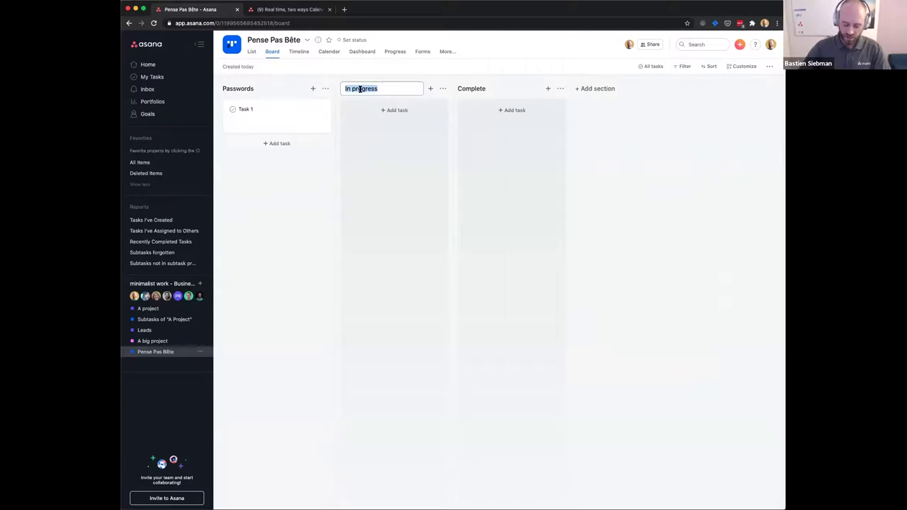
pyautogui.write('Car rental')
# - Move Task 1 into the Car rental column, renamed "Adress to book" with the description "bla bla"
pyautogui.moveTo(281, 114); pyautogui.dragTo(364, 111)
pyautogui.click(364, 110)
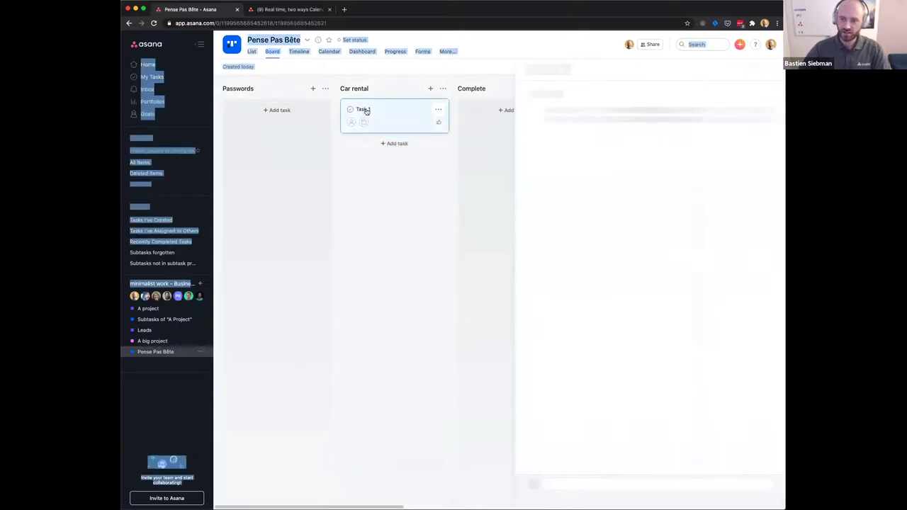
pyautogui.tripleClick(546, 93)
pyautogui.write('A')
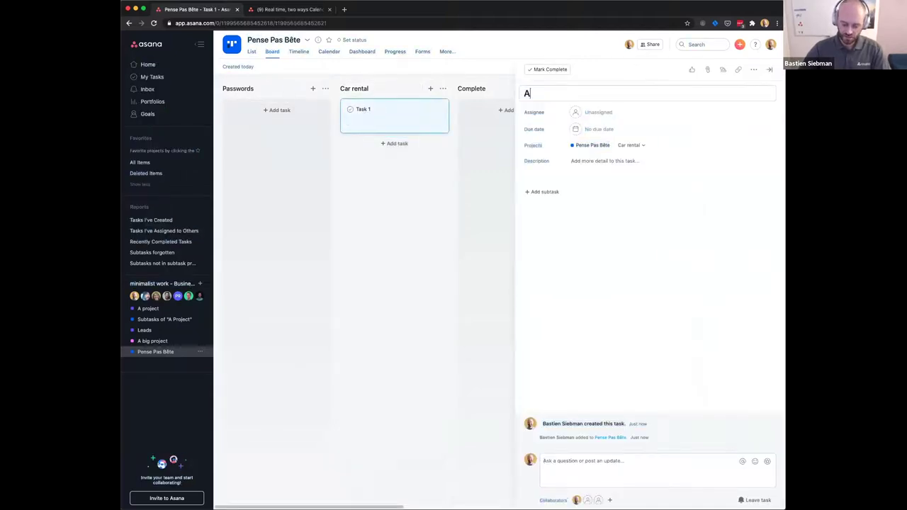
pyautogui.write('dress')
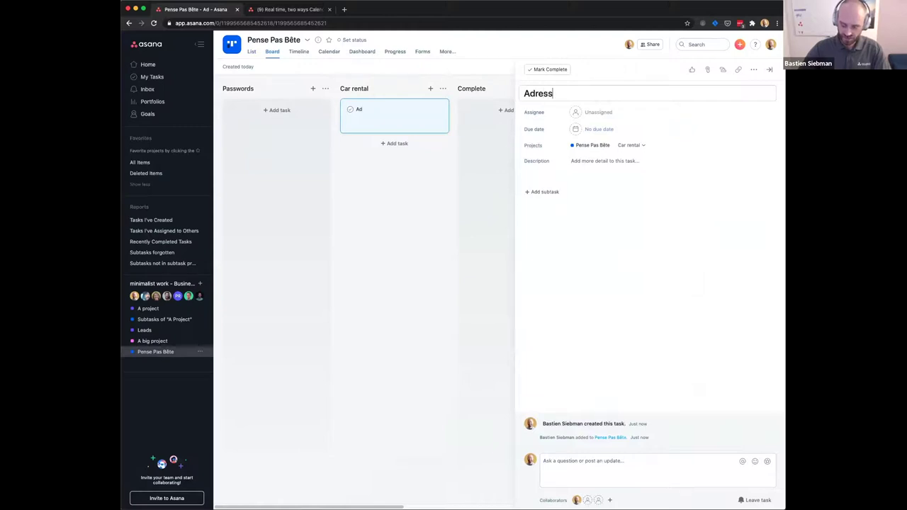
pyautogui.write(' to book')
pyautogui.click(596, 177)
pyautogui.write('bla bla')
# - Add a task named "List of car models" to the Car rental column, below "Adress to book"
pyautogui.click(395, 143)
pyautogui.click(567, 94)
pyautogui.write('L')
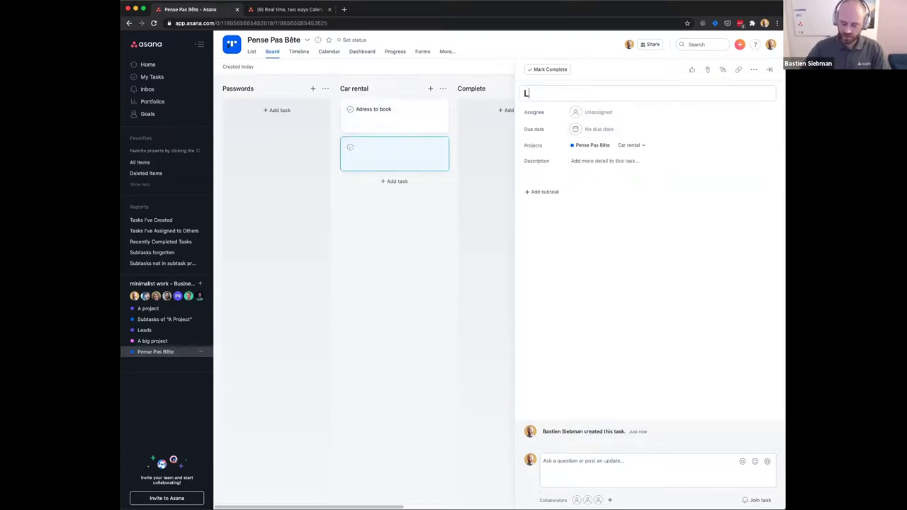
pyautogui.write('ist of car models')
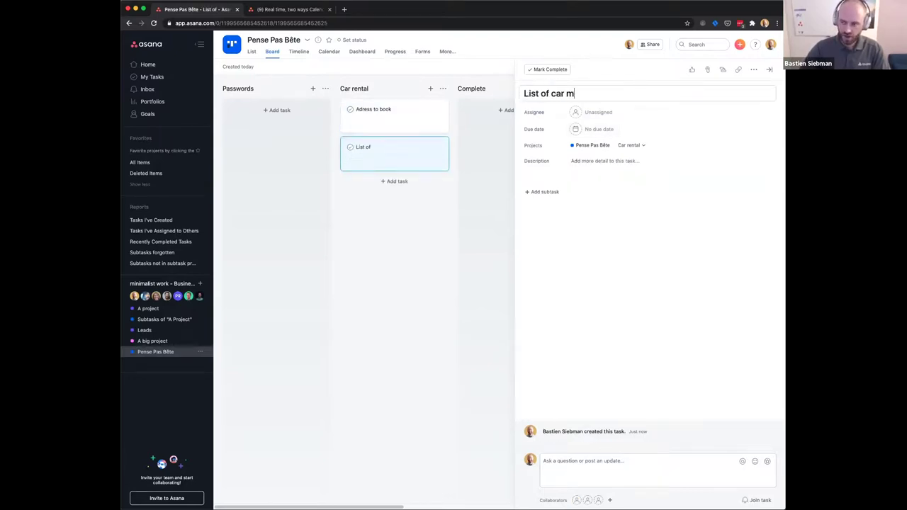
# - Add a task named "Google Drive password" to the Passwords column and close its details
pyautogui.click(277, 110)
pyautogui.write('Google Drive passwo')
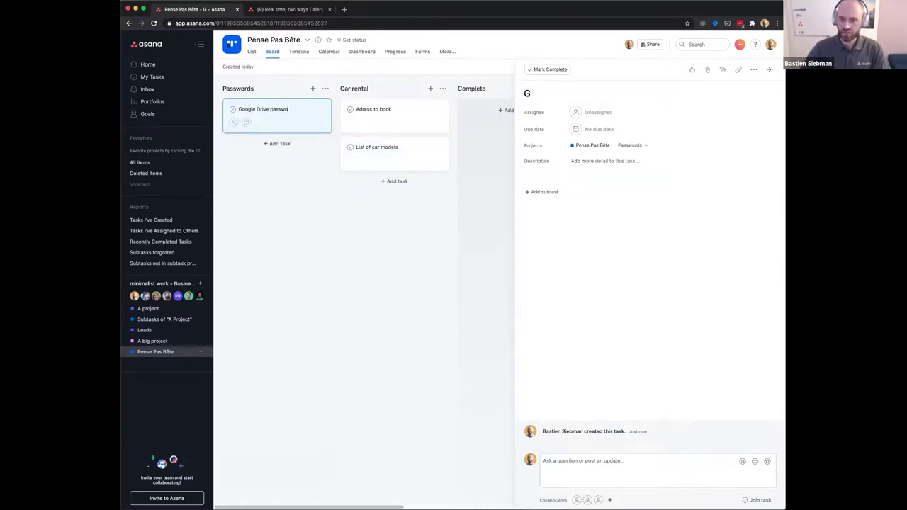
pyautogui.write('rd')
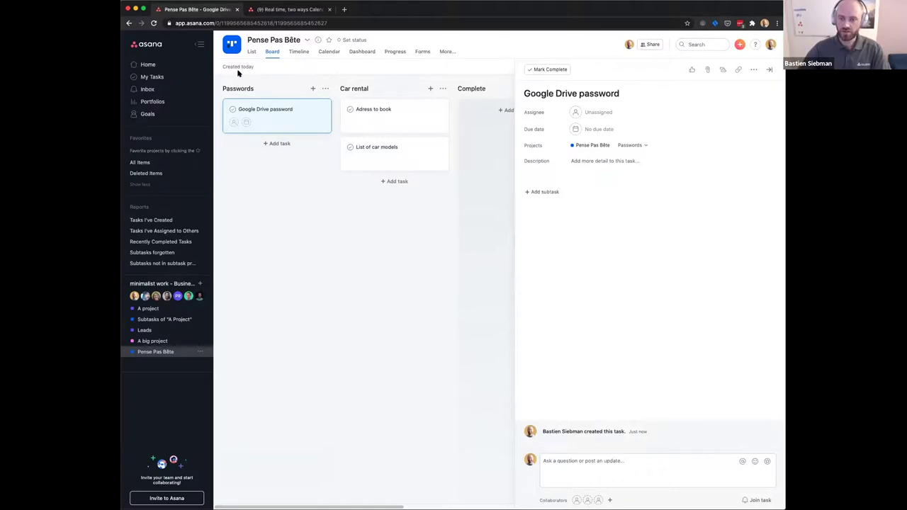
pyautogui.click(769, 69)
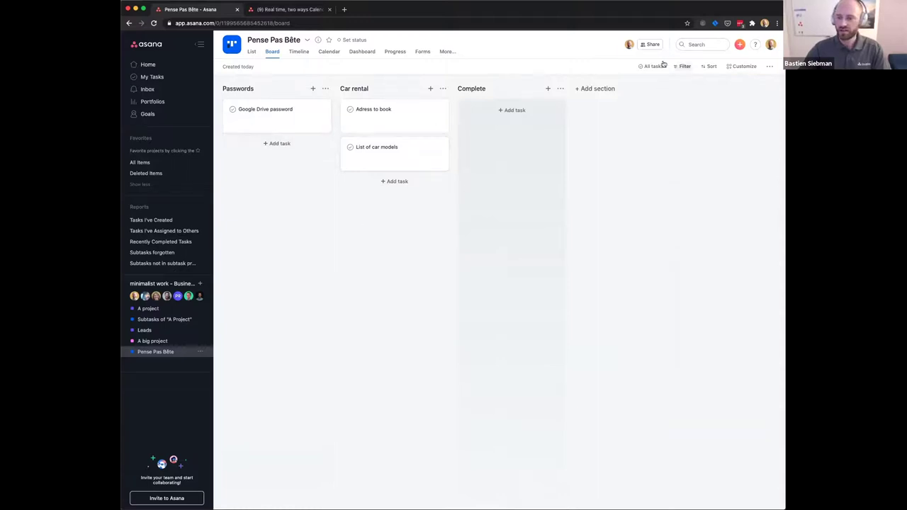
# - Change the team members' access to the Pense Pas Bête project to "Can comment" in the sharing settings
pyautogui.click(648, 45)
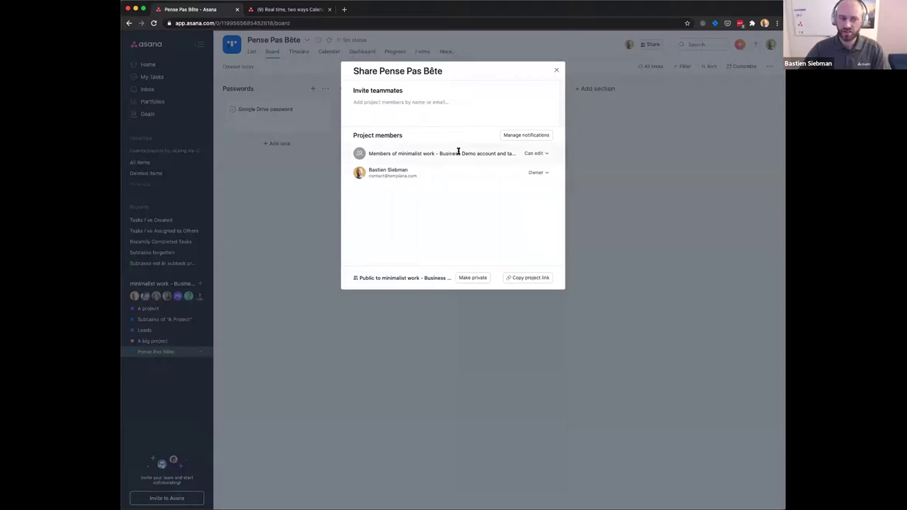
pyautogui.click(537, 154)
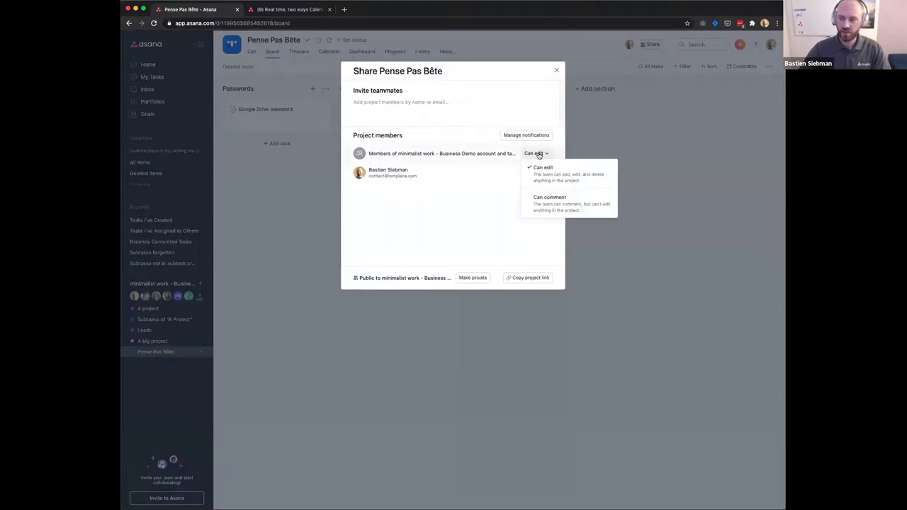
pyautogui.click(553, 203)
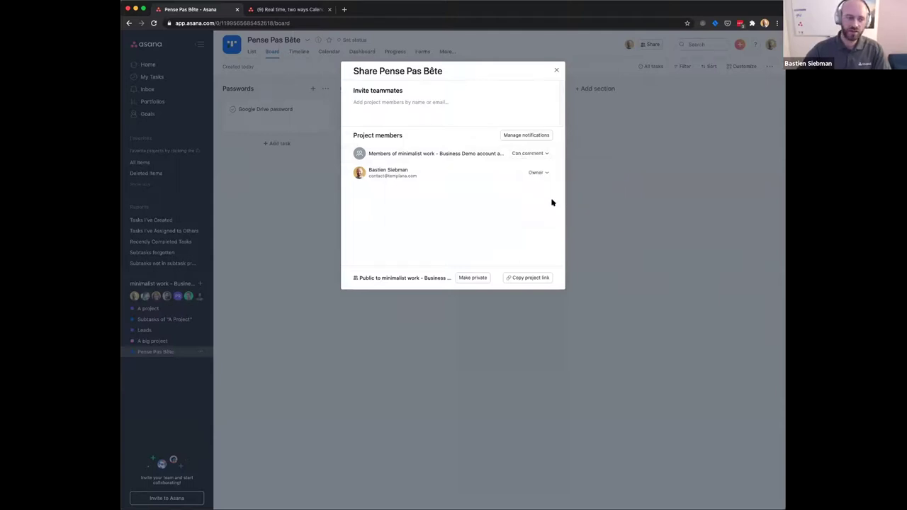
pyautogui.click(557, 71)
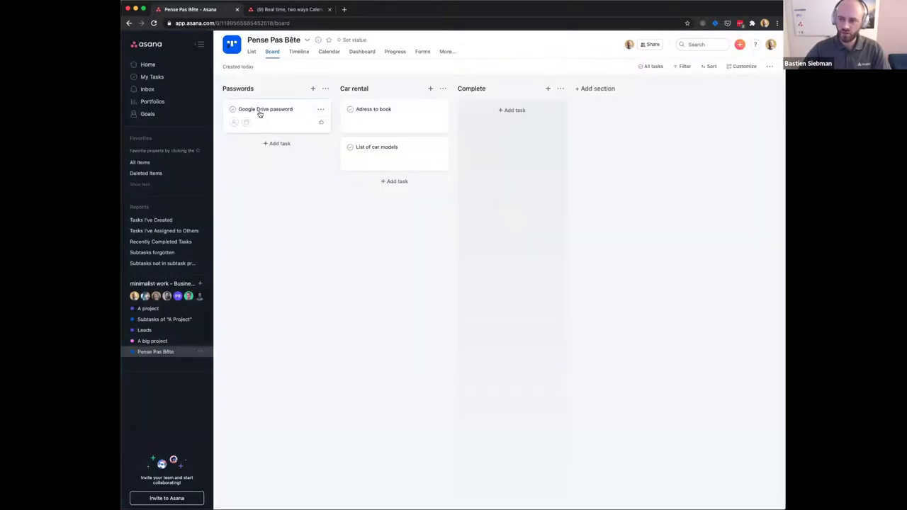
# - Open the Asana Community Forum in a new browser tab, search for "project award" and open "The Asana coolest projects Award" topic
pyautogui.press('super+t')
pyautogui.write('co')
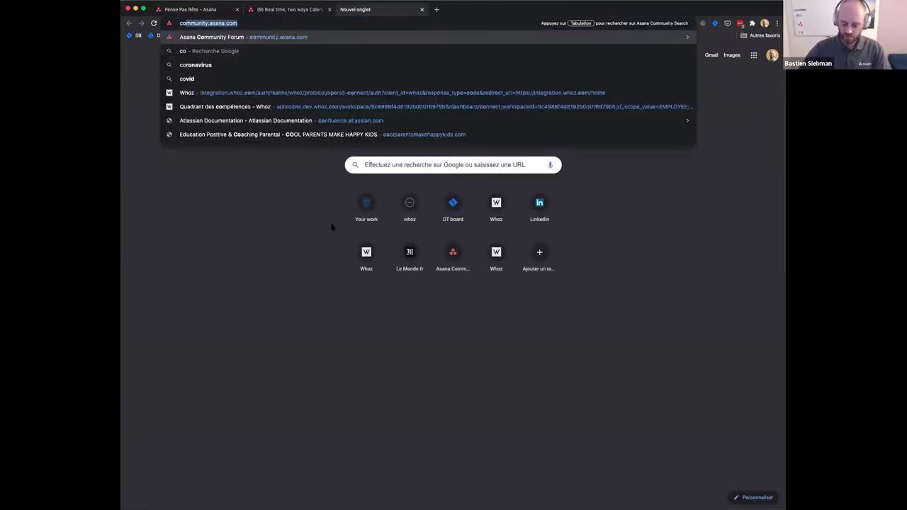
pyautogui.press('Right')
pyautogui.press('Return')
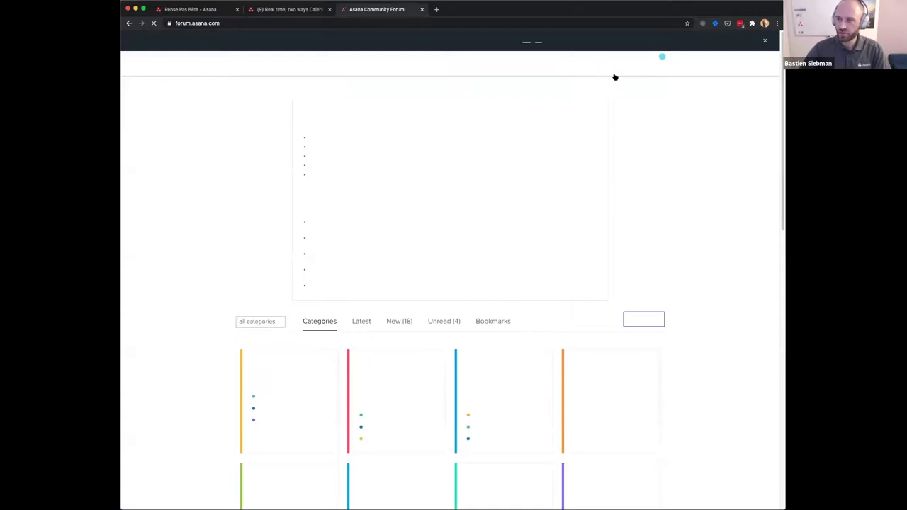
pyautogui.click(620, 63)
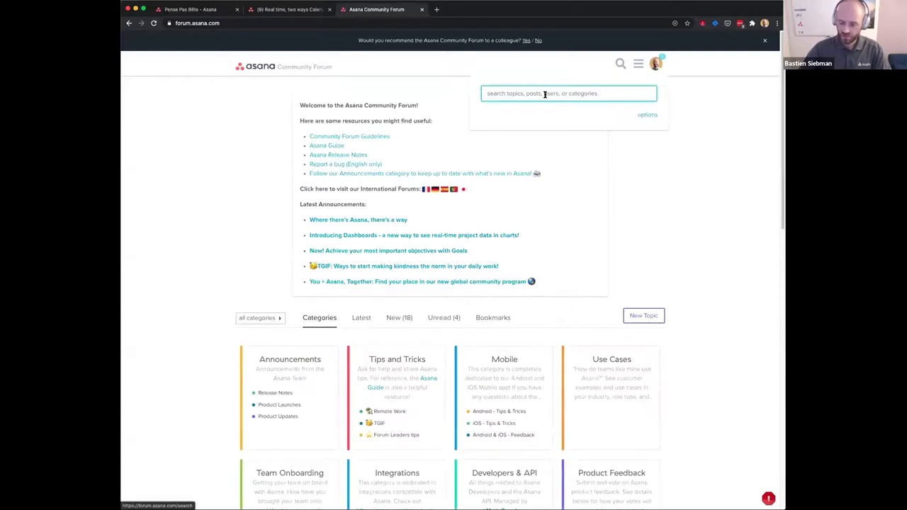
pyautogui.write('project award')
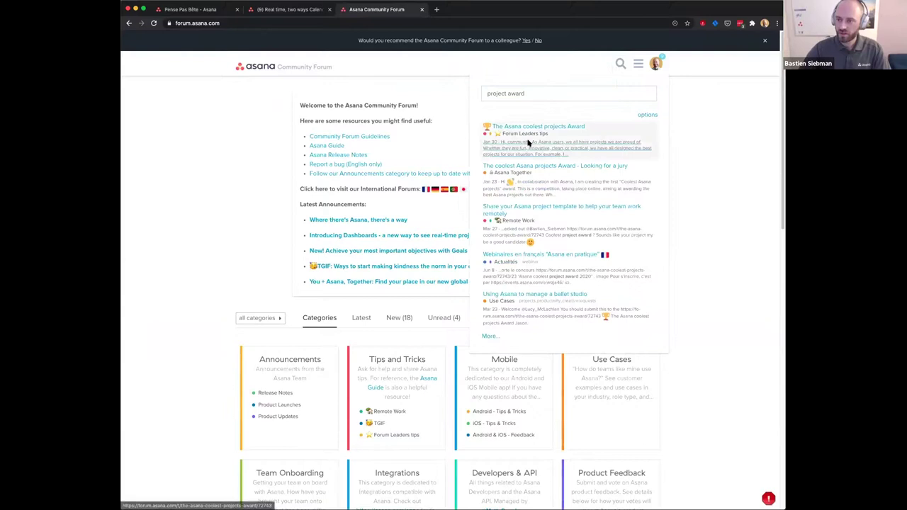
pyautogui.click(525, 125)
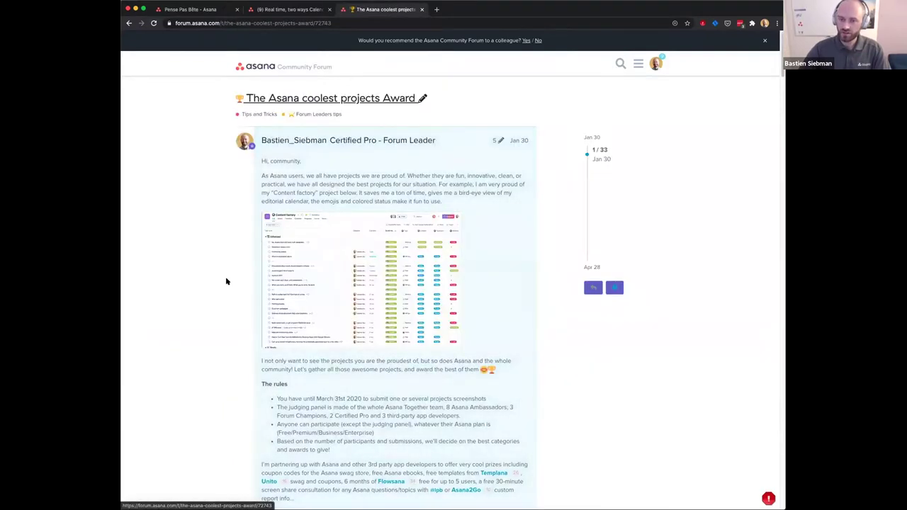
# - Find the award results in the topic and enlarge the first-place project's Weekly Meeting board image to examine its cover images
pyautogui.scroll(-10, 227, 281)
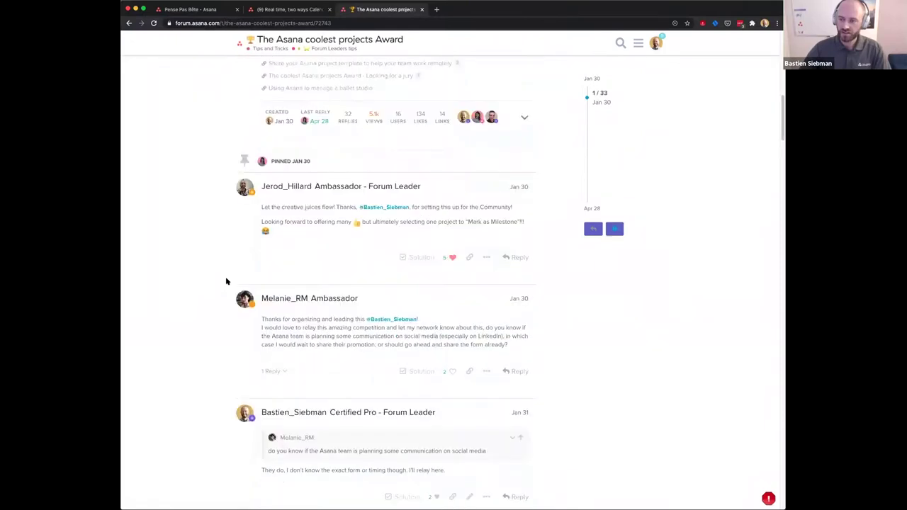
pyautogui.scroll(-15, 226, 280)
pyautogui.scroll(-15, 383, 306)
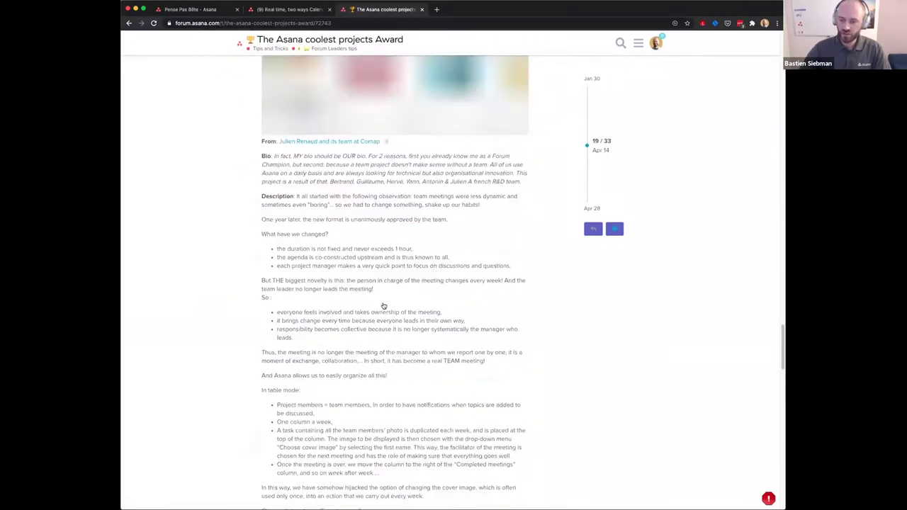
pyautogui.scroll(3, 382, 306)
pyautogui.scroll(-1, 305, 295)
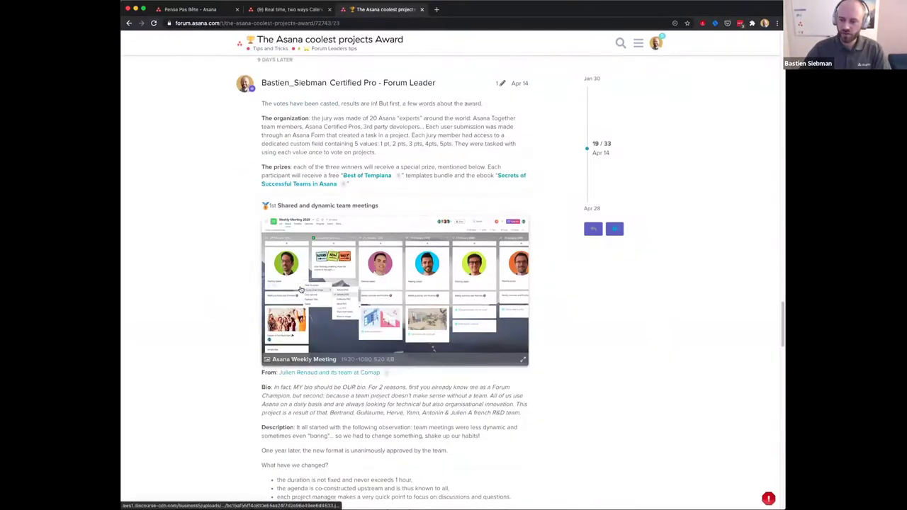
pyautogui.click(264, 253)
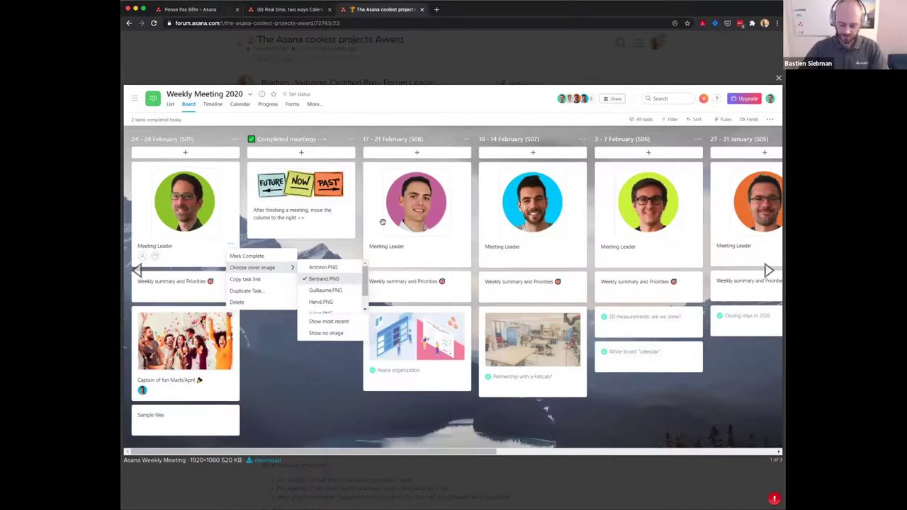
# - Return to the Pense Pas Bête board and attach two new screen captures to the Google Drive password task
pyautogui.press('super+1')
pyautogui.press('super+r')
pyautogui.press('super+shift+4')
pyautogui.press('Escape')
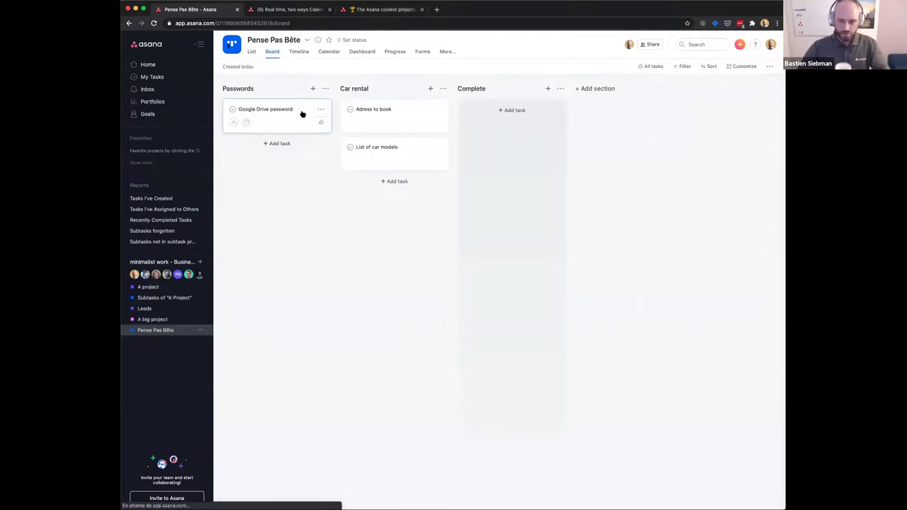
pyautogui.click(302, 113)
pyautogui.moveTo(340, 496); pyautogui.dragTo(588, 284)
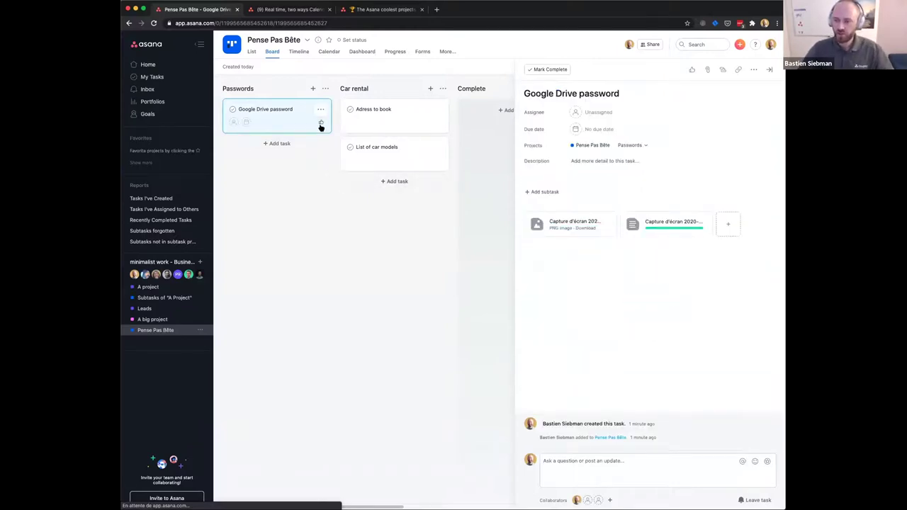
pyautogui.click(769, 69)
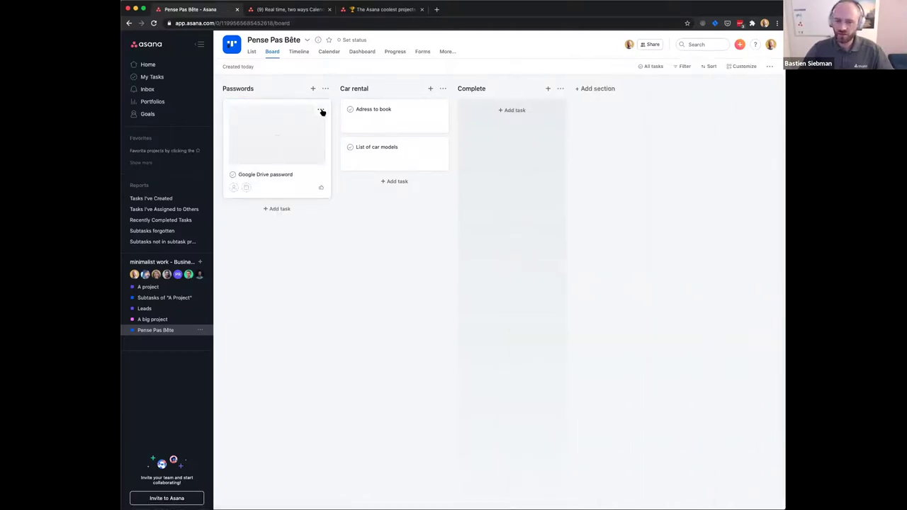
# - Examine the cover image choices of the Google Drive password card, including the sources for adding another image
pyautogui.click(321, 111)
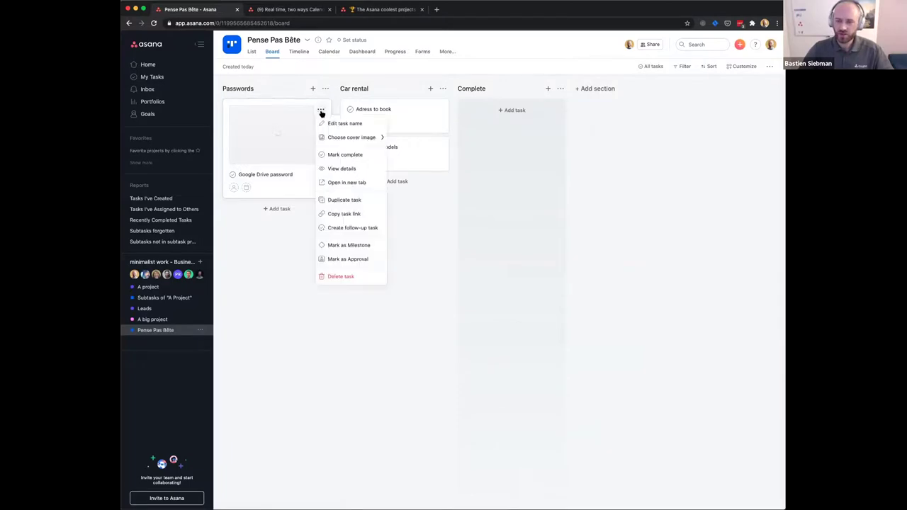
pyautogui.moveTo(336, 139)
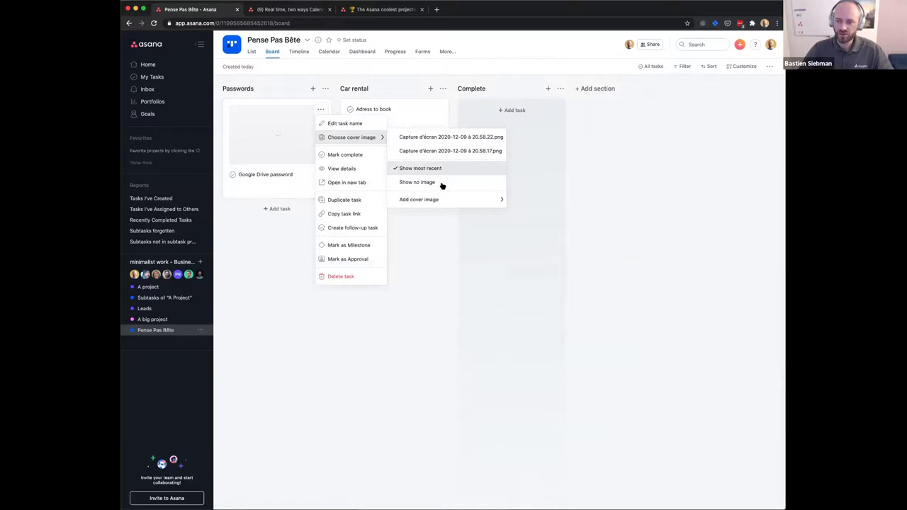
pyautogui.moveTo(442, 203)
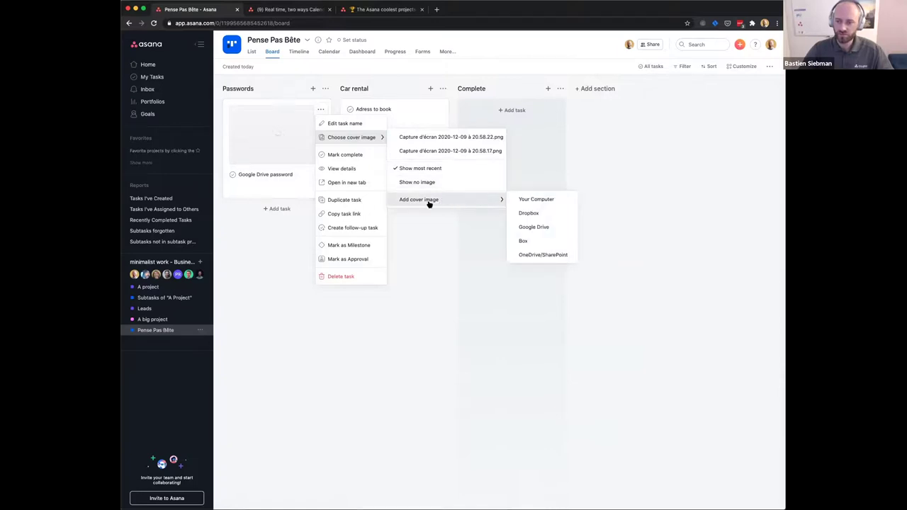
pyautogui.click(267, 285)
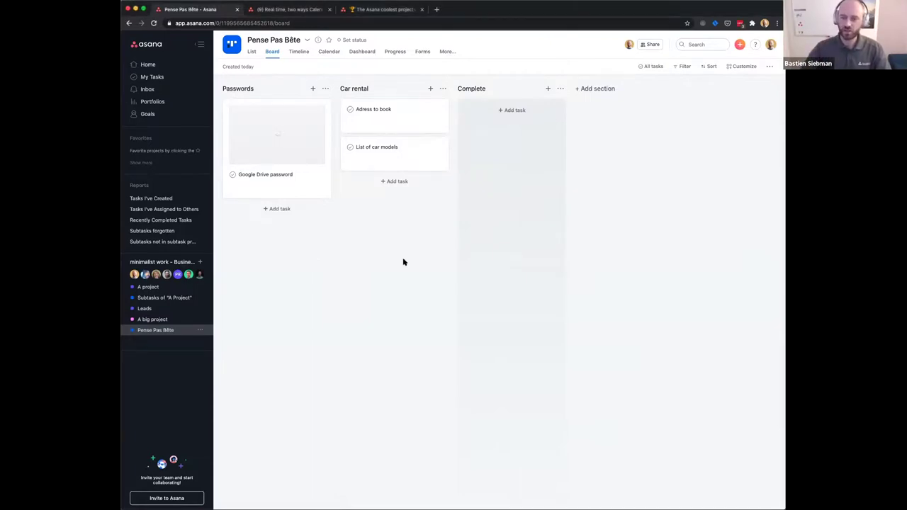
# - Go to minimalist-work.com in a new browser tab and open the Asana Tags Explorer from its Asana tools and resources
pyautogui.press('super+t')
pyautogui.write('minimalist-work.com')
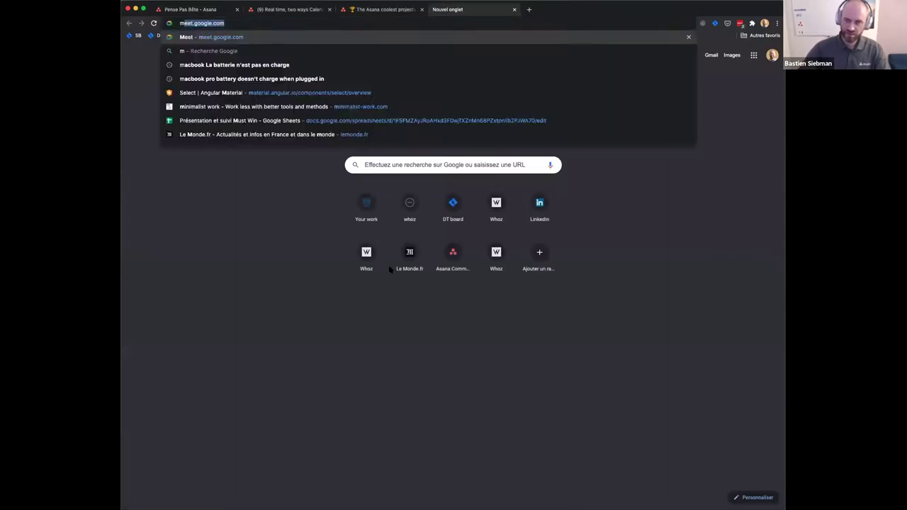
pyautogui.press('Return')
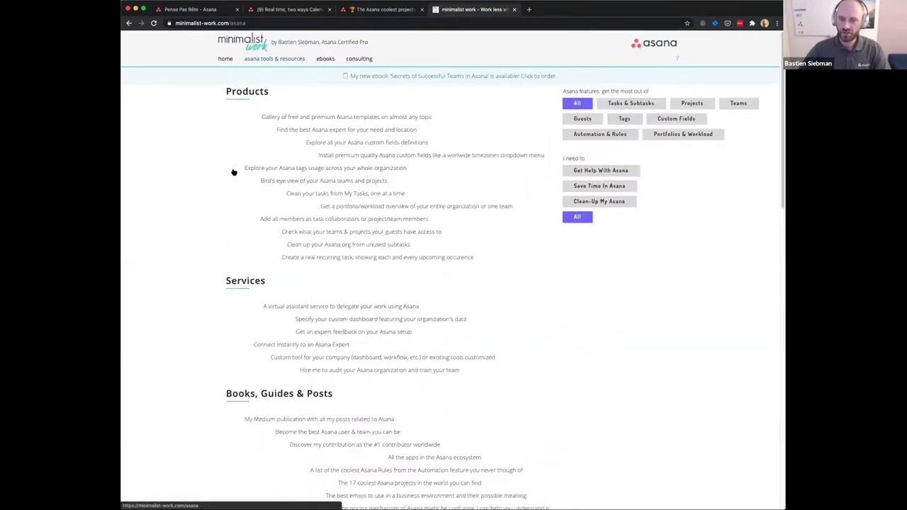
pyautogui.click(234, 171)
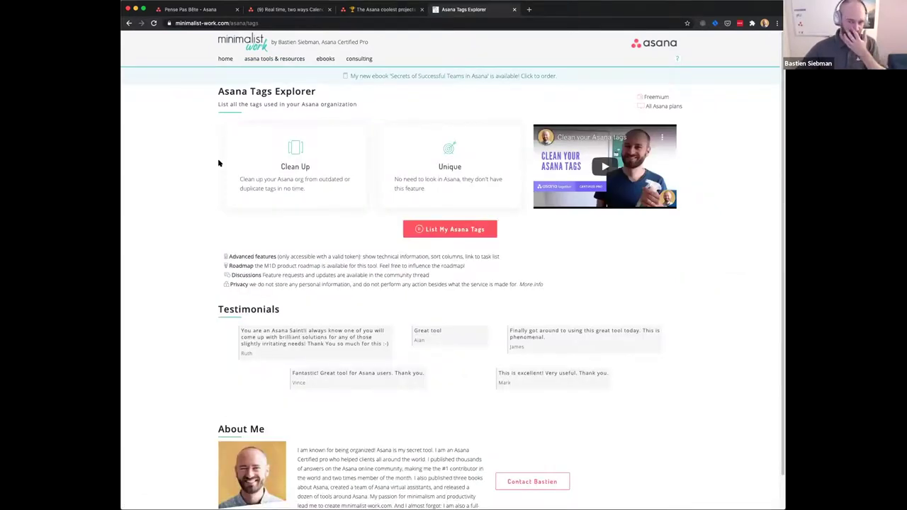
# - Return to the Pense Pas Bête board and create a tag named "a tag" on the Google Drive password task
pyautogui.click(192, 10)
pyautogui.click(308, 142)
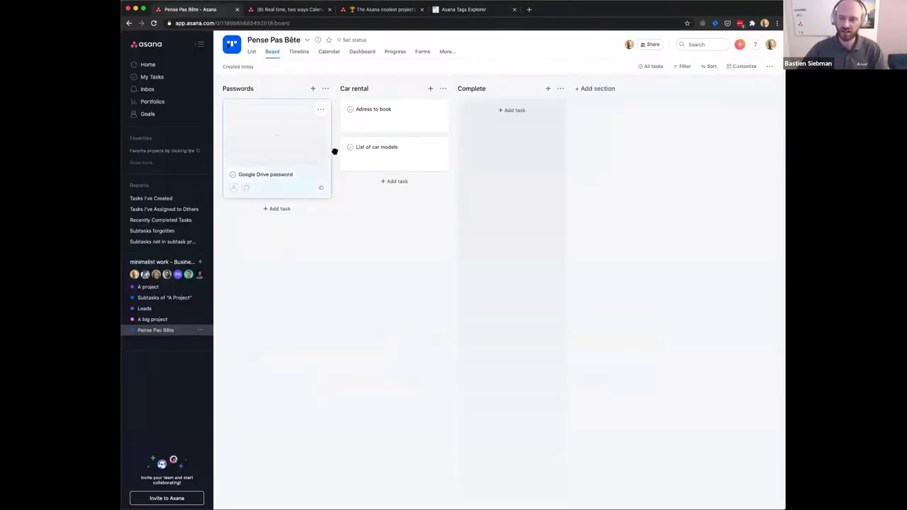
pyautogui.press('Tab')
pyautogui.write('t')
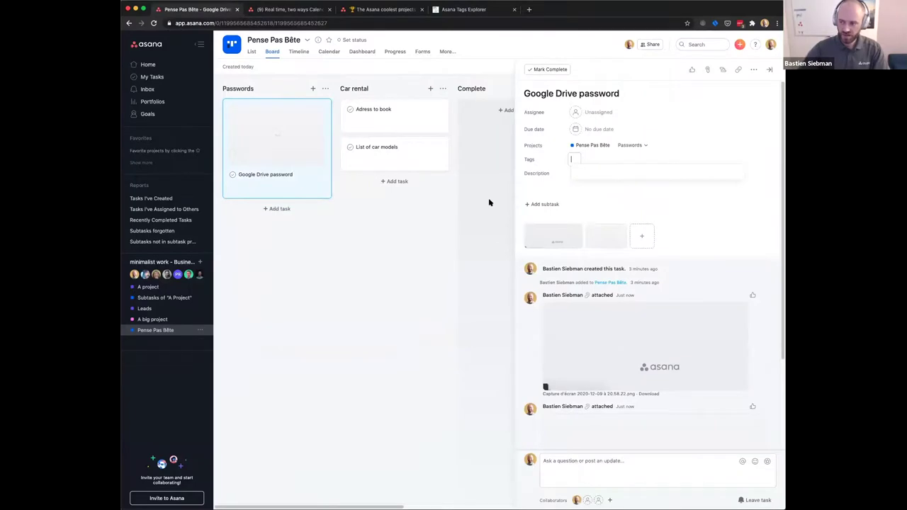
pyautogui.write('a tag')
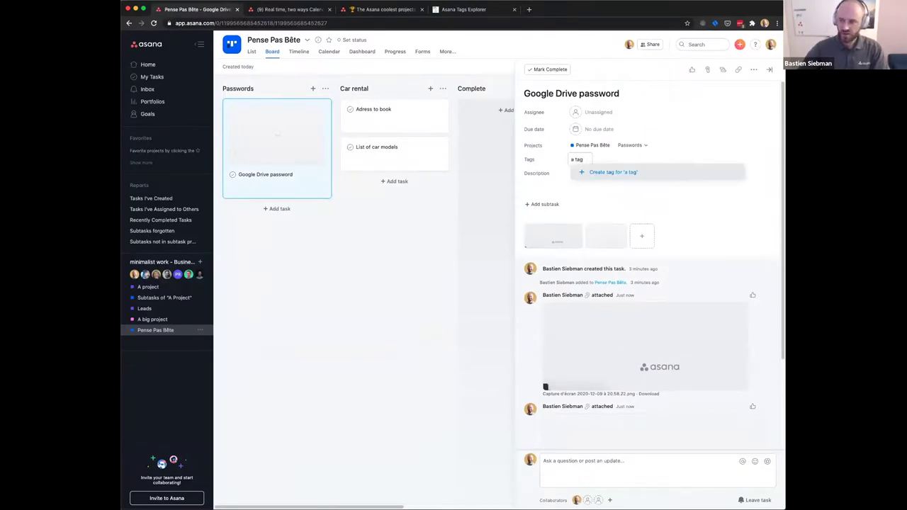
pyautogui.click(597, 173)
pyautogui.click(558, 185)
pyautogui.click(701, 214)
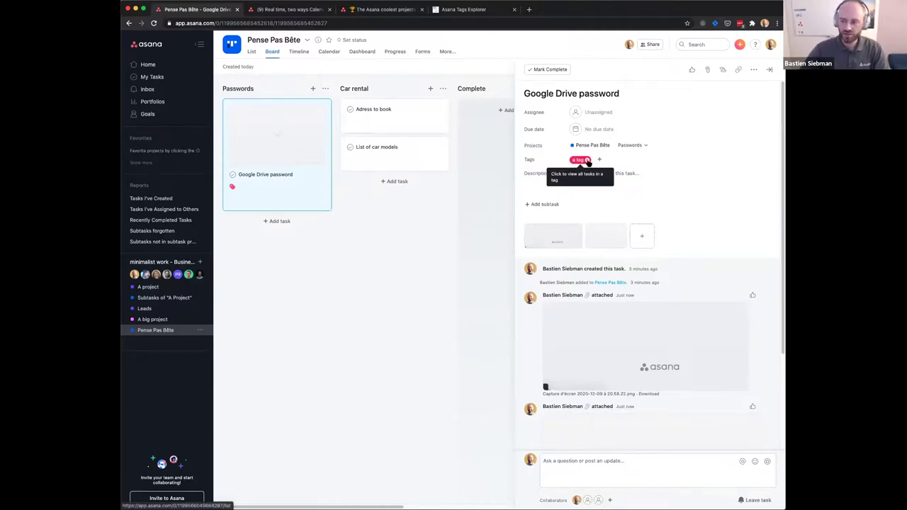
# - Replace "a tag" on the Google Drive password task with the existing "urgent" tag
pyautogui.click(587, 160)
pyautogui.press('Tab')
pyautogui.press('t')
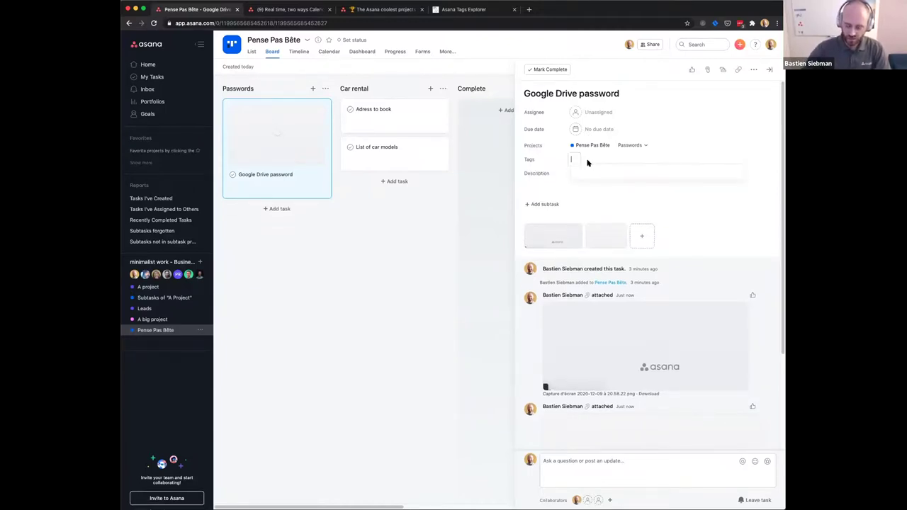
pyautogui.write('urgent')
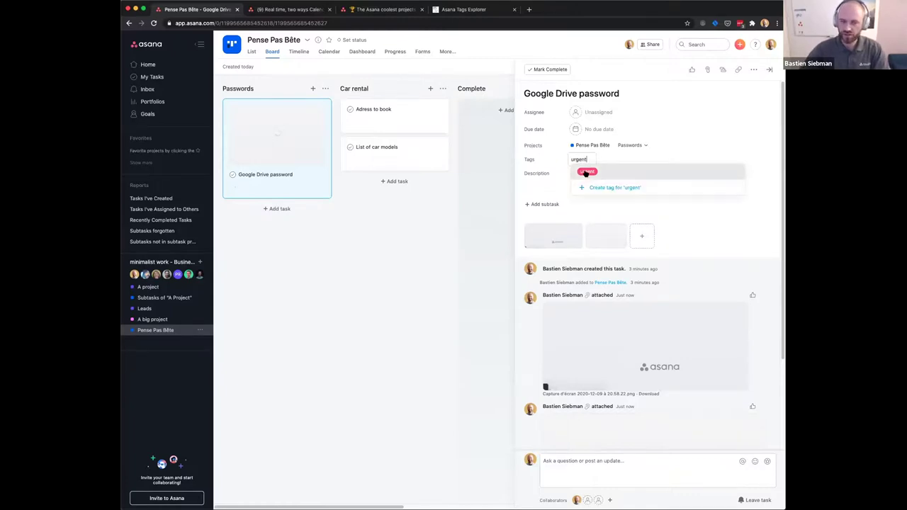
pyautogui.click(585, 172)
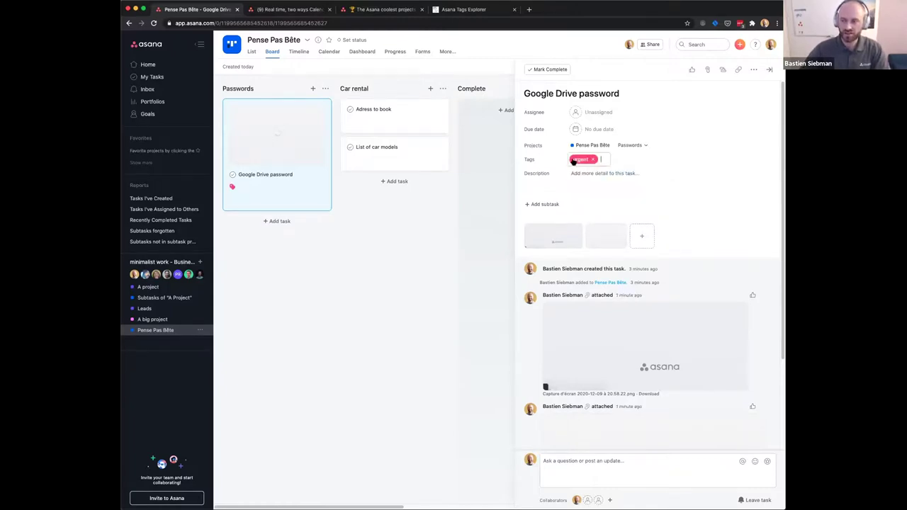
# - Open the list of all tasks carrying the "urgent" tag from the Google Drive password task
pyautogui.click(487, 209)
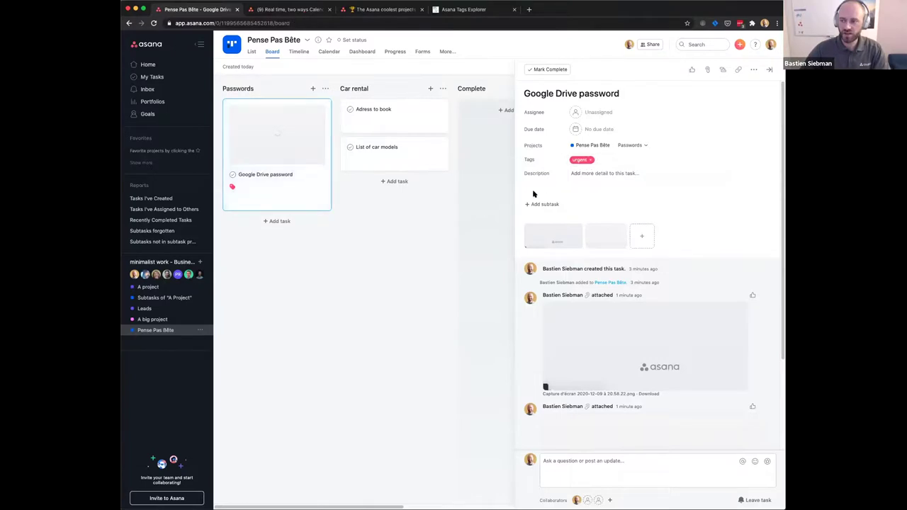
pyautogui.click(248, 174)
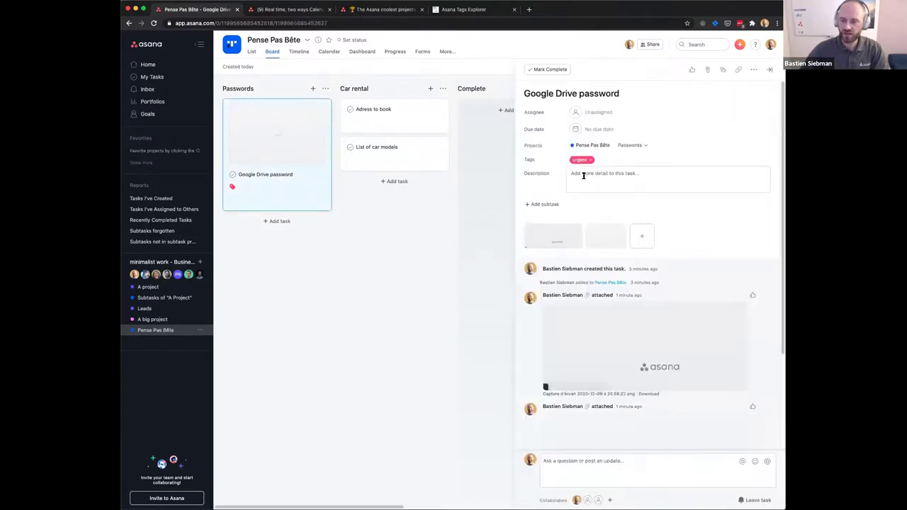
pyautogui.click(580, 161)
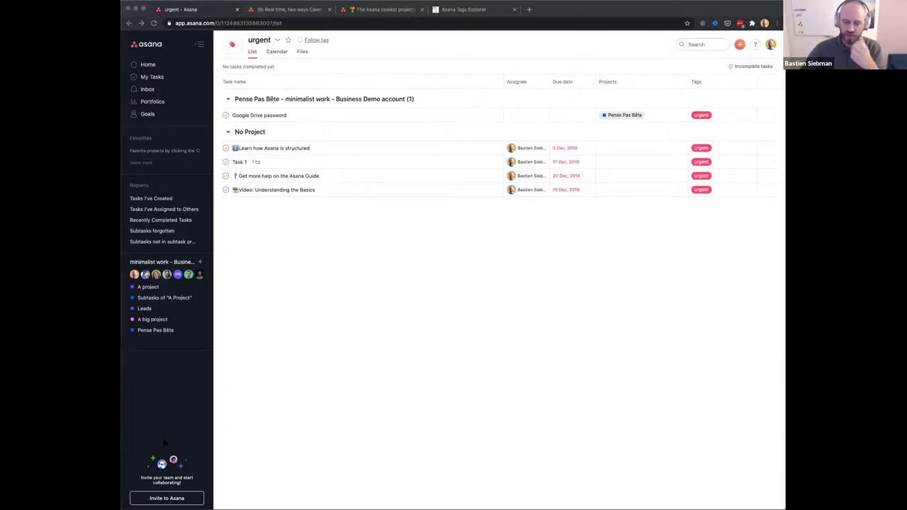
pyautogui.click(304, 308)
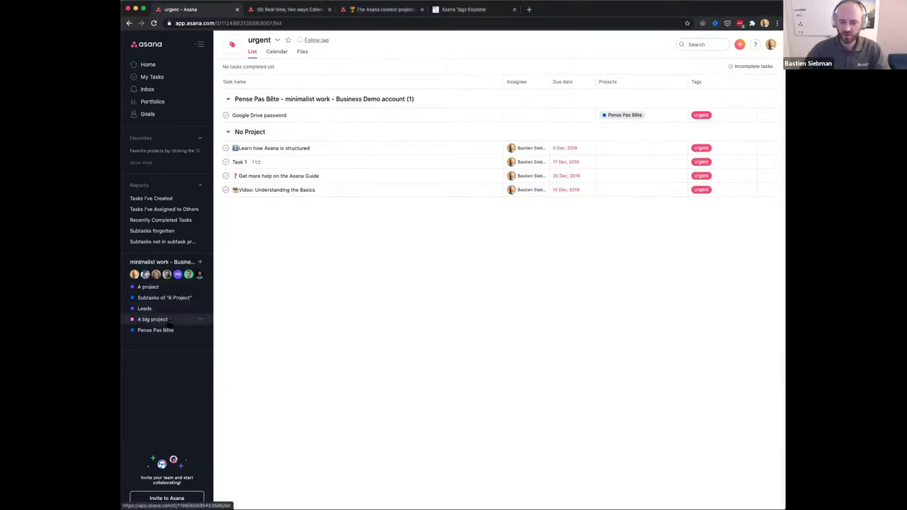
# - Go to My Tasks and mark the two meeting tasks under Today as complete
pyautogui.click(158, 288)
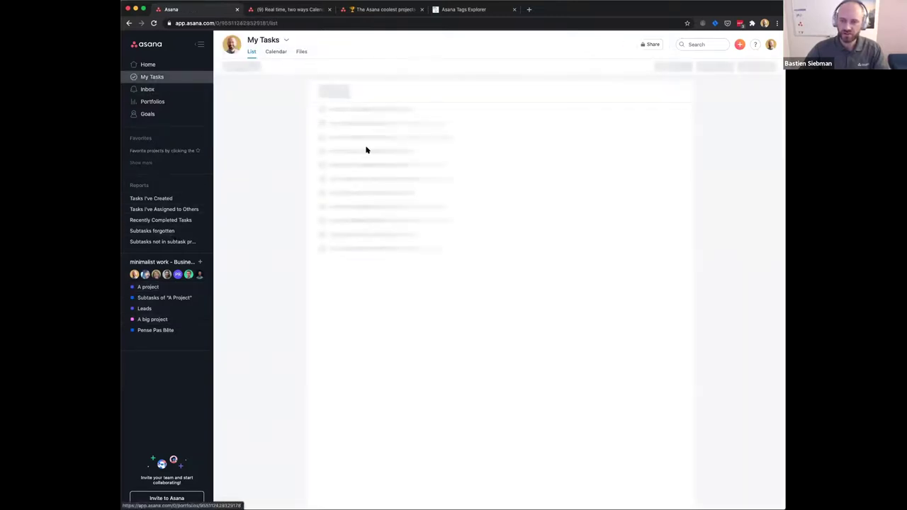
pyautogui.click(272, 130)
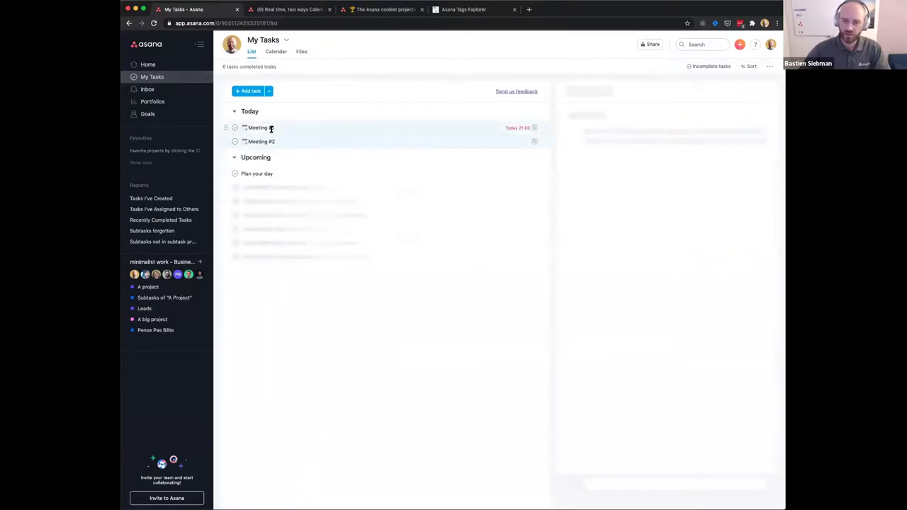
pyautogui.press('super+Return')
# - Add a task named "Review document" with the description "bla bla bla"
pyautogui.click(252, 92)
pyautogui.write('Review document')
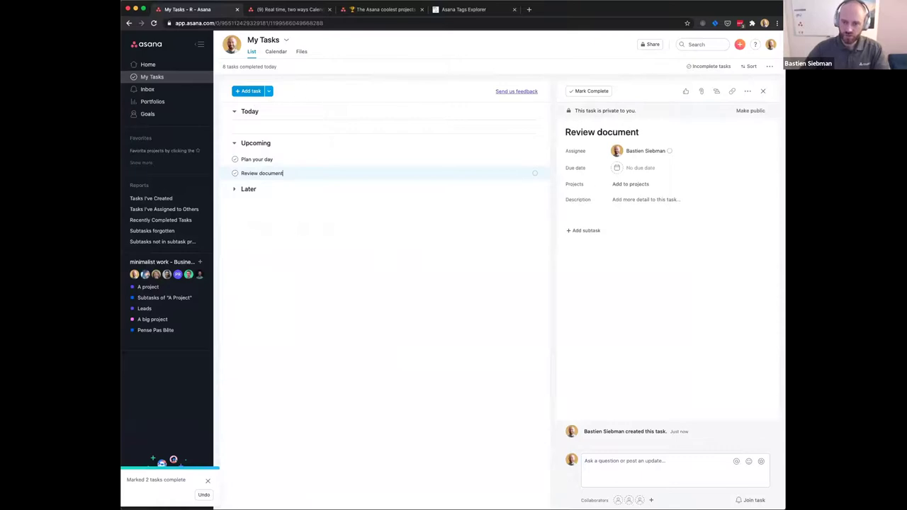
pyautogui.click(652, 209)
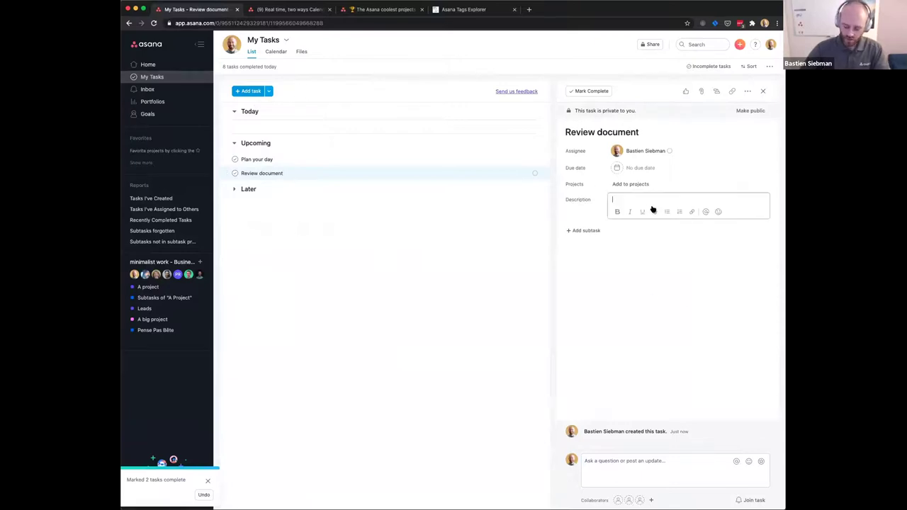
pyautogui.write('bla bla bla')
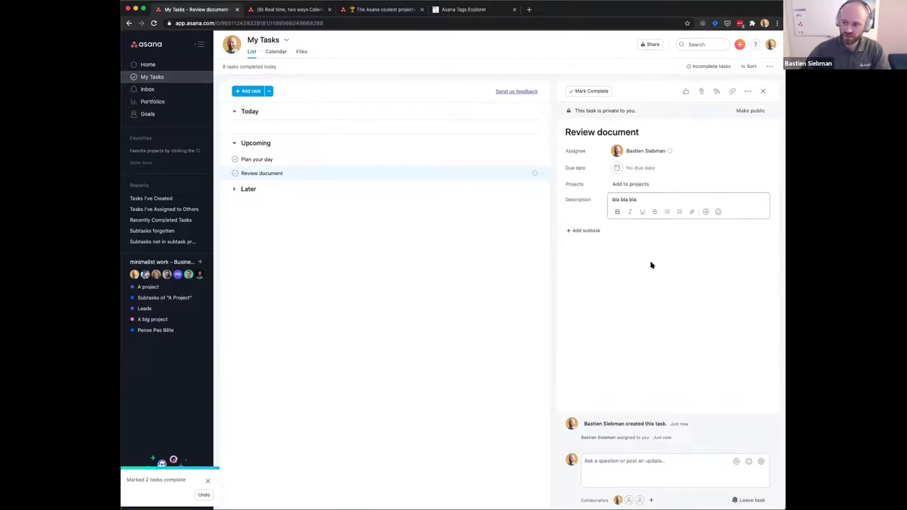
pyautogui.press('Escape')
# - Assign duplicates of the "Review document" task to two teammates
pyautogui.click(629, 150)
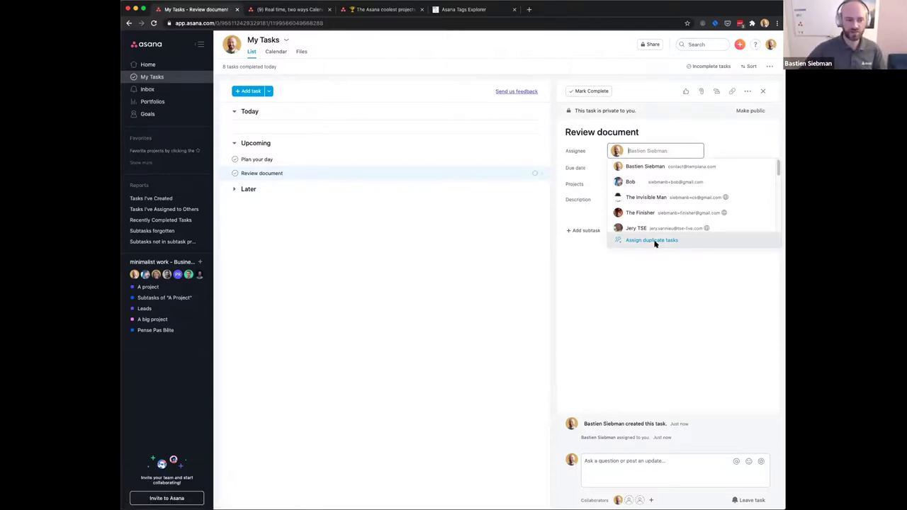
pyautogui.click(651, 241)
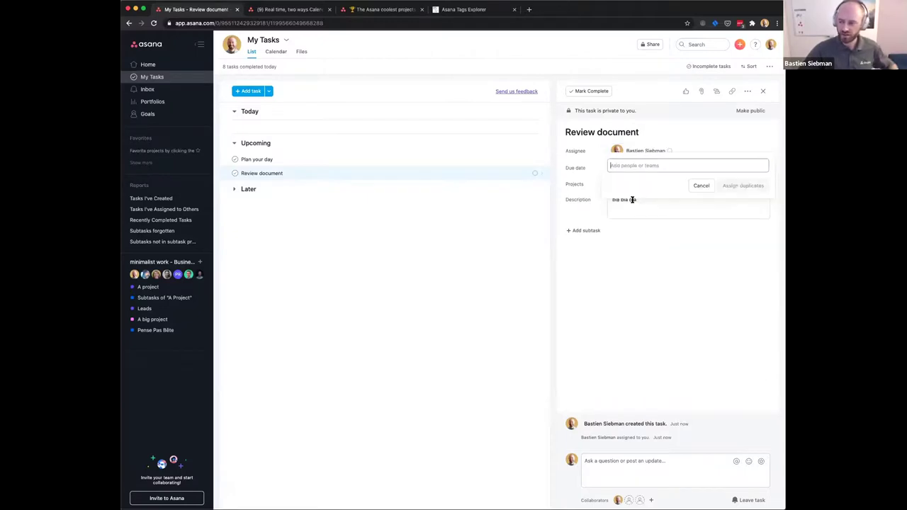
pyautogui.write('bob')
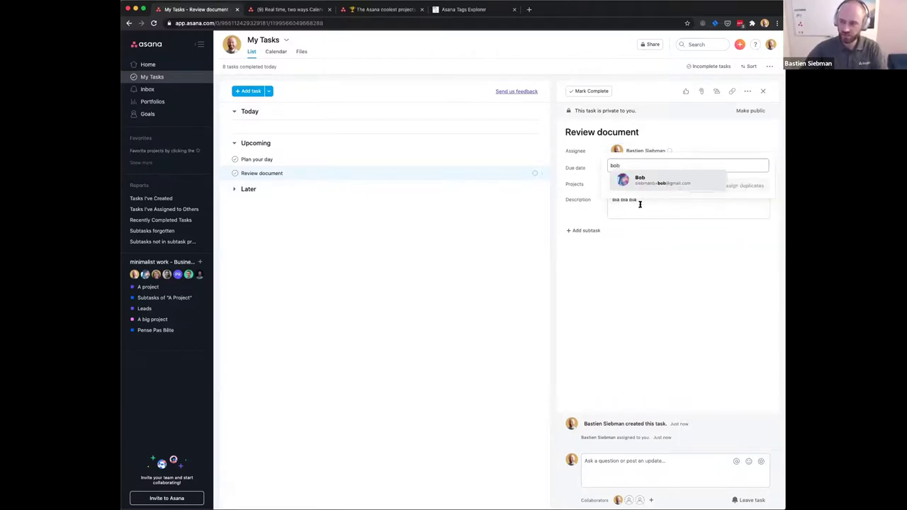
pyautogui.click(658, 184)
pyautogui.write('alic')
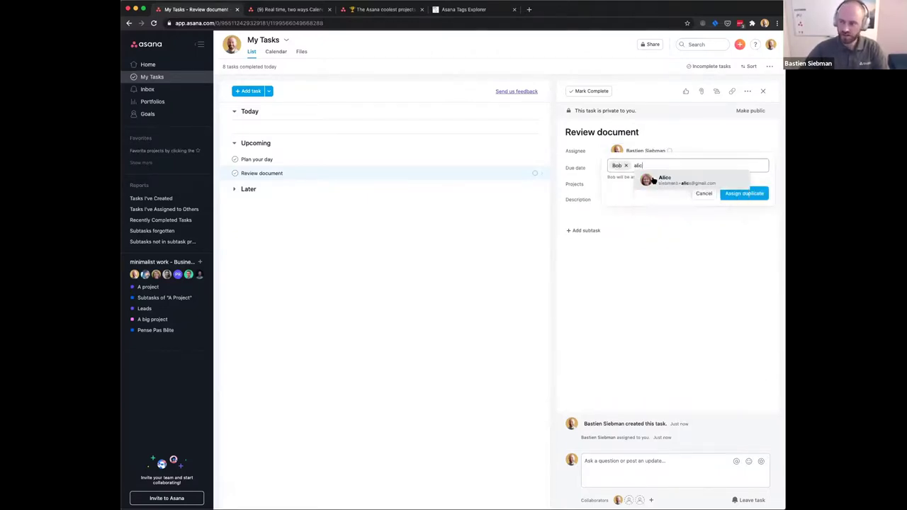
pyautogui.click(652, 178)
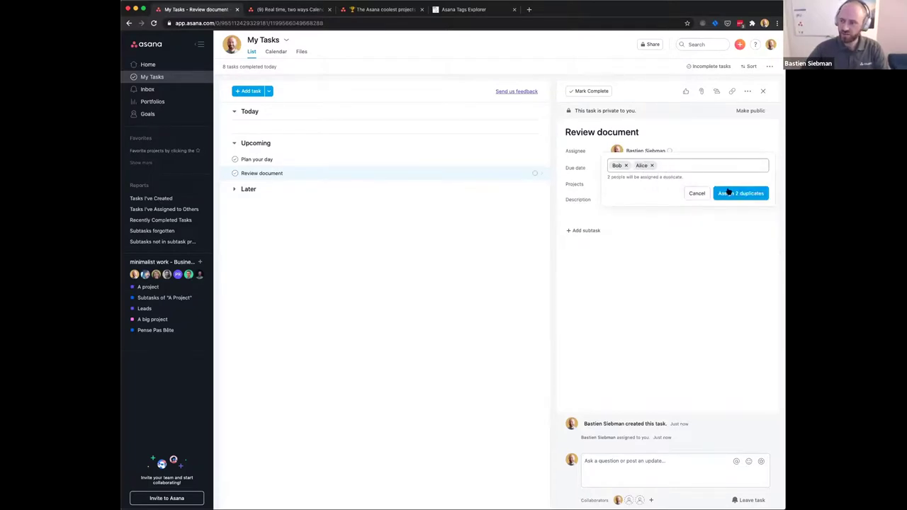
pyautogui.click(741, 194)
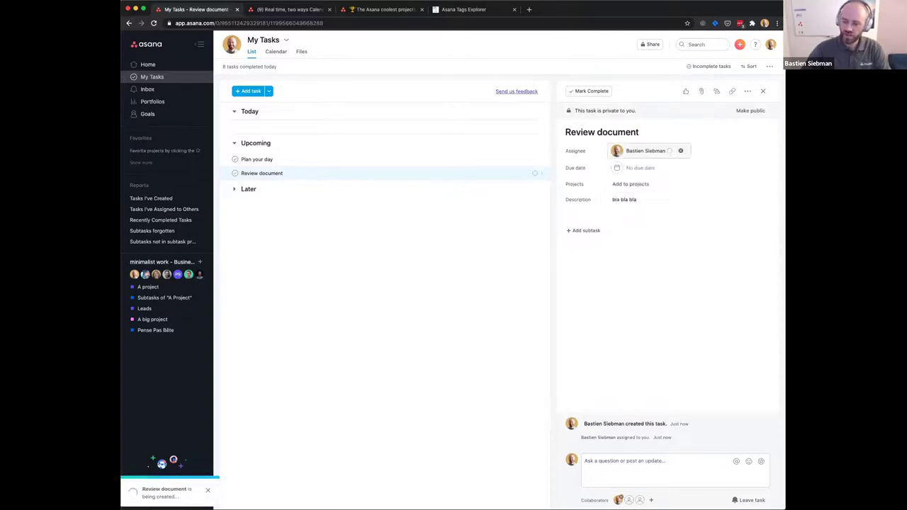
pyautogui.moveTo(620, 499)
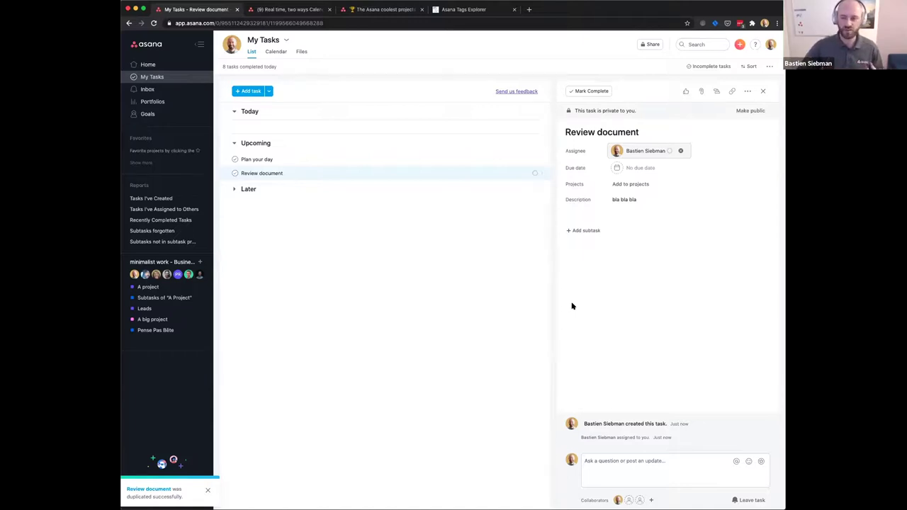
# - Search for all tasks named "Review document" and open the first duplicate in the results
pyautogui.tripleClick(589, 132)
pyautogui.hotkey('ctrl', 'c')
pyautogui.click(697, 44)
pyautogui.hotkey('ctrl', 'v')
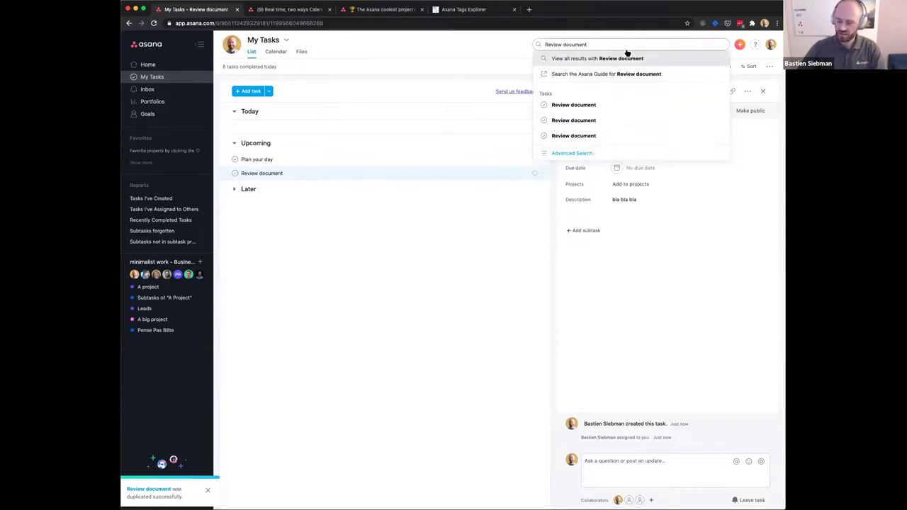
pyautogui.click(626, 55)
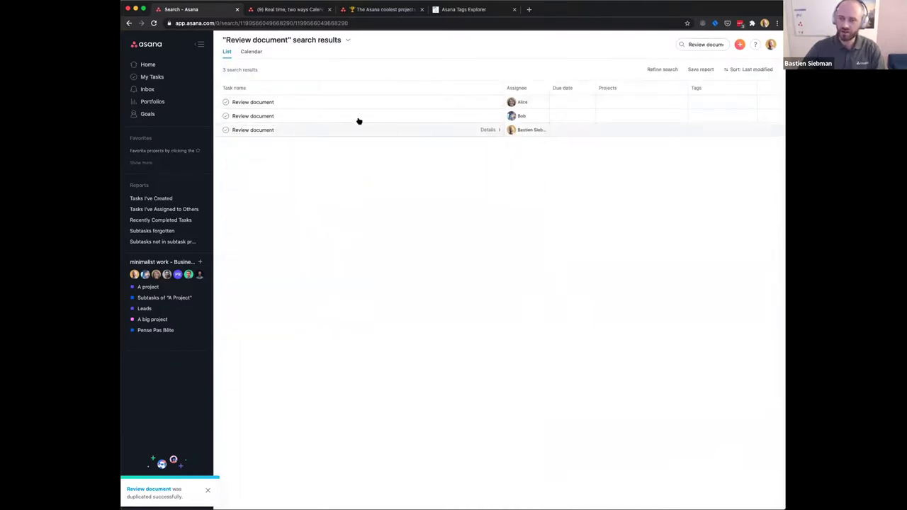
pyautogui.click(329, 102)
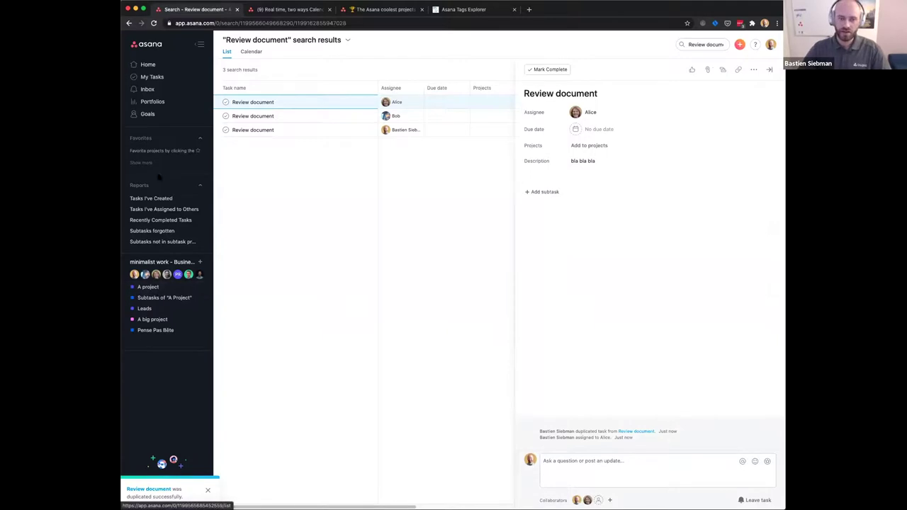
# - Return to the original "Review document" in My Tasks, add a blank subtask, and rename the task "Document"
pyautogui.click(152, 76)
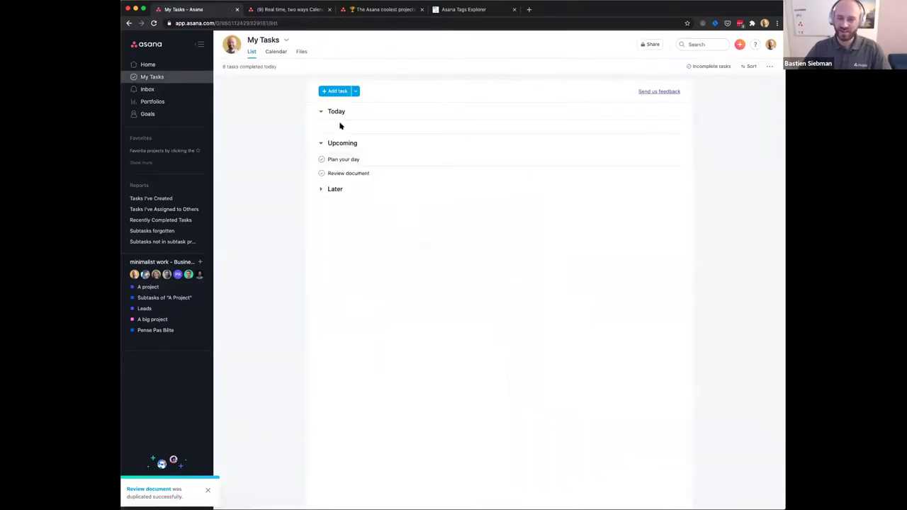
pyautogui.click(370, 172)
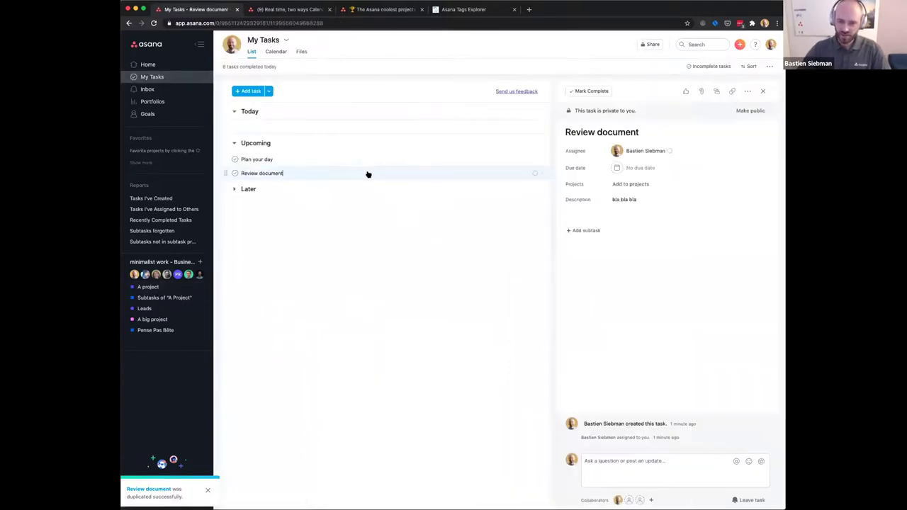
pyautogui.hotkey('Tab', 's')
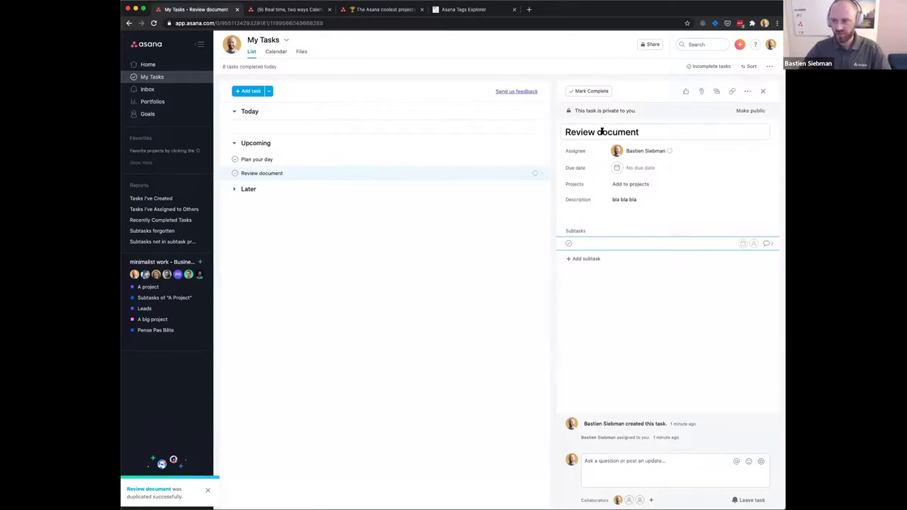
pyautogui.moveTo(600, 131); pyautogui.dragTo(548, 131)
pyautogui.write('D')
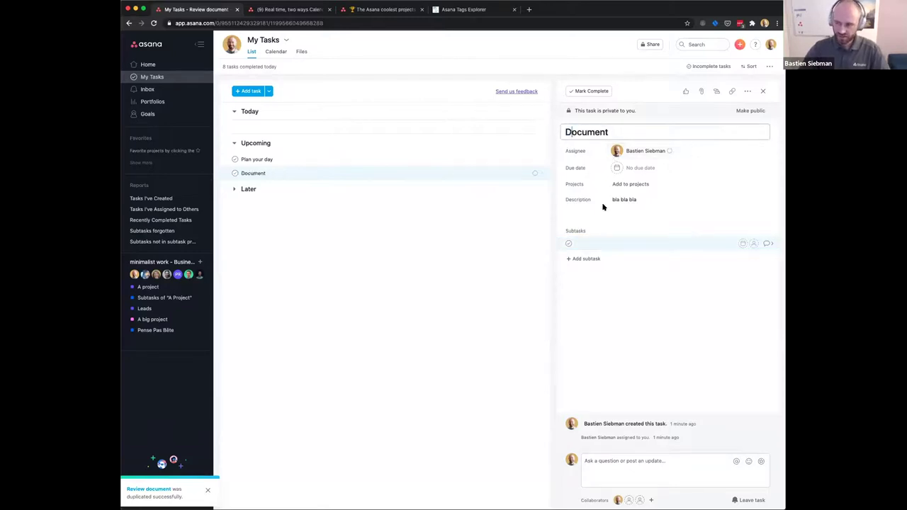
# - Give the Document task two subtasks, both named "Review"
pyautogui.click(589, 244)
pyautogui.write('Review')
pyautogui.press('Return')
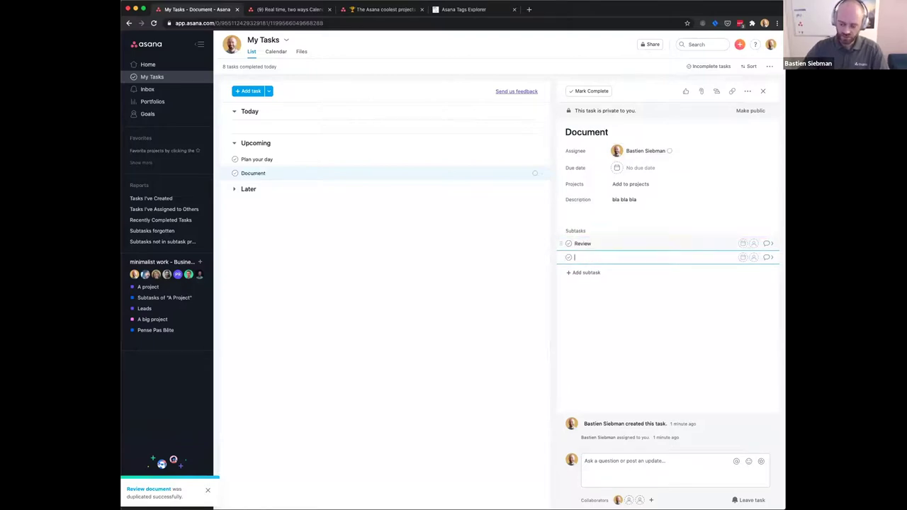
pyautogui.write('w')
# - Assign the two Review subtasks to two different teammates
pyautogui.click(753, 245)
pyautogui.write('bo')
pyautogui.press('Return')
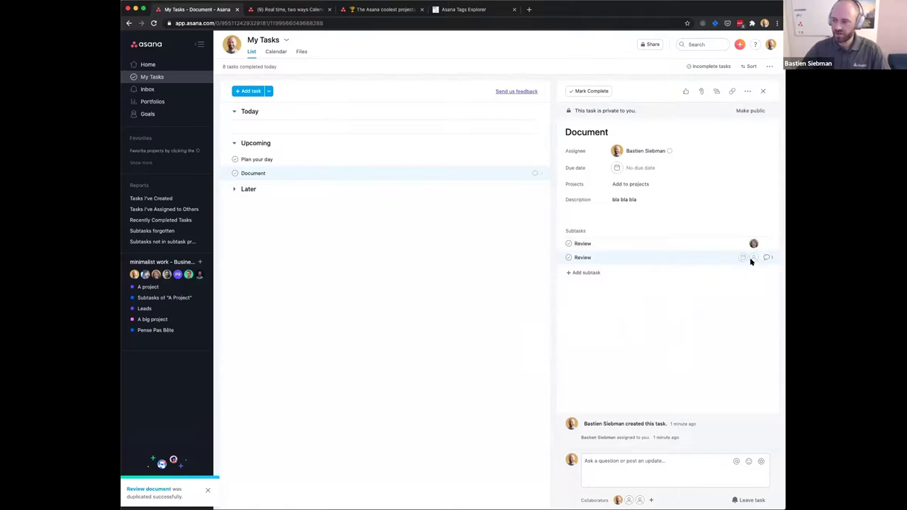
pyautogui.click(753, 258)
pyautogui.write('bob')
pyautogui.press('Return')
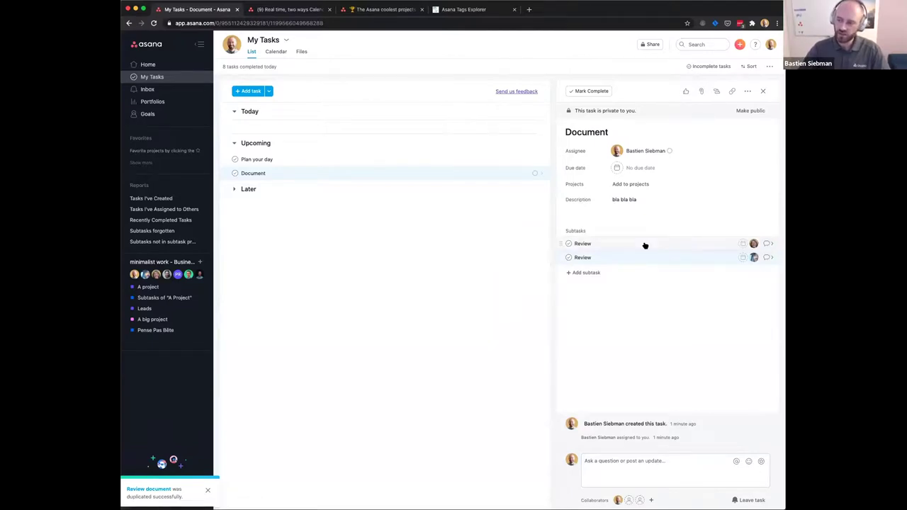
# - Draft a comment on the Document task reading "can you review that doc?"
pyautogui.click(608, 464)
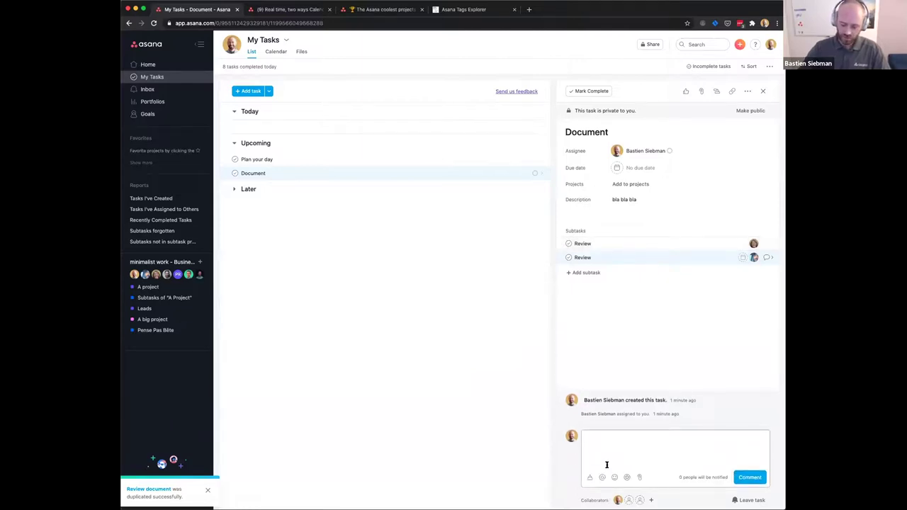
pyautogui.write('canyou review')
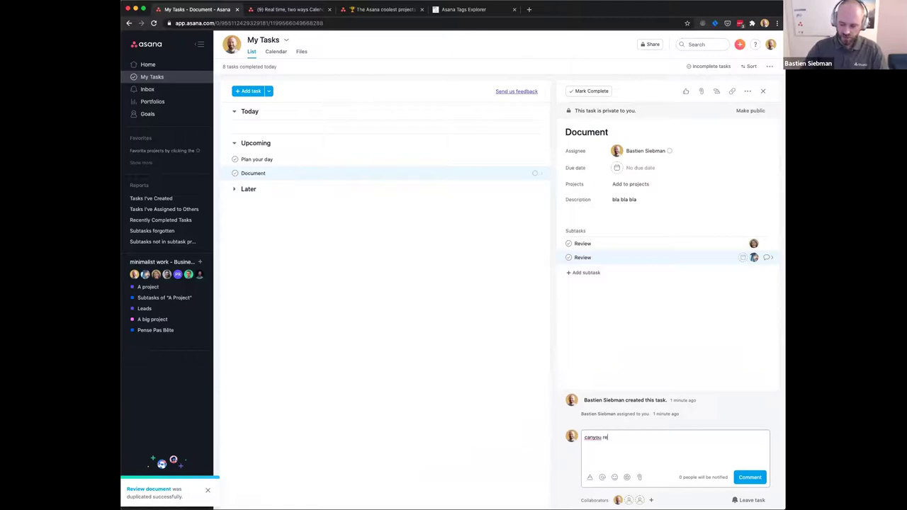
pyautogui.click(593, 438)
pyautogui.click(622, 437)
pyautogui.write('this doc?')
pyautogui.click(631, 438)
pyautogui.press('BackSpace')
pyautogui.press('BackSpace')
pyautogui.write('at')
# - Extend the comment draft with "Create a task for yourself if you need to."
pyautogui.write(' C')
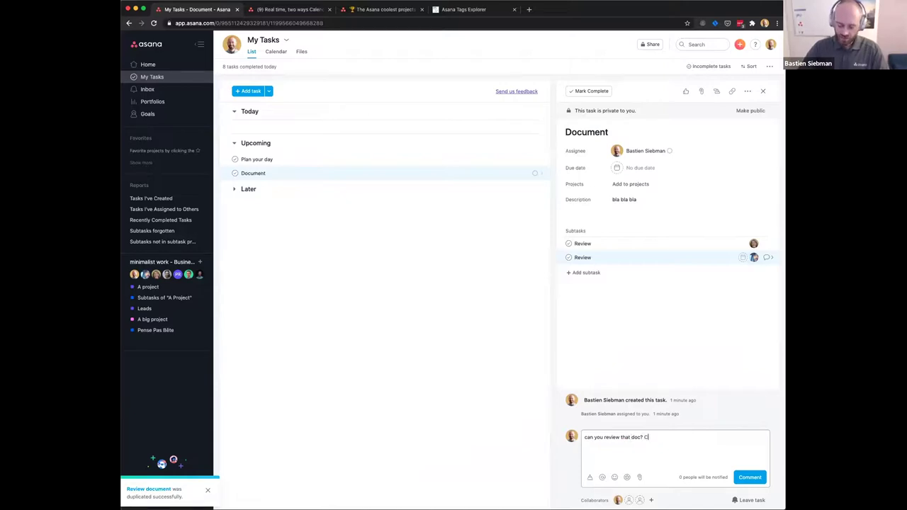
pyautogui.write('reate a task for yours')
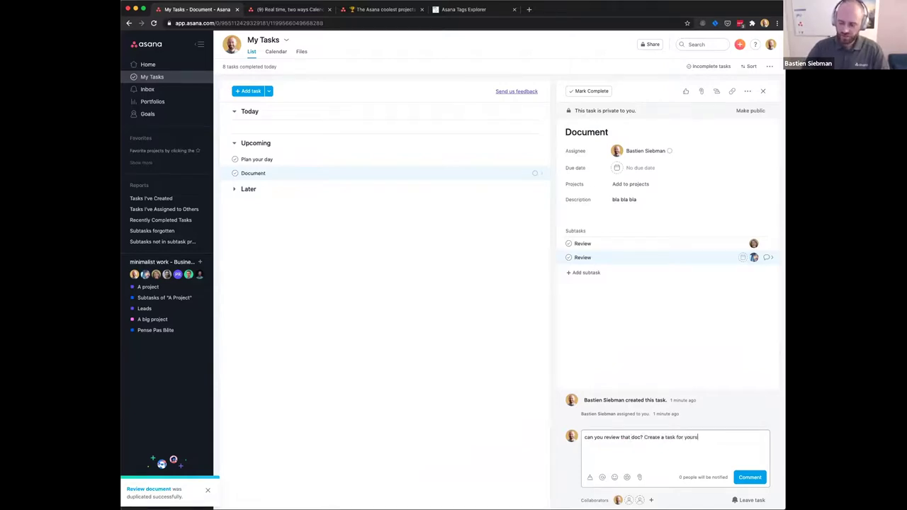
pyautogui.write('elf if you need ')
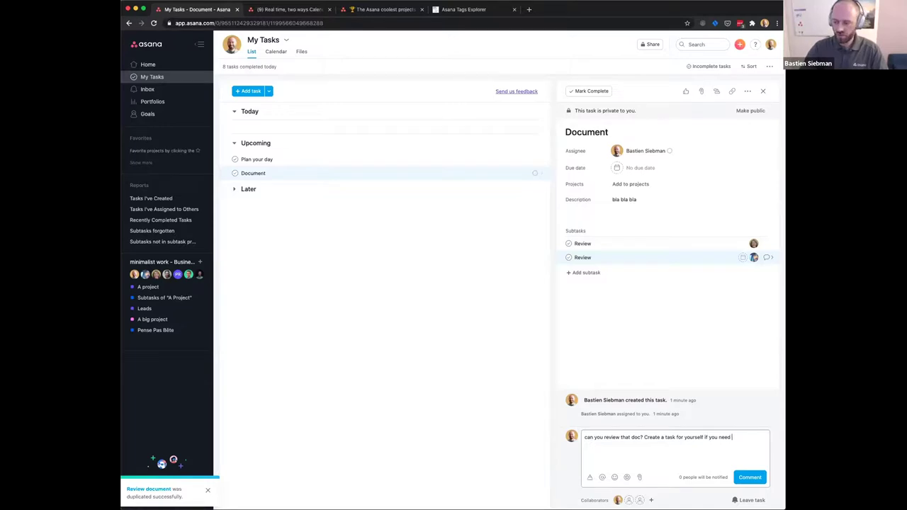
pyautogui.write('to?')
pyautogui.press('BackSpace')
pyautogui.write('.')
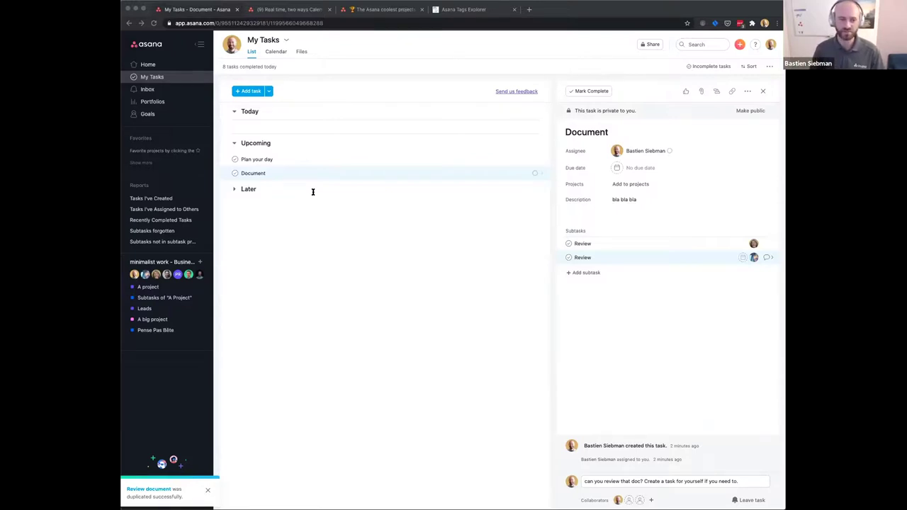
# - Switch to the Asana coolest projects Award forum page, close the enlarged Weekly Meeting image, and view the first-place entry
pyautogui.press('super+Tab')
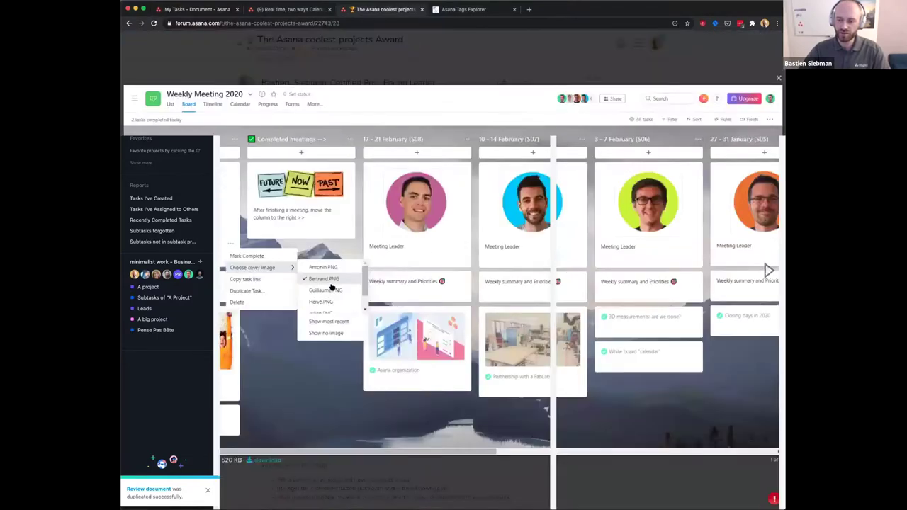
pyautogui.press('Escape')
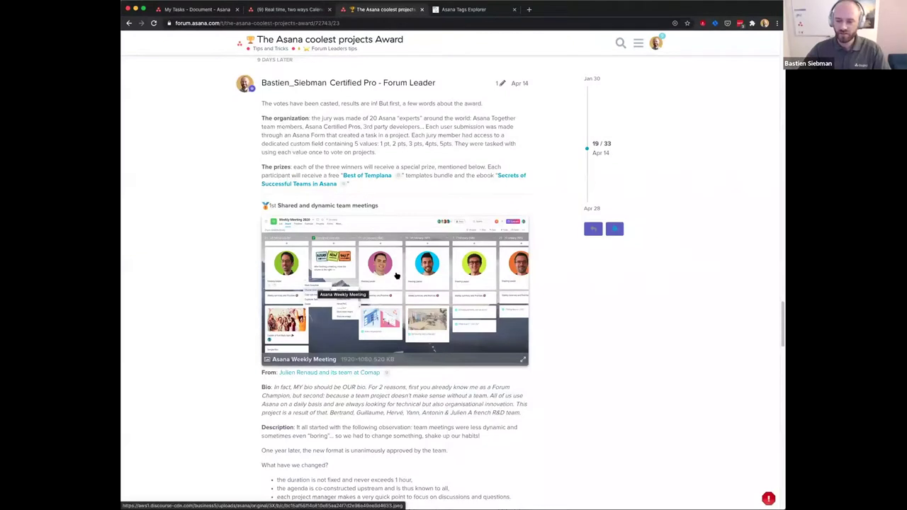
pyautogui.scroll(-1, 237, 286)
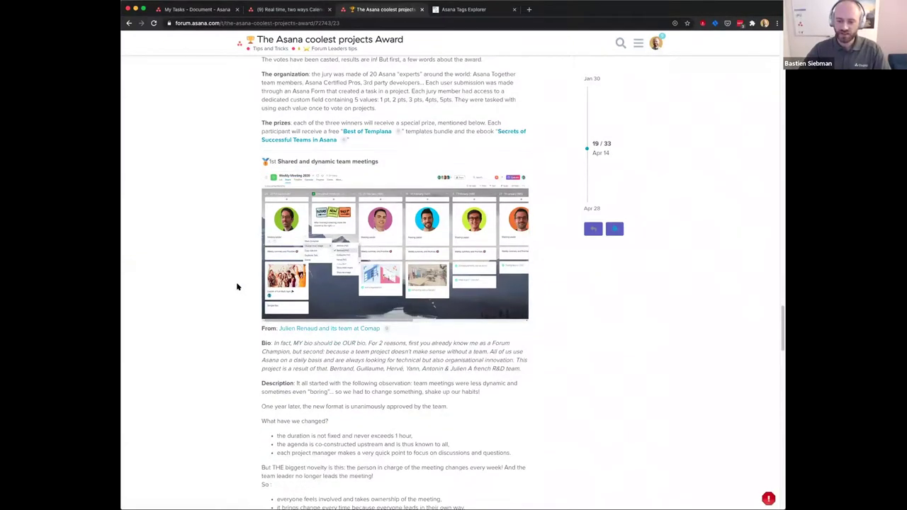
# - Read the bio, description and table-mode explanation of the first-place Shared and dynamic team meetings entry
pyautogui.scroll(-1, 238, 286)
pyautogui.scroll(-1, 237, 286)
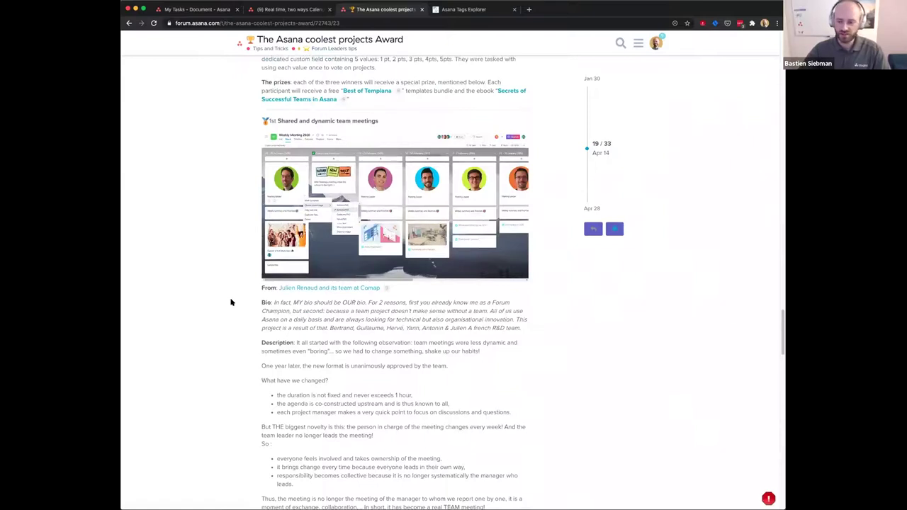
pyautogui.scroll(-1, 233, 303)
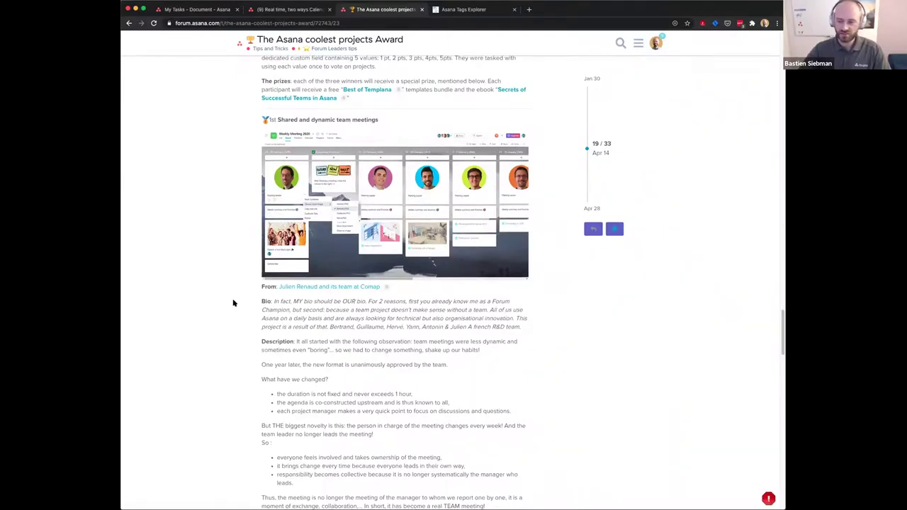
pyautogui.scroll(-3, 233, 304)
pyautogui.scroll(-2, 233, 304)
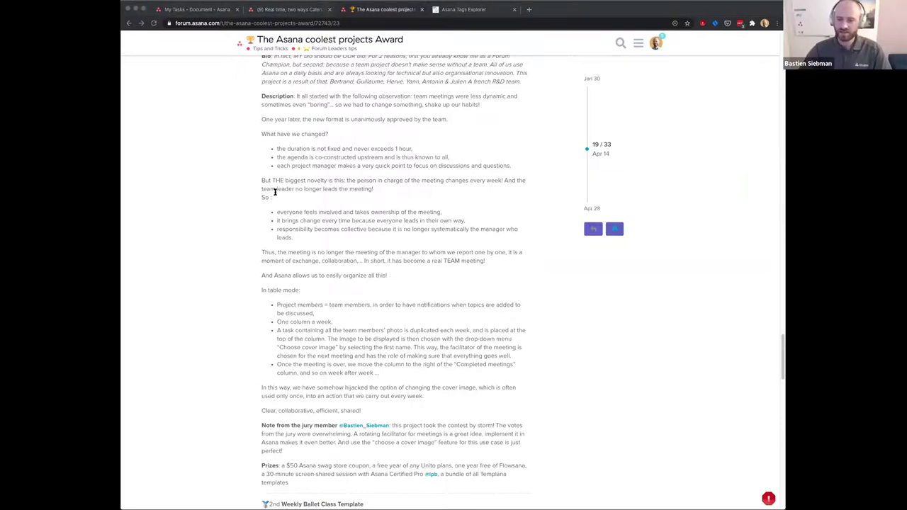
pyautogui.click(312, 194)
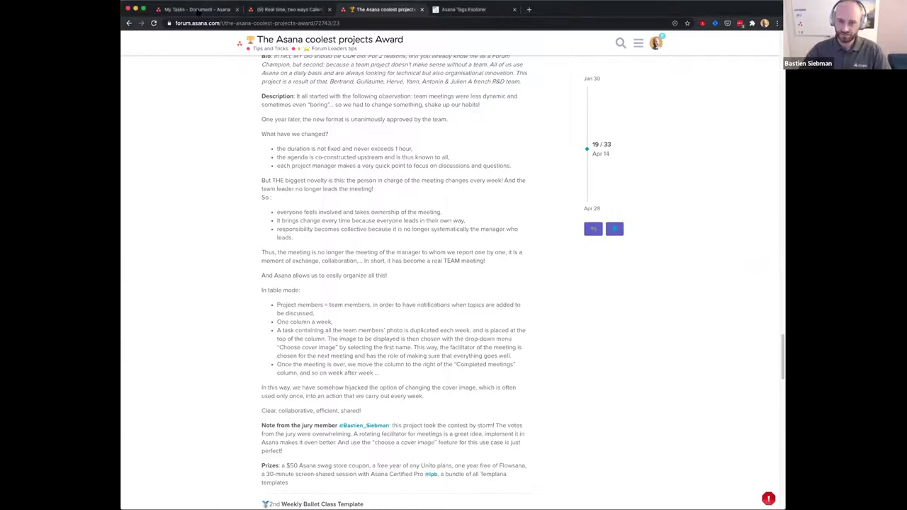
# - Return to My Tasks and add a task named "Task auto promotion" in the Today section
pyautogui.click(197, 9)
pyautogui.write('Task a')
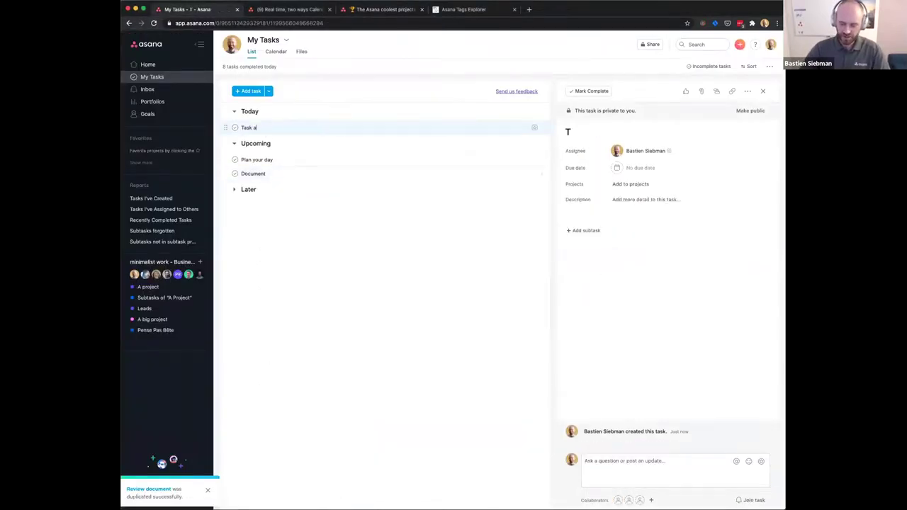
pyautogui.write('uto promotion')
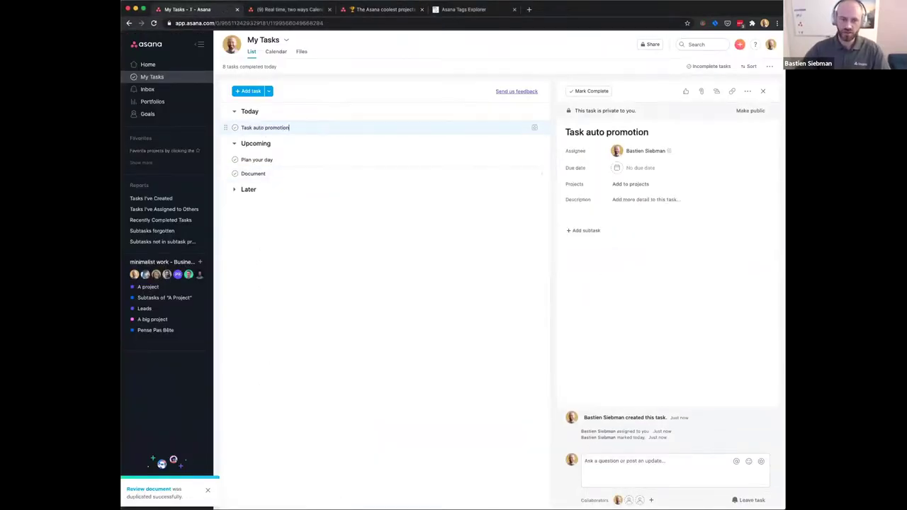
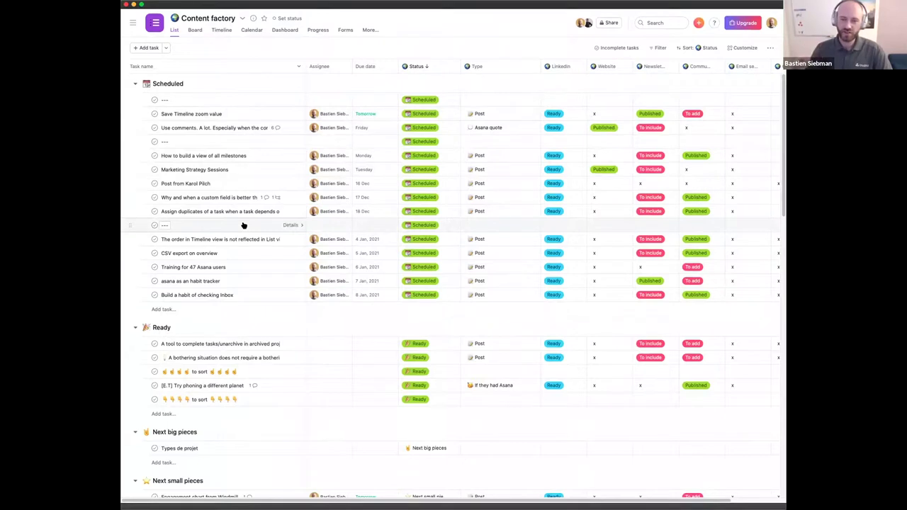
# - In the Content factory project, complete the first "---" task under Scheduled and review the Status and Type options of Save Timeline zoom value
pyautogui.click(153, 100)
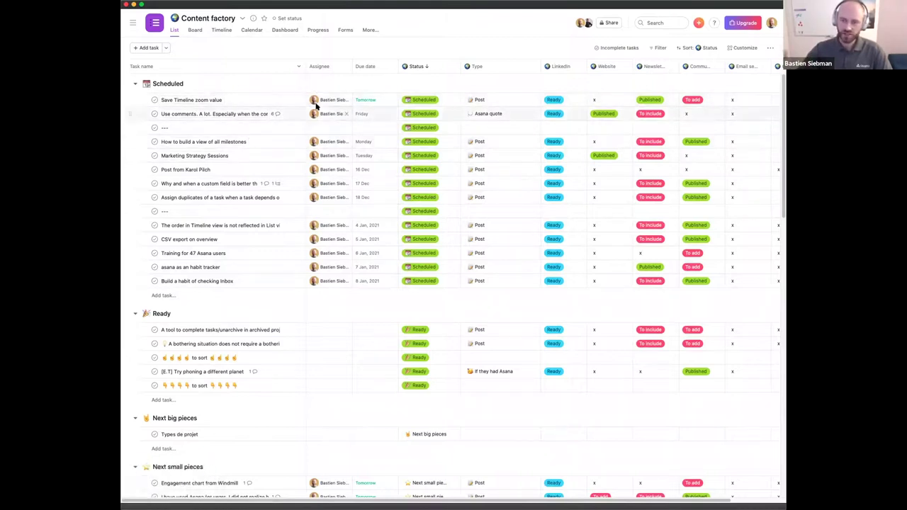
pyautogui.click(439, 100)
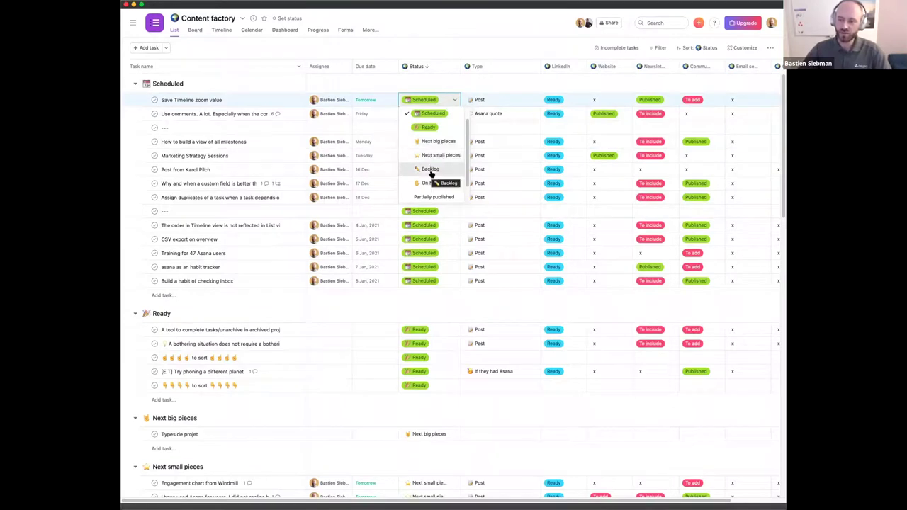
pyautogui.click(489, 100)
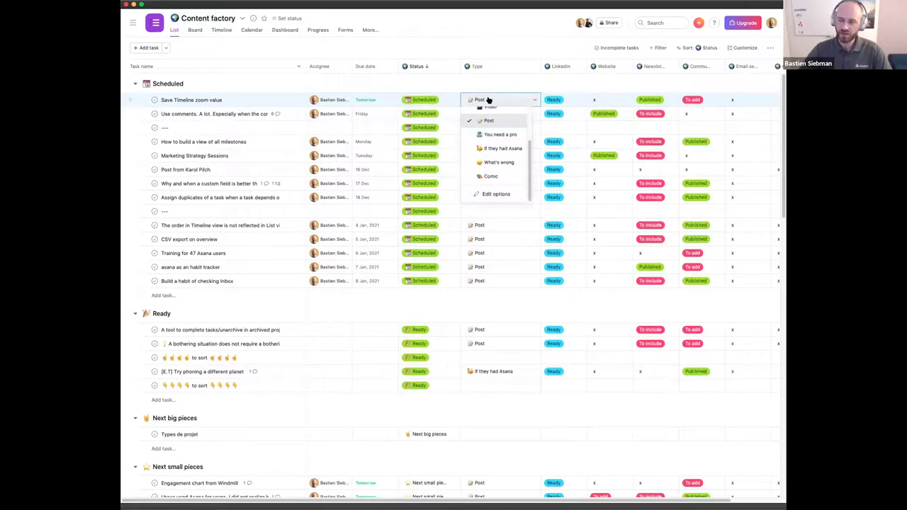
pyautogui.scroll(1, 494, 138)
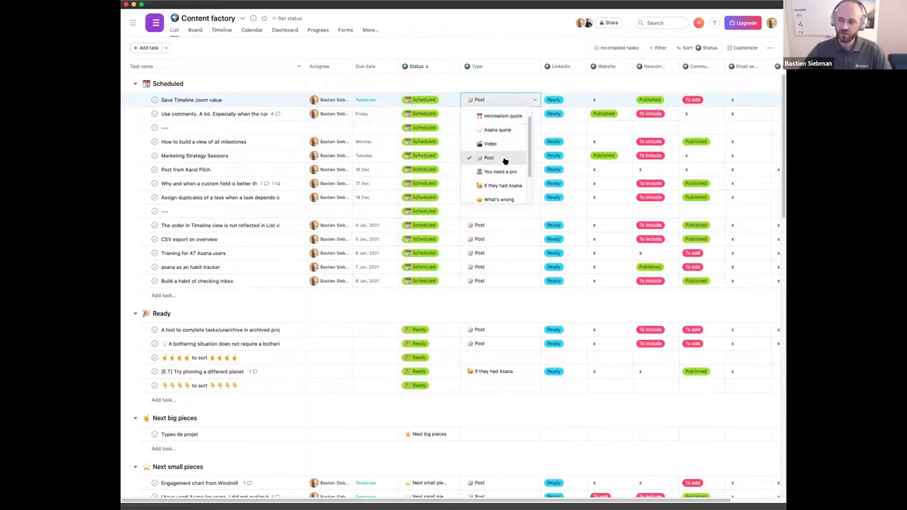
pyautogui.scroll(-1, 501, 157)
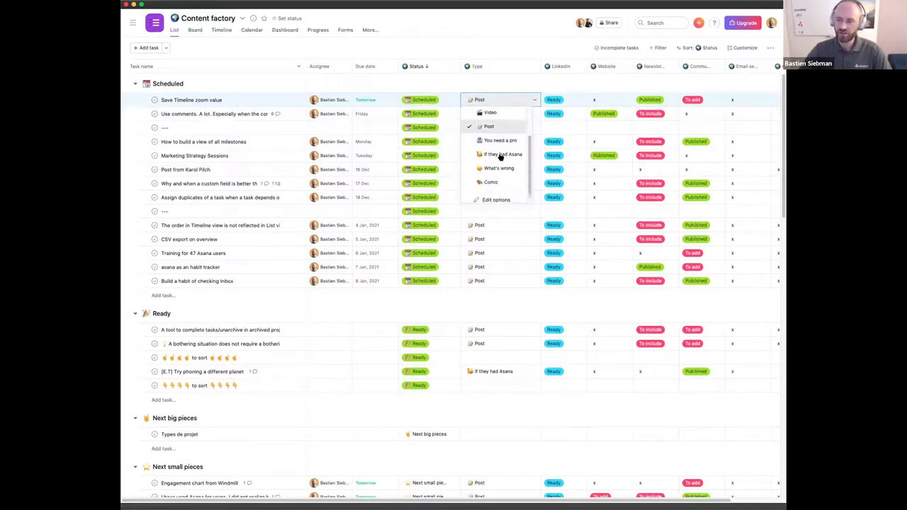
pyautogui.scroll(-1, 495, 171)
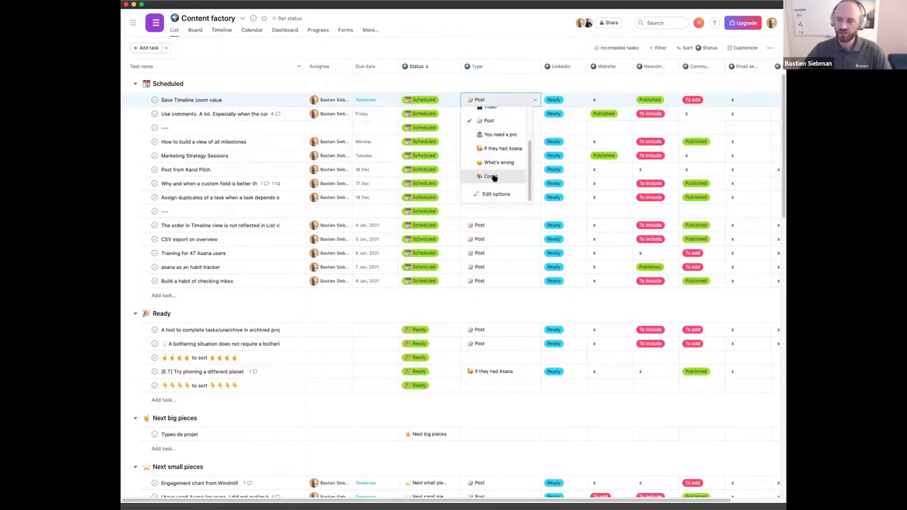
pyautogui.click(507, 81)
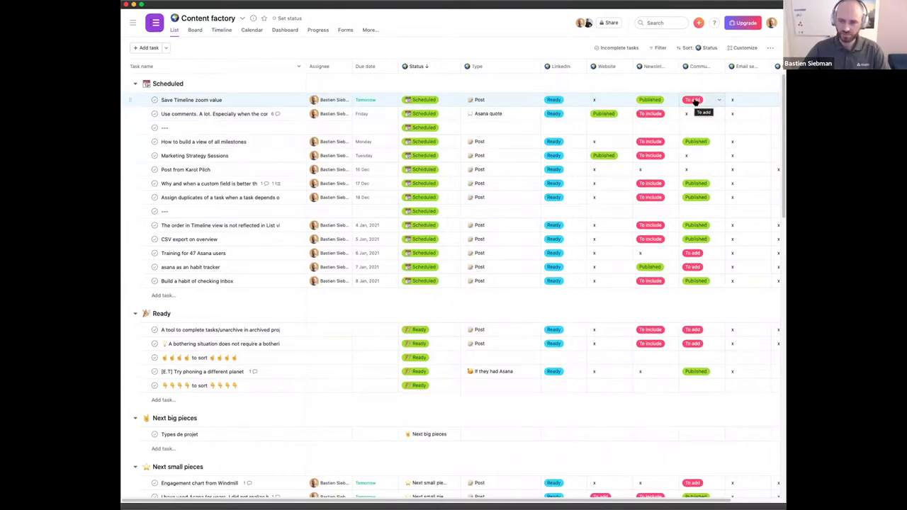
# - Examine the For community, For website and For newsletter saved reports one after another
pyautogui.click(132, 23)
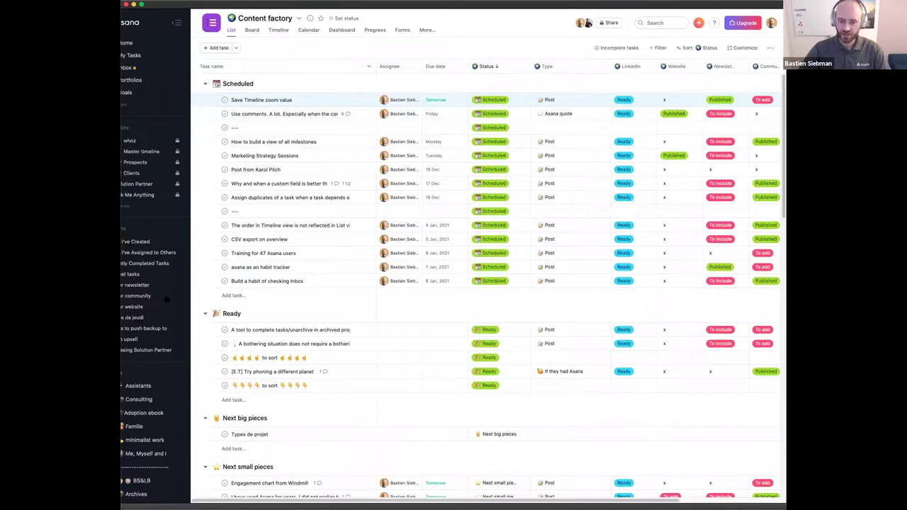
pyautogui.click(146, 297)
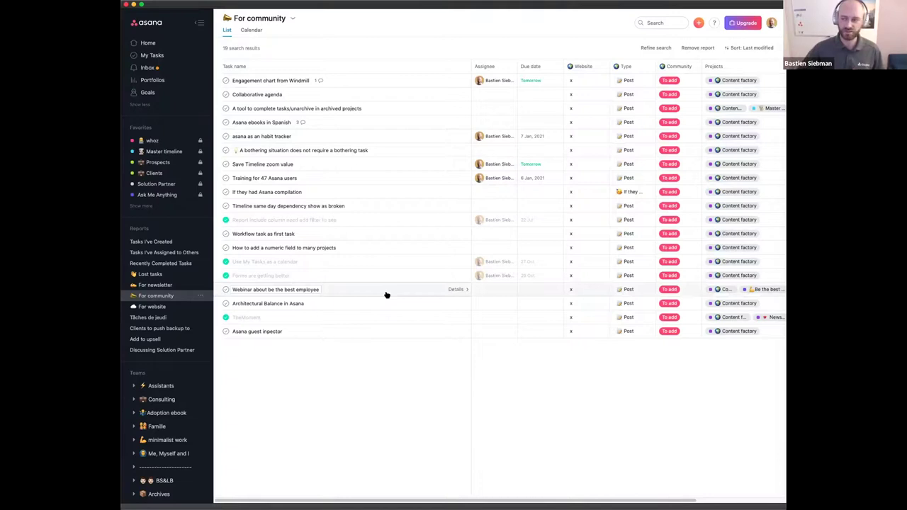
pyautogui.click(163, 307)
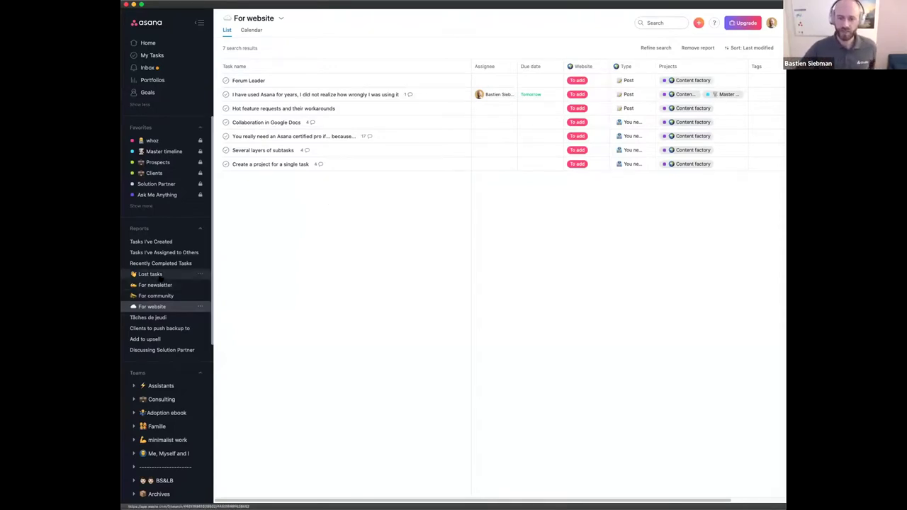
pyautogui.click(156, 287)
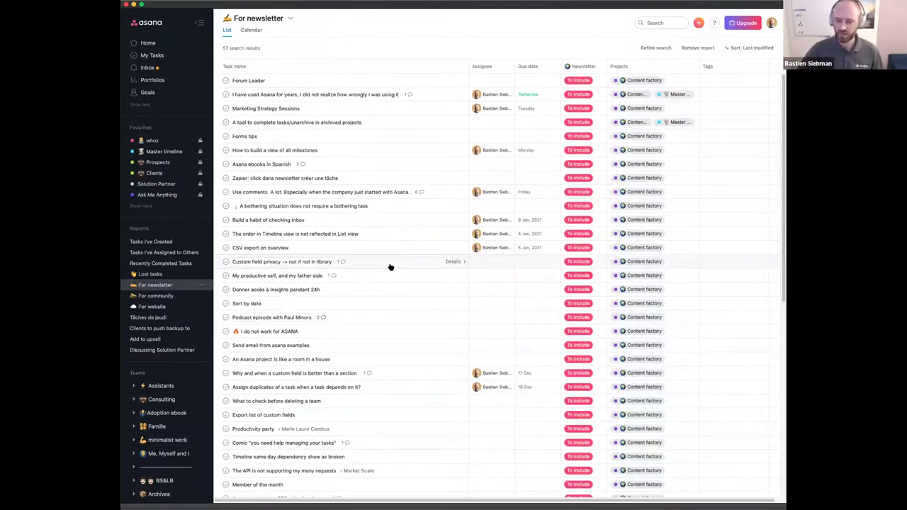
pyautogui.scroll(-5, 389, 267)
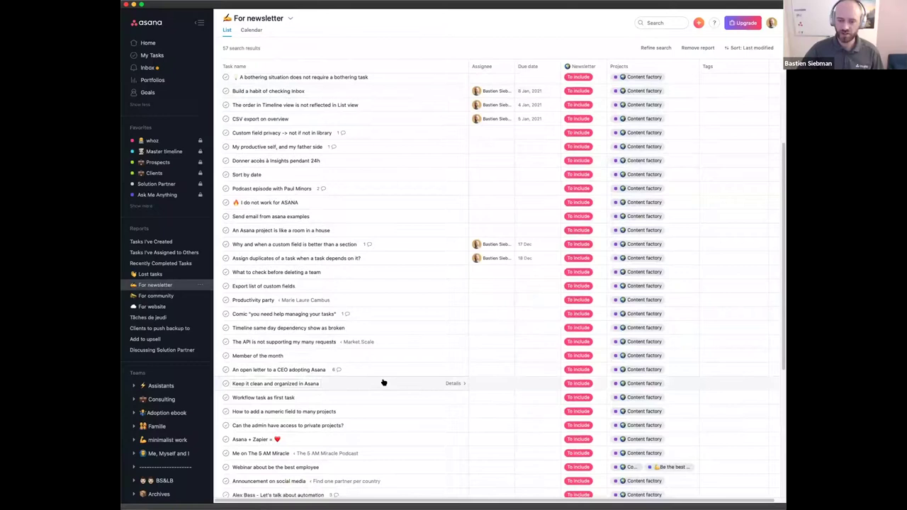
pyautogui.scroll(5, 383, 383)
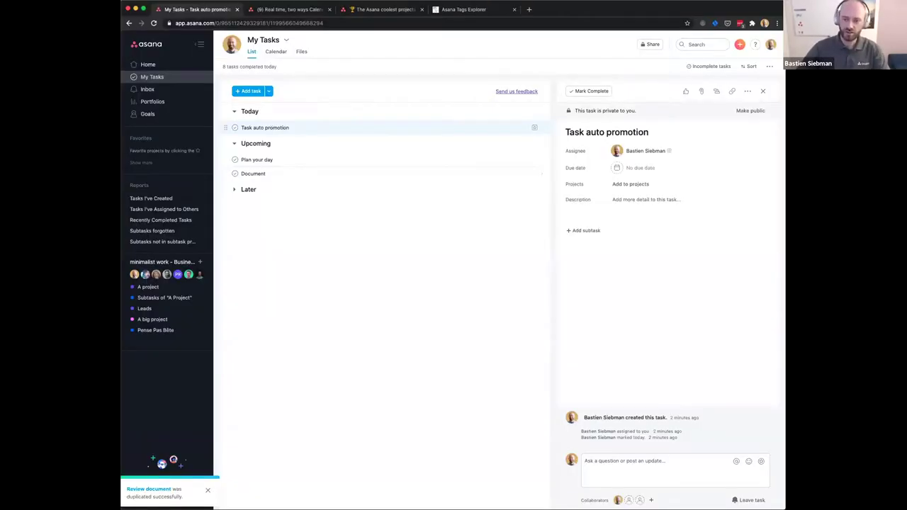
# - Back in My Tasks, add the tasks "Custom field" and "Multi-homing" below Task auto promotion
pyautogui.press('Return')
pyautogui.write('Custom field')
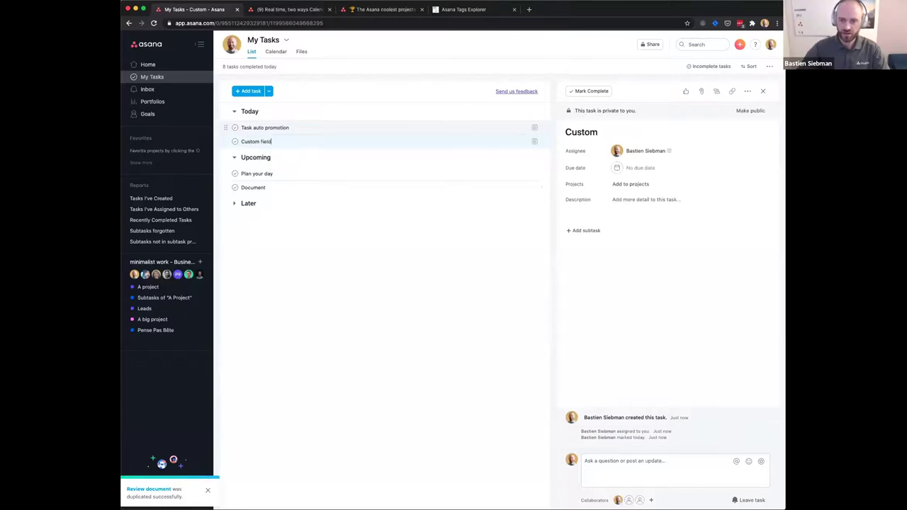
pyautogui.press('Return')
pyautogui.write('Multi-homing')
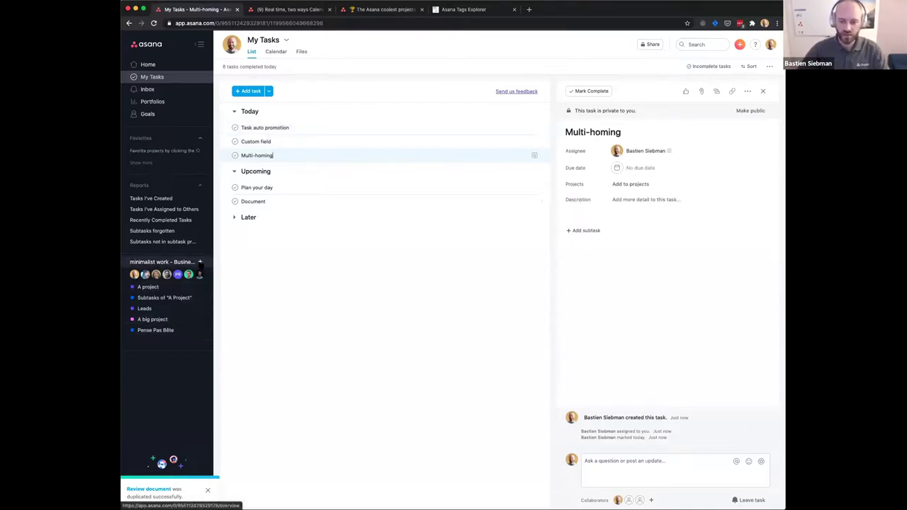
# - Create a blank list-view project named "Clients" in the minimalist work team
pyautogui.click(199, 262)
pyautogui.click(215, 314)
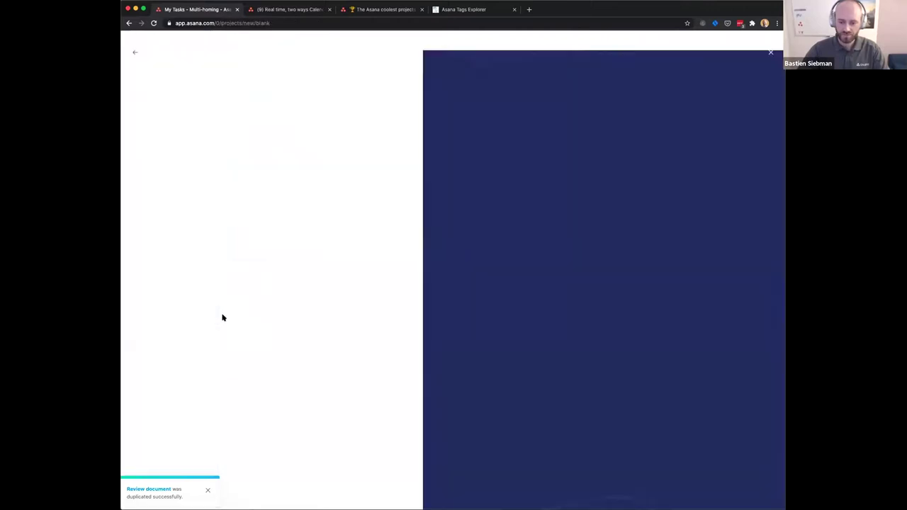
pyautogui.write('Clients')
pyautogui.click(260, 375)
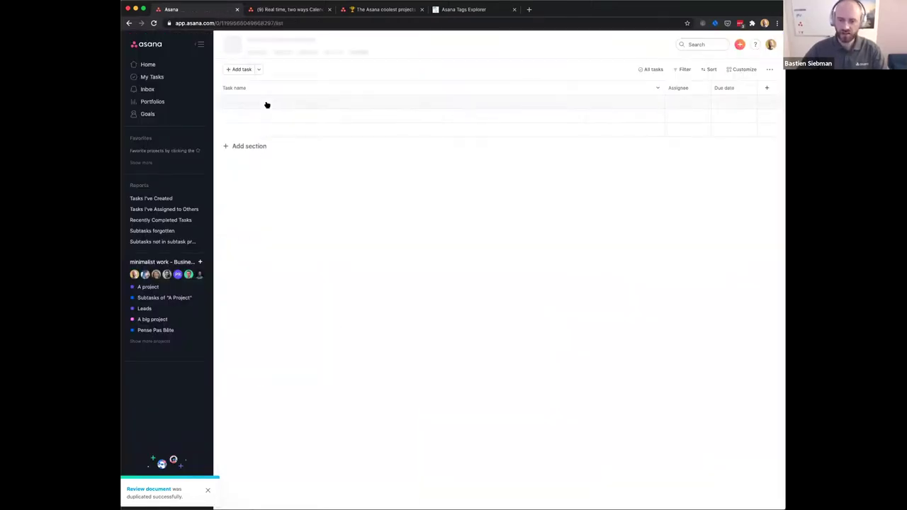
# - Add three tasks named "Nike", "Space X" and "Tesla" to the Clients project
pyautogui.write('Nike')
pyautogui.press('Return')
pyautogui.write('Space X')
pyautogui.press('Return')
pyautogui.write('Tas')
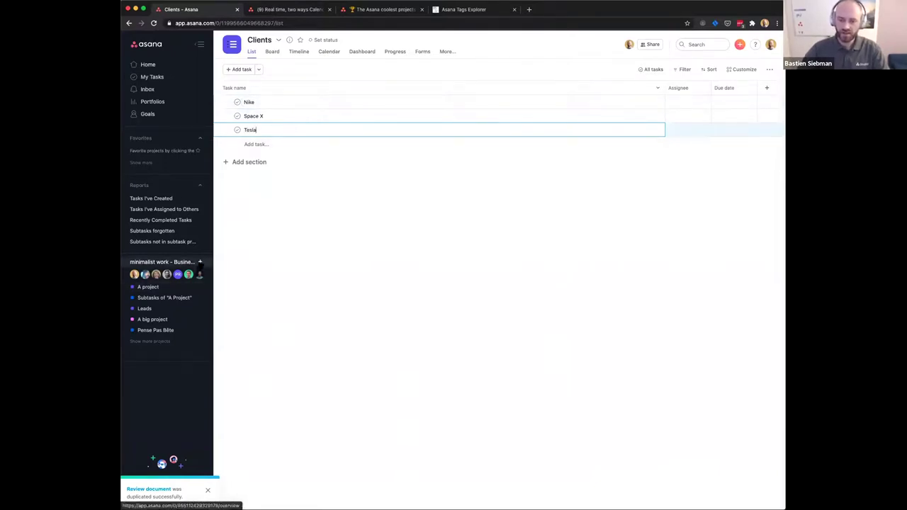
# - Create another blank list-view project named "Tesla" in the same team
pyautogui.click(200, 261)
pyautogui.click(227, 317)
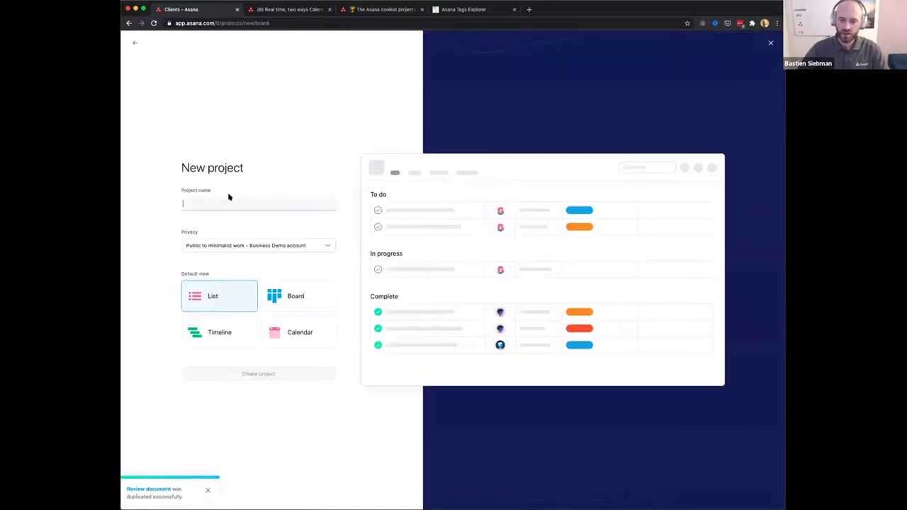
pyautogui.write('Tesla')
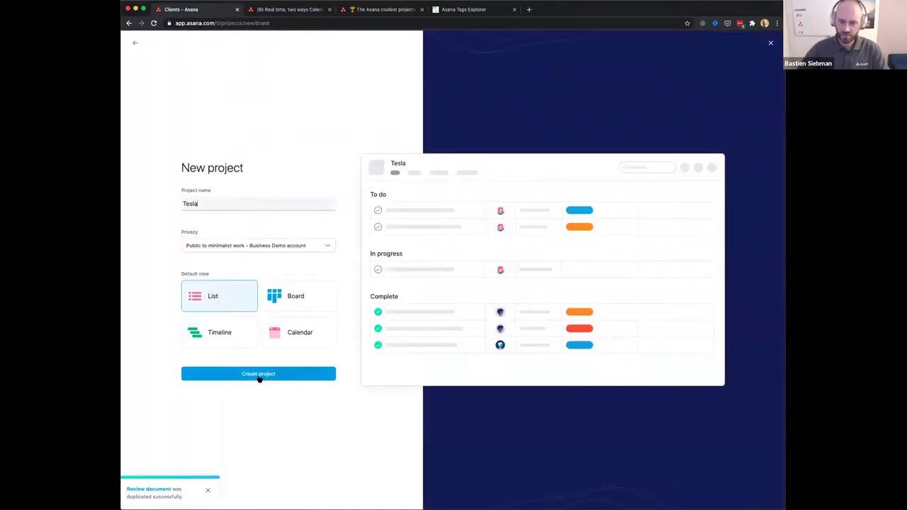
pyautogui.click(259, 375)
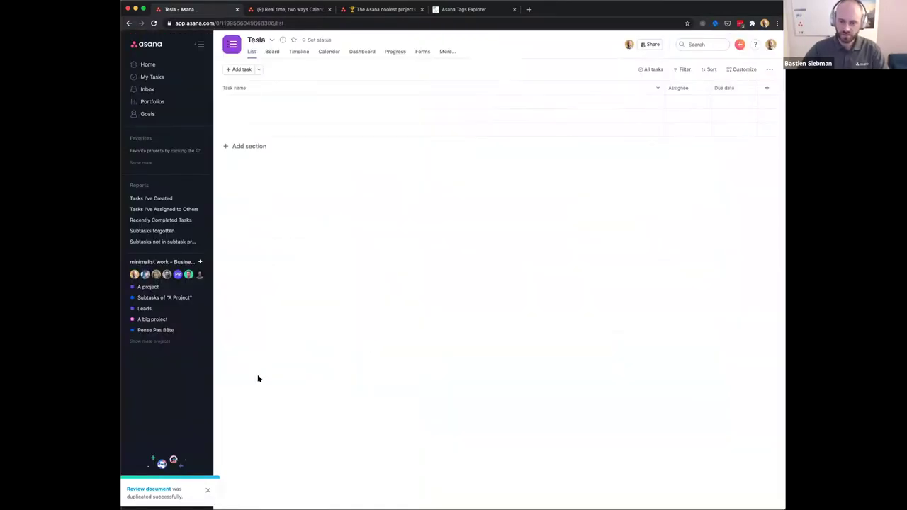
# - Return to the Clients project and also add its Tesla task to the Tesla project
pyautogui.click(163, 342)
pyautogui.click(146, 341)
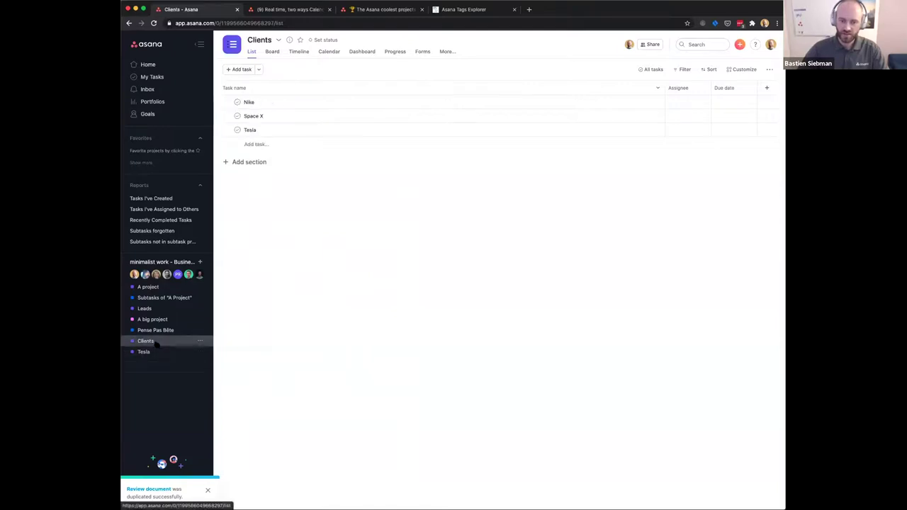
pyautogui.click(275, 130)
pyautogui.press('Tab')
pyautogui.write('ptes')
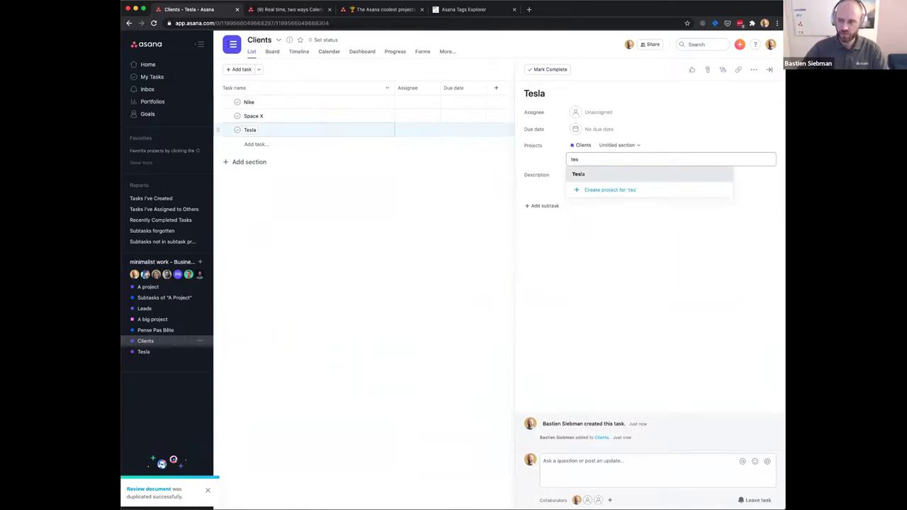
pyautogui.press('Return')
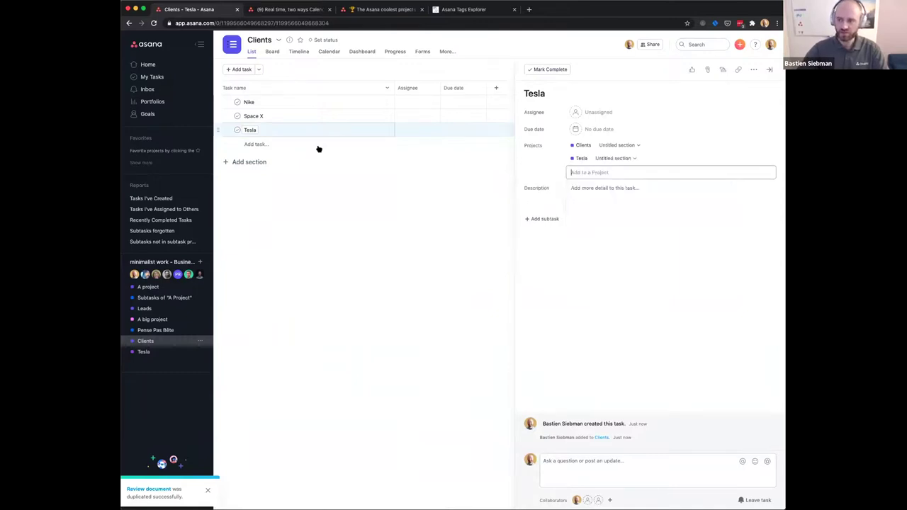
# - Go to the Tesla project from the task and add the sections "Sessions" and "Billing"
pyautogui.click(578, 159)
pyautogui.click(769, 69)
pyautogui.click(257, 104)
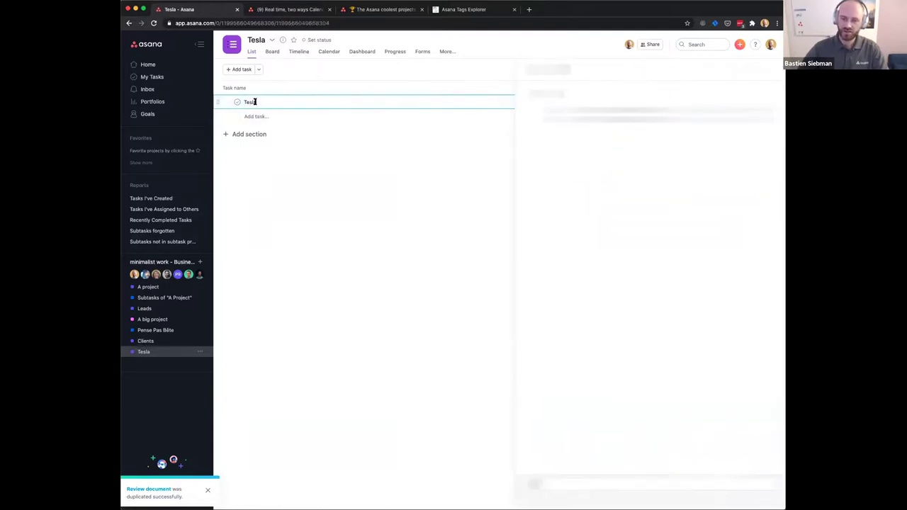
pyautogui.click(249, 134)
pyautogui.write('Sessions')
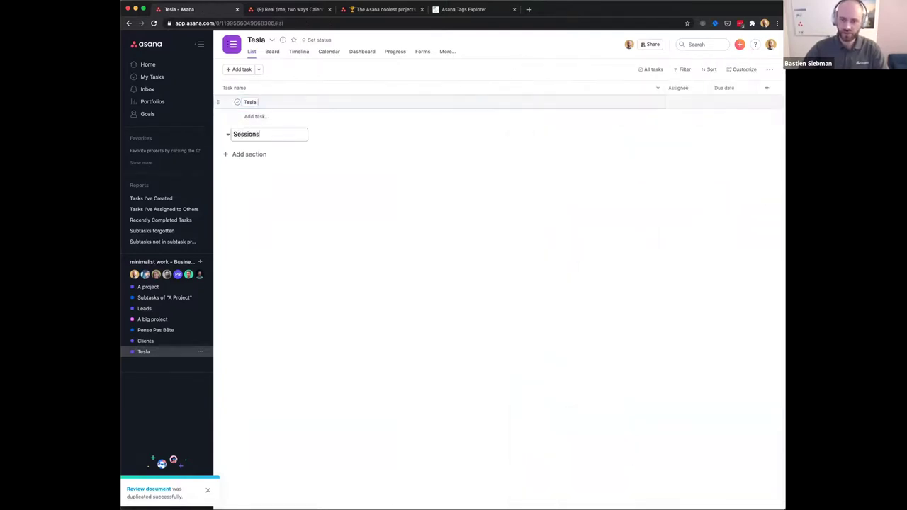
pyautogui.press('Return')
pyautogui.write('Billing')
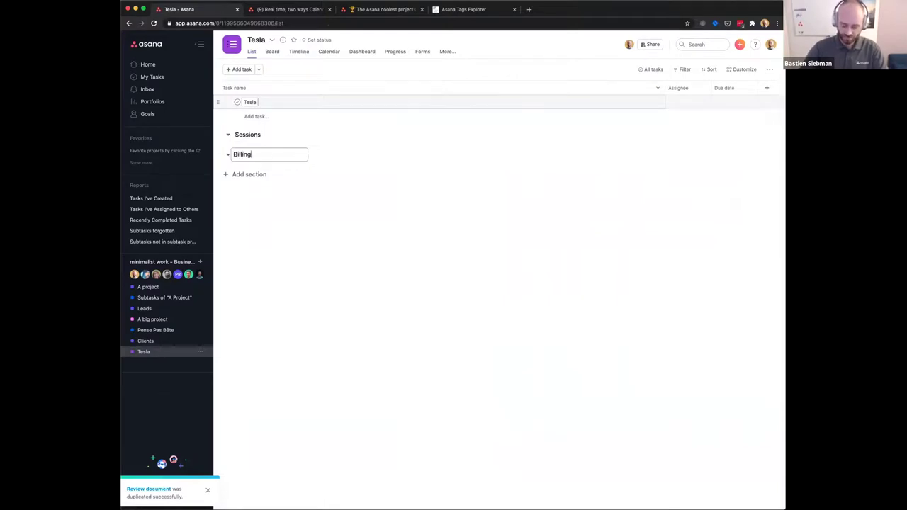
pyautogui.press('Return')
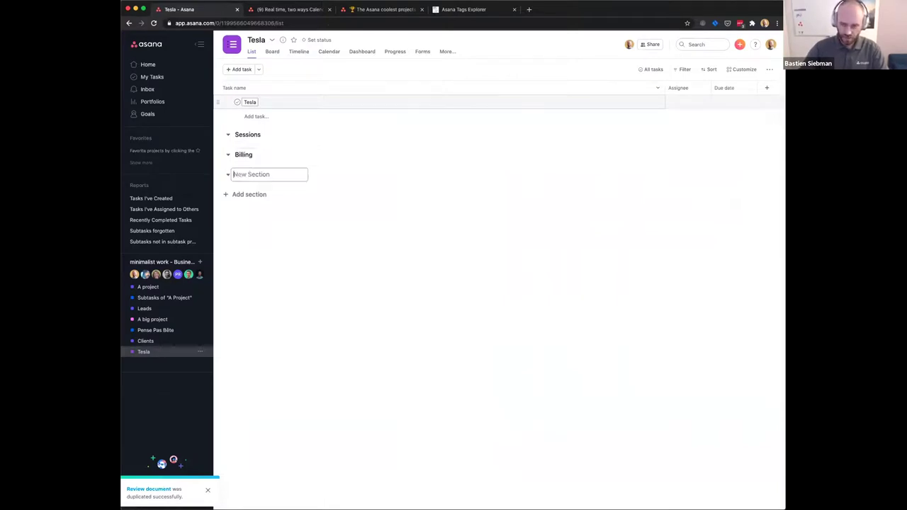
# - Add the section "Topics to discuss next time" and create the task "💸Invoice #1" under the Billing section
pyautogui.write('Topics ')
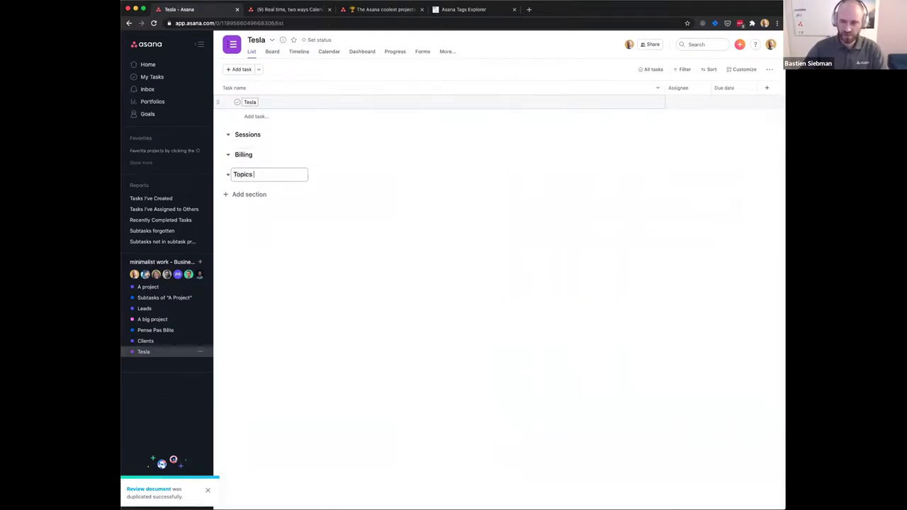
pyautogui.write('to discuss next time')
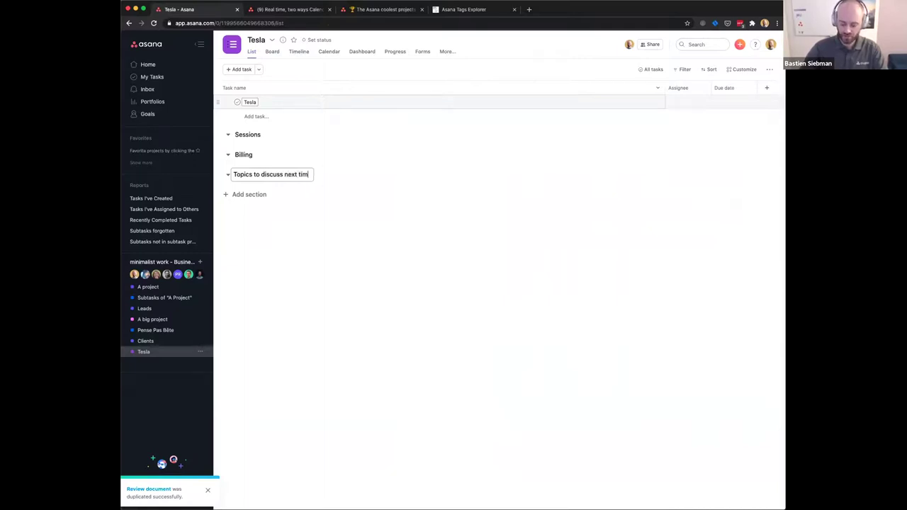
pyautogui.click(242, 153)
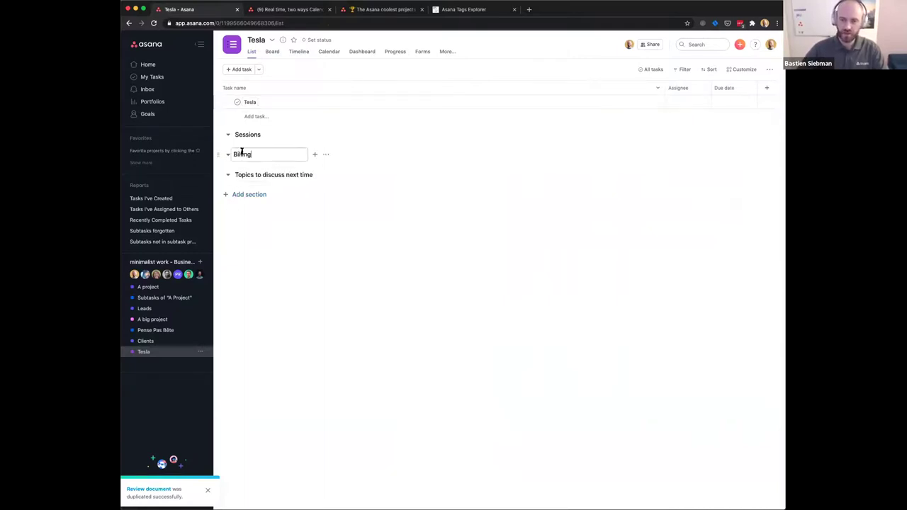
pyautogui.press('Return')
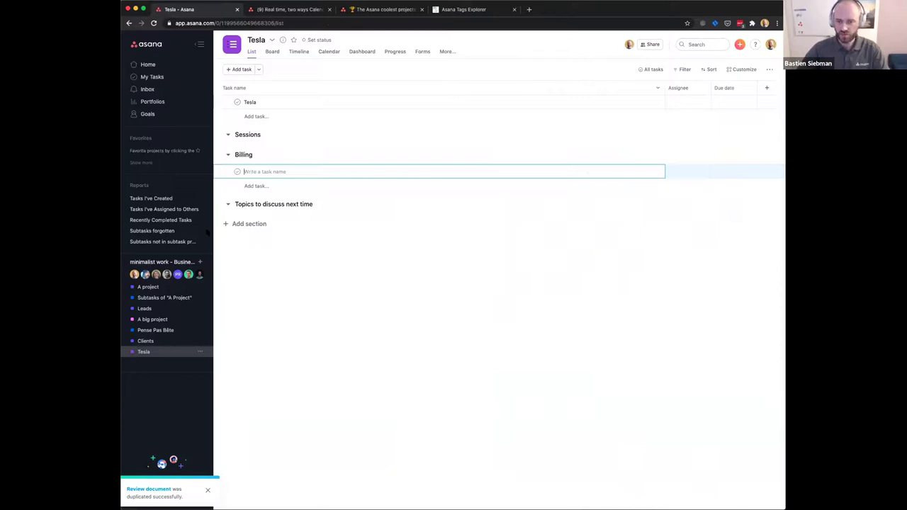
pyautogui.write('3')
pyautogui.write('Invoice ')
pyautogui.write('#1')
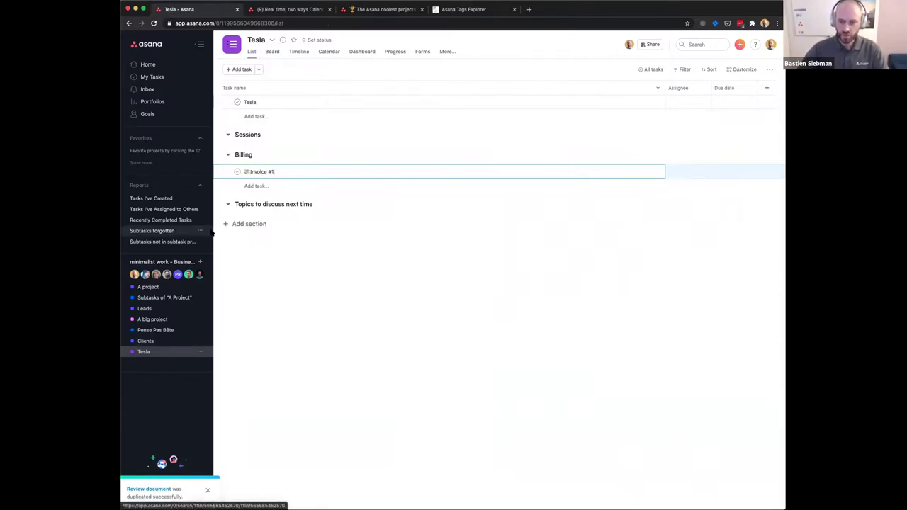
# - Create a blank list-view project named "Invoices" in the same team
pyautogui.click(200, 262)
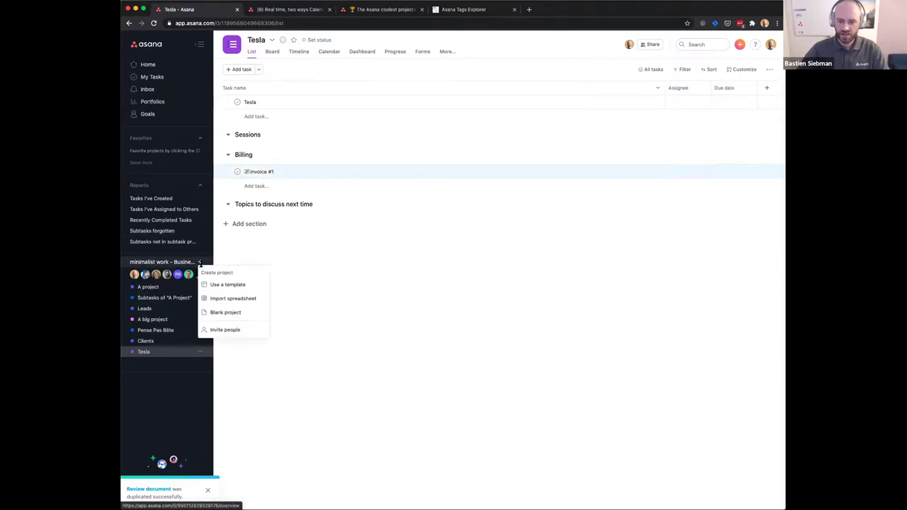
pyautogui.click(219, 312)
pyautogui.write('I')
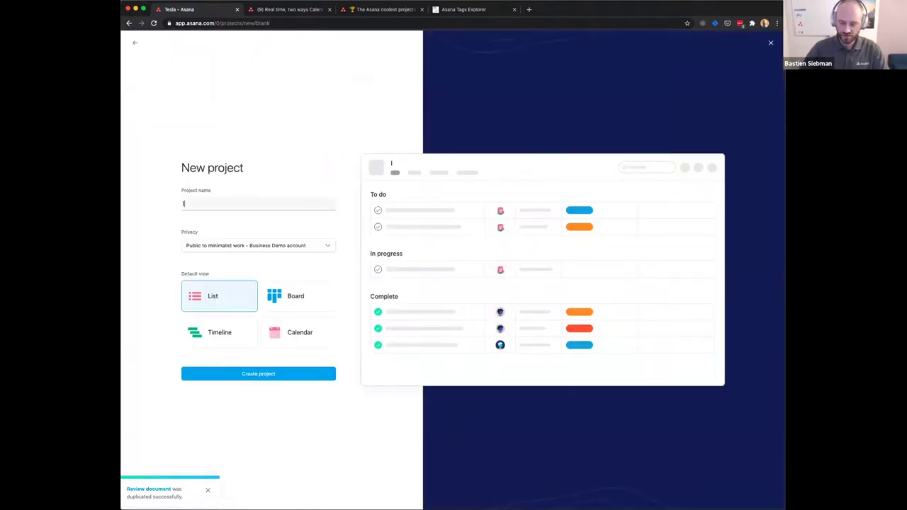
pyautogui.write('nvoices')
pyautogui.click(247, 371)
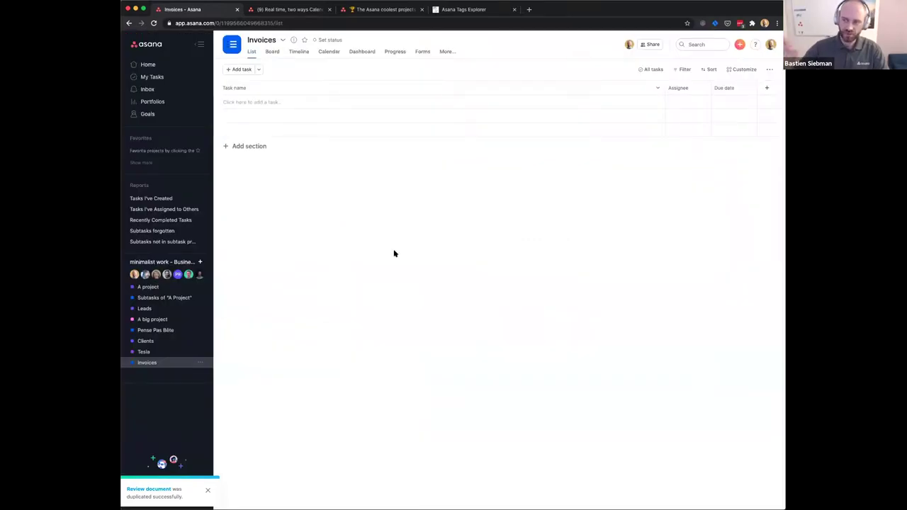
# - Return to the Tesla project, also add its Invoice #1 task to the Invoices project, and close the task details
pyautogui.click(154, 355)
pyautogui.click(357, 175)
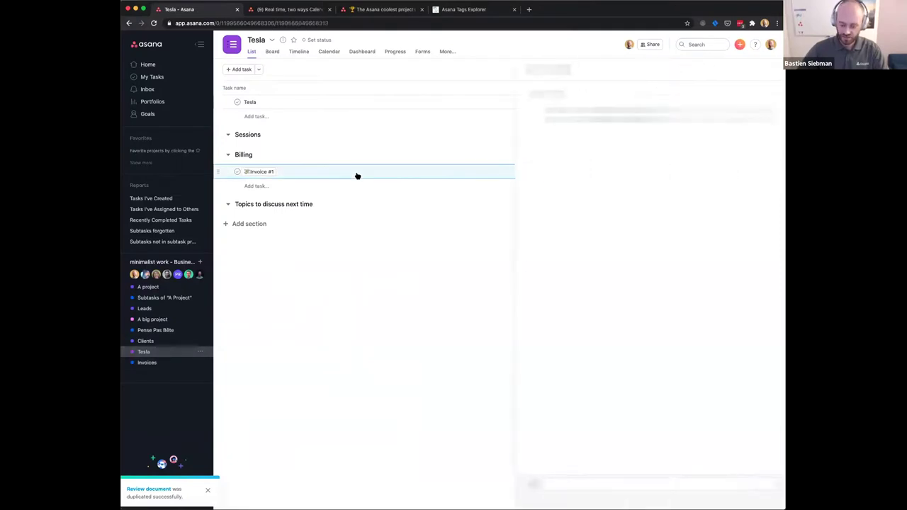
pyautogui.press('Tab')
pyautogui.write('pinvo')
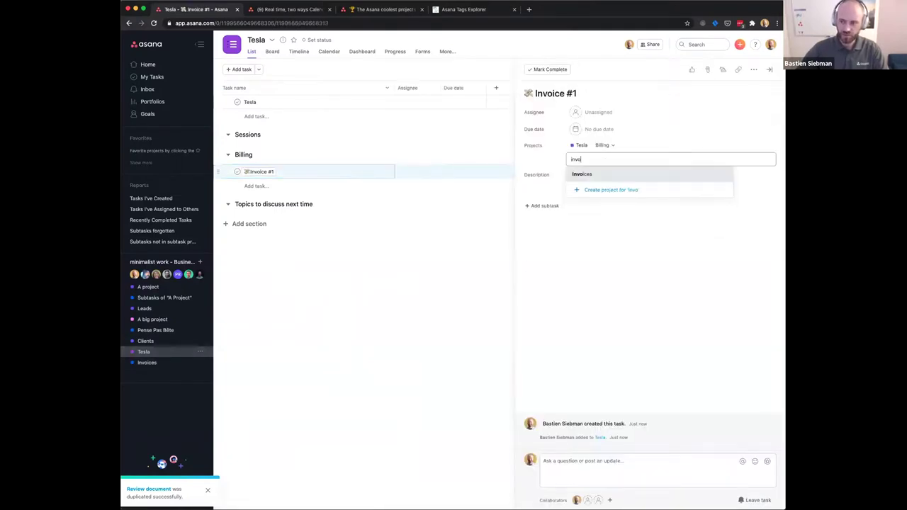
pyautogui.press('Return')
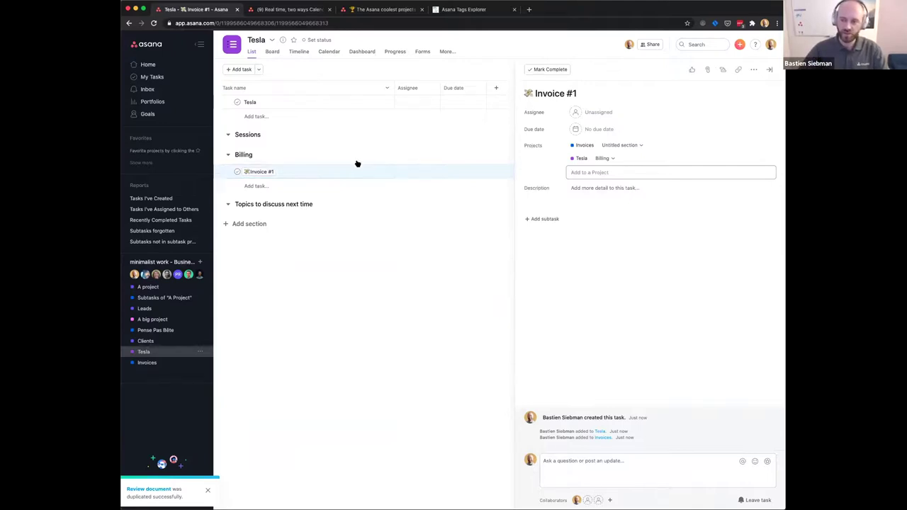
pyautogui.click(769, 70)
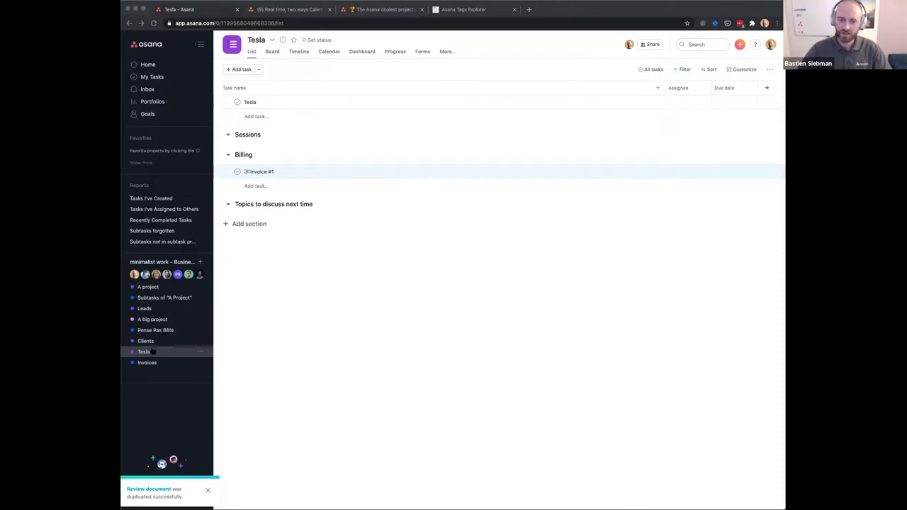
# - In "A project", create a number custom field named "Time" with no decimals and add it to the organization's field library
pyautogui.click(147, 389)
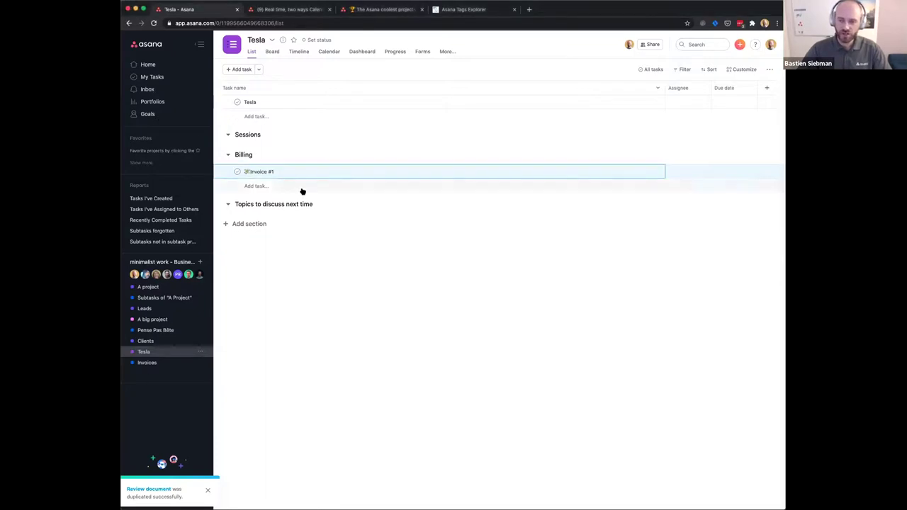
pyautogui.click(160, 288)
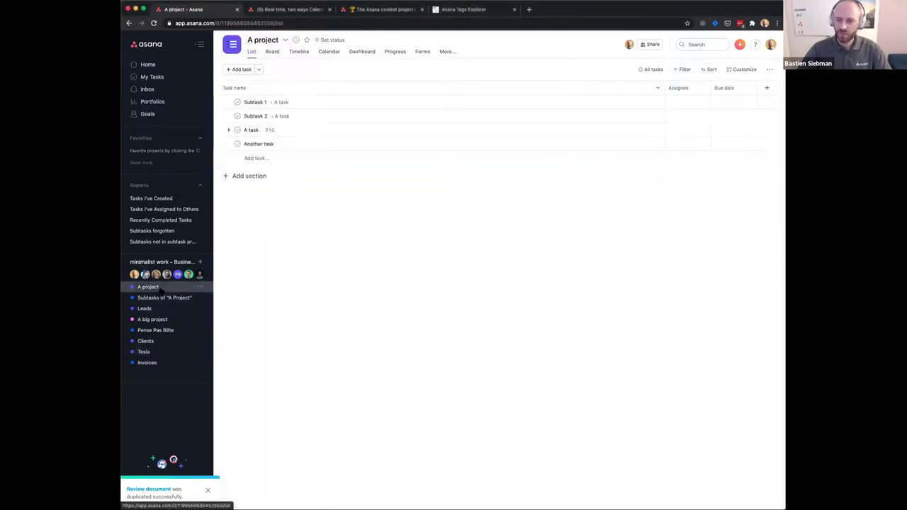
pyautogui.click(743, 69)
pyautogui.click(769, 115)
pyautogui.write('Time')
pyautogui.press('BackSpace')
pyautogui.write('me')
pyautogui.click(498, 112)
pyautogui.click(507, 155)
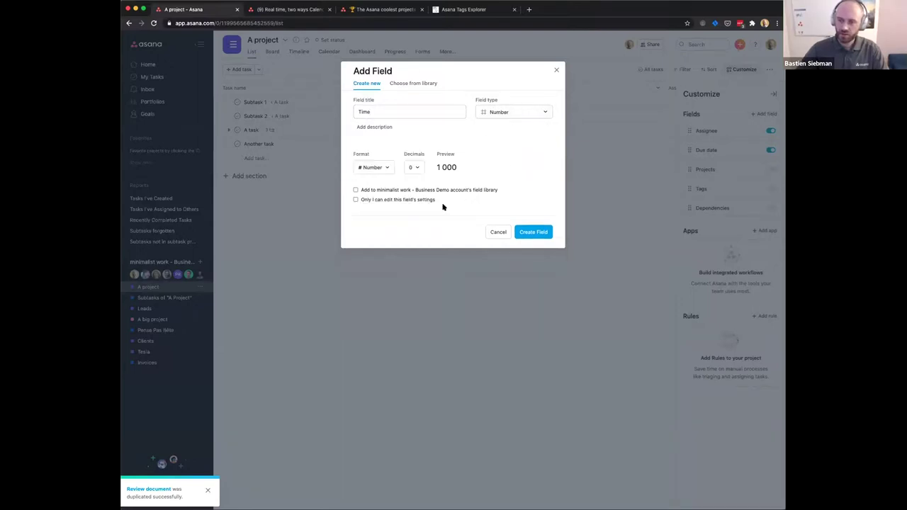
pyautogui.click(370, 192)
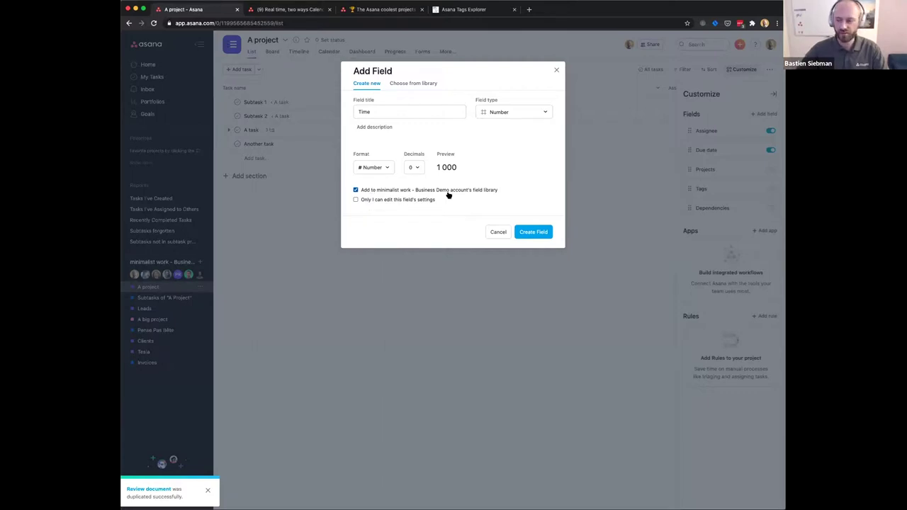
pyautogui.click(519, 236)
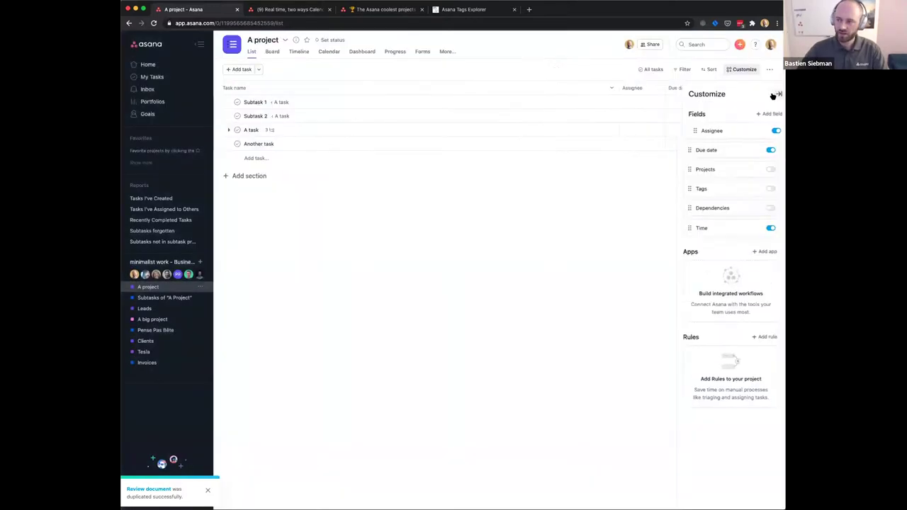
# - Set Time to 1 for Subtask 1, 2 for Subtask 2 and 3 for Another task
pyautogui.click(774, 95)
pyautogui.click(725, 100)
pyautogui.write('6')
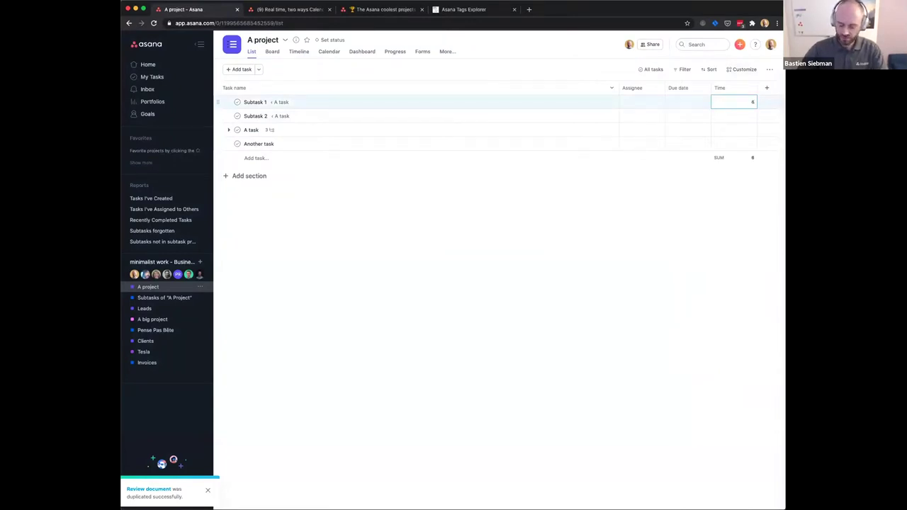
pyautogui.click(725, 116)
pyautogui.write('2')
pyautogui.click(730, 142)
pyautogui.write('3')
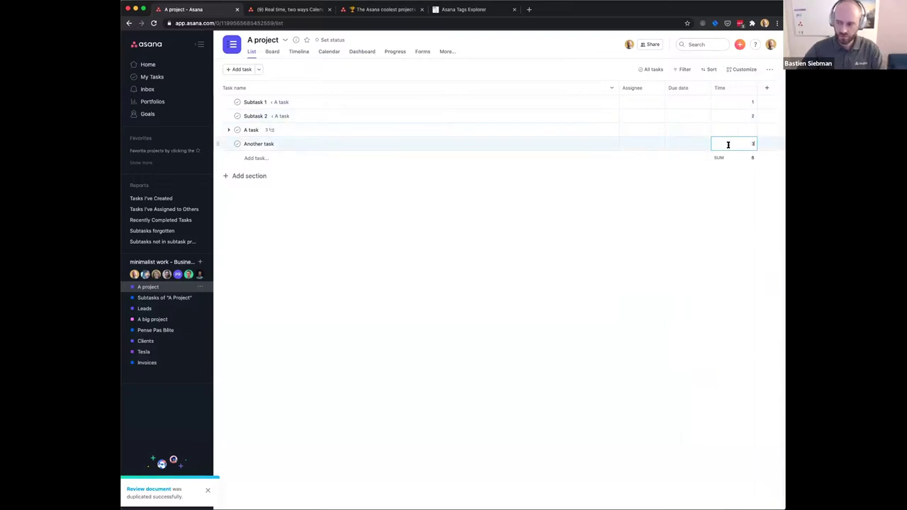
# - Assign Another task to yourself, and assign Subtask 1 and Subtask 2 to the same teammate
pyautogui.click(628, 146)
pyautogui.press('Return')
pyautogui.click(628, 116)
pyautogui.click(592, 146)
pyautogui.click(622, 102)
pyautogui.click(617, 134)
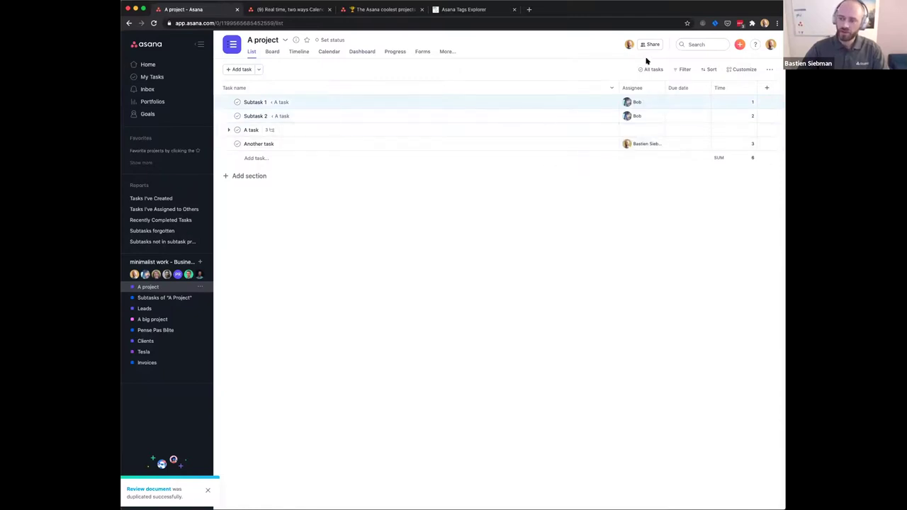
# - Run an advanced search for items assigned to that teammate, including the Time custom field without a number
pyautogui.click(691, 44)
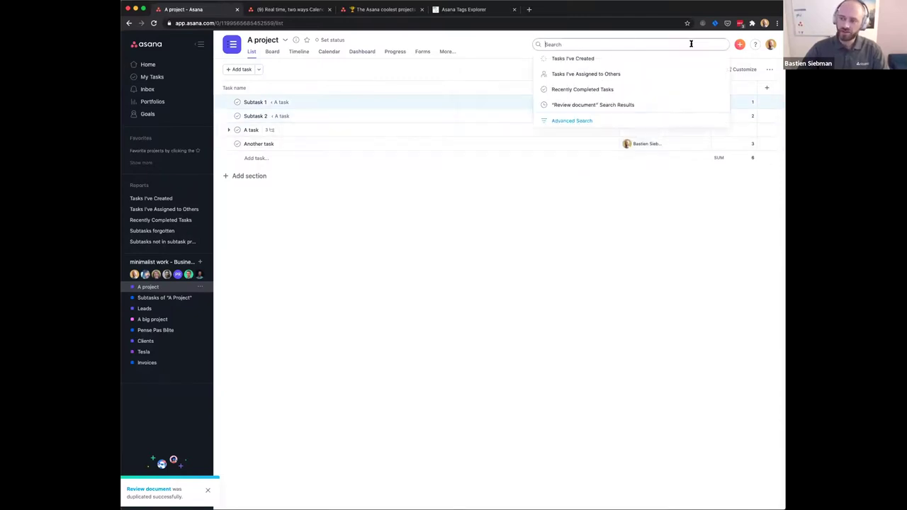
pyautogui.click(580, 122)
pyautogui.click(592, 81)
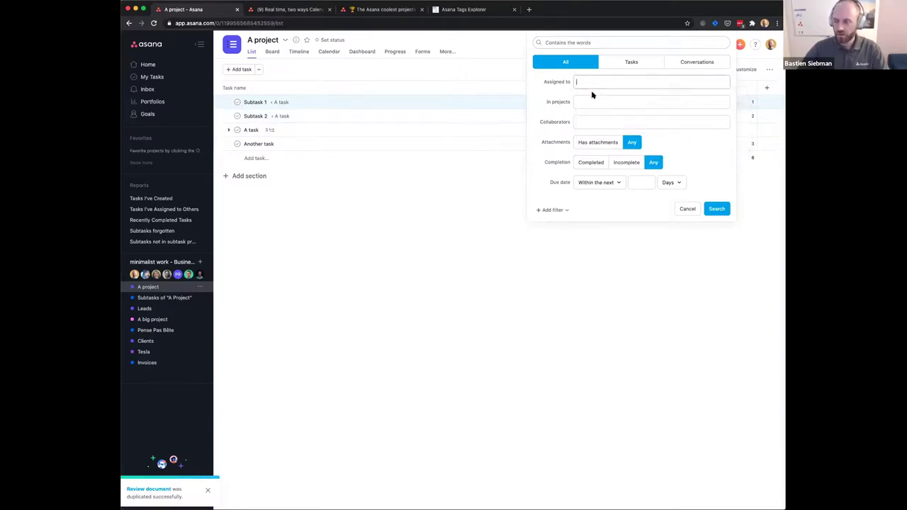
pyautogui.click(552, 210)
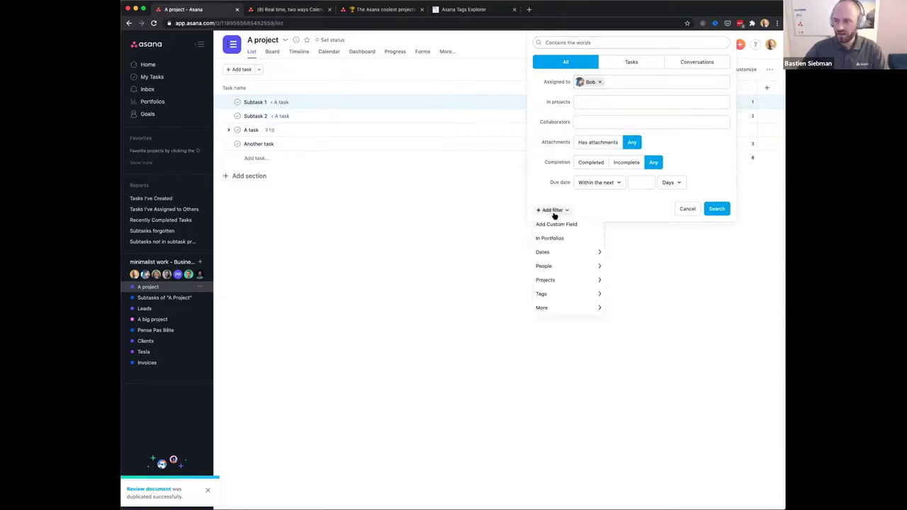
pyautogui.click(555, 225)
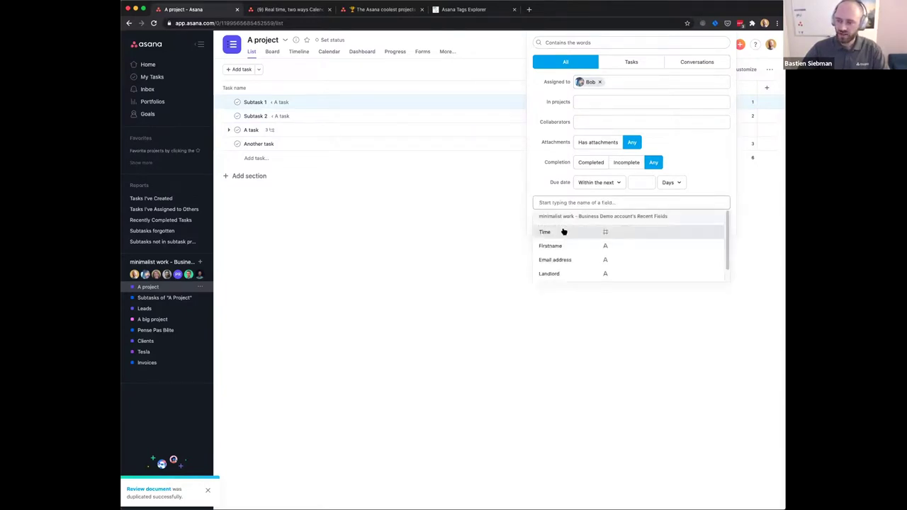
pyautogui.click(564, 232)
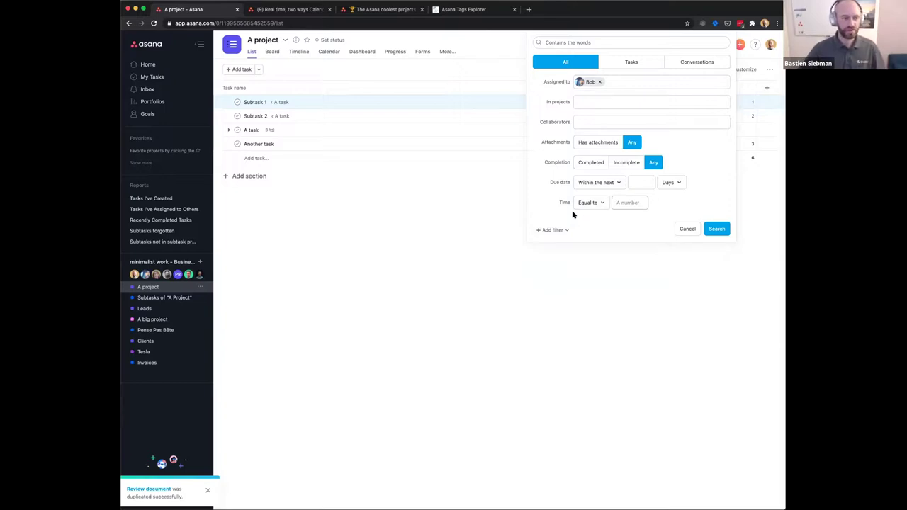
pyautogui.click(716, 229)
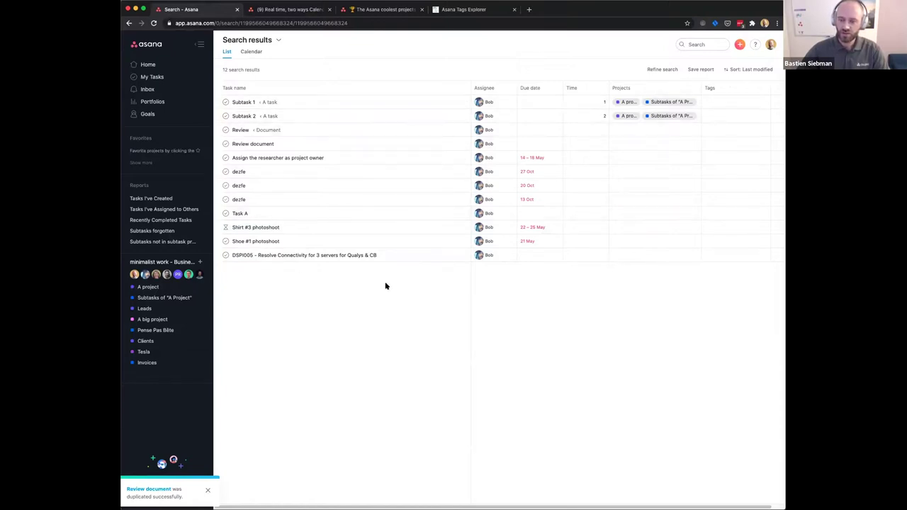
# - Select Subtask 1 and Subtask 2 together in the search results to sum their Time values
pyautogui.hscroll(2, 368, 265)
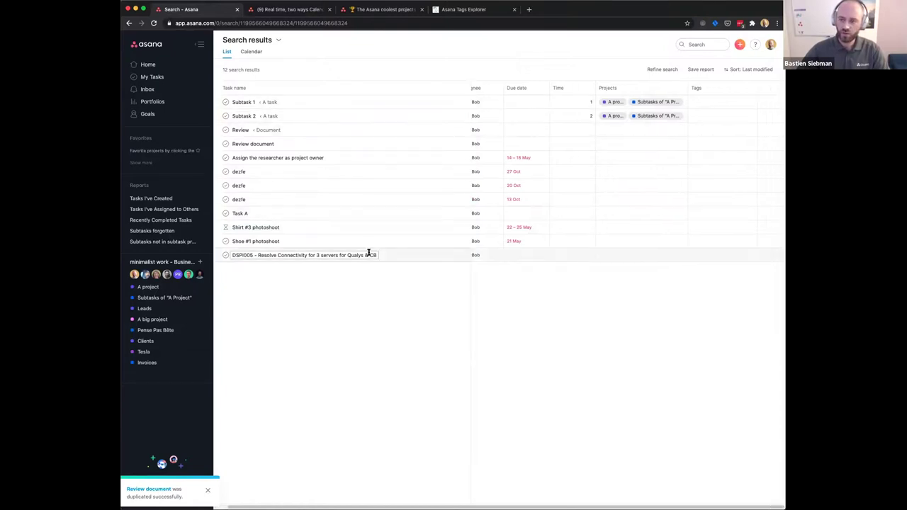
pyautogui.hscroll(-2, 552, 263)
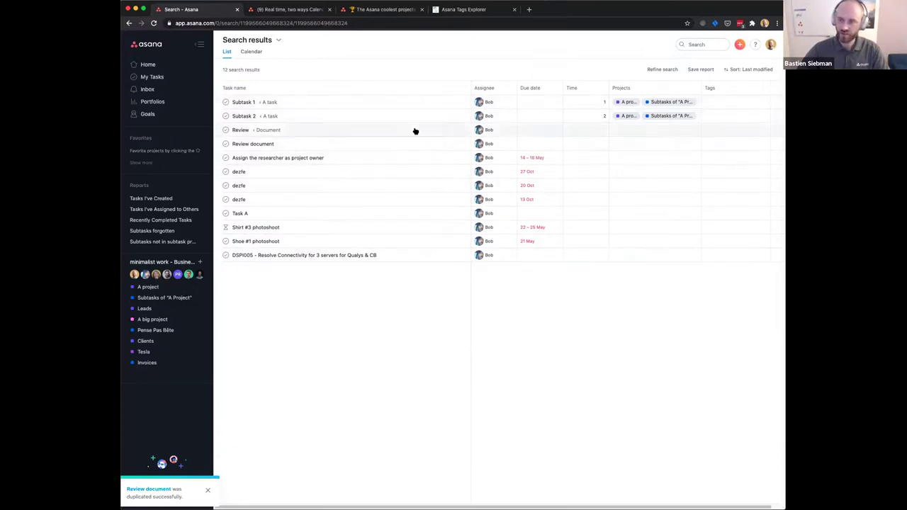
pyautogui.keyDown('shift'); pyautogui.click(243, 116); pyautogui.keyUp('shift')
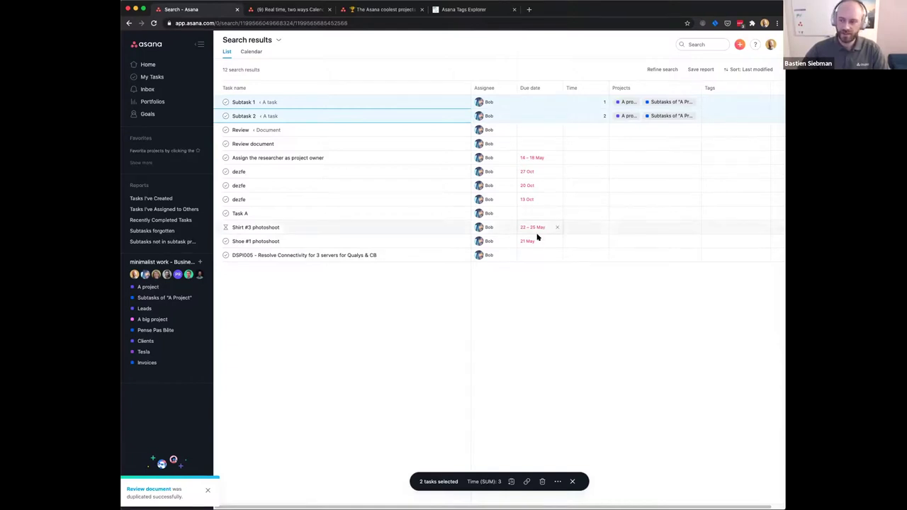
# - Refine the search by adding a Completion date filter, keeping it at Within the last
pyautogui.click(657, 70)
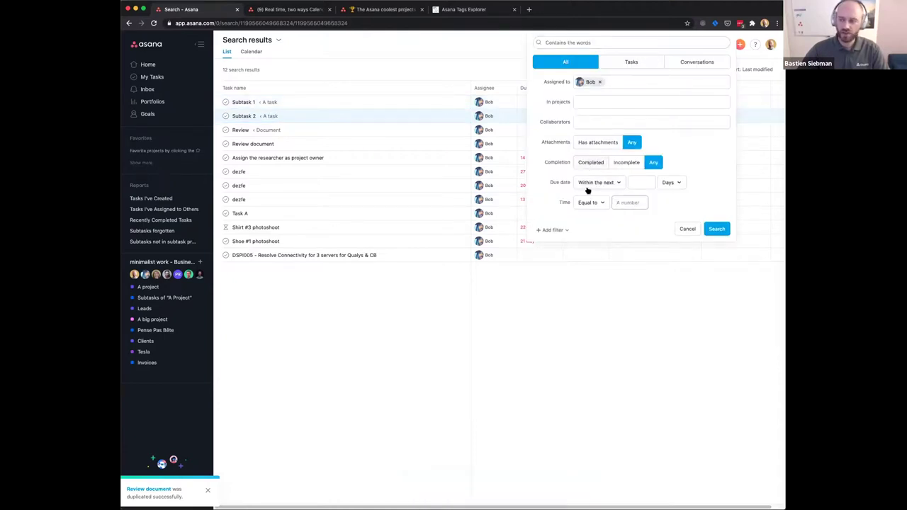
pyautogui.click(555, 231)
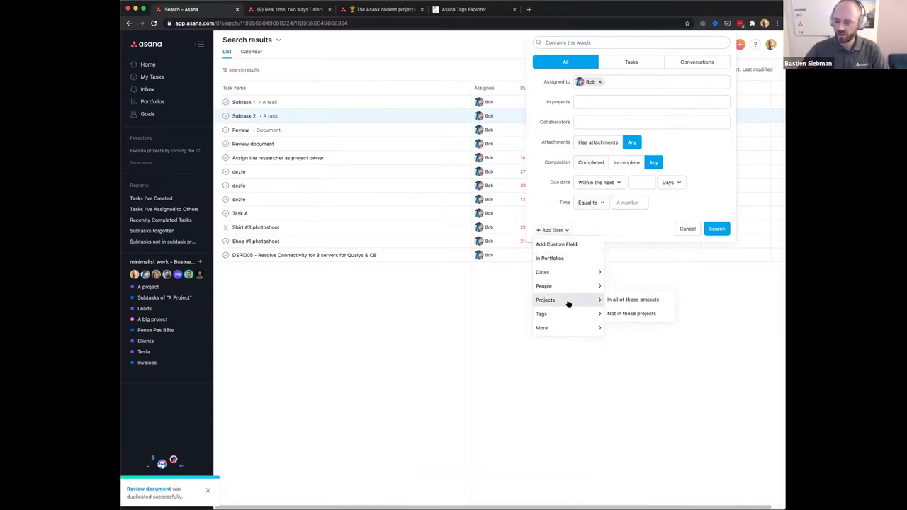
pyautogui.moveTo(567, 325)
pyautogui.moveTo(571, 277)
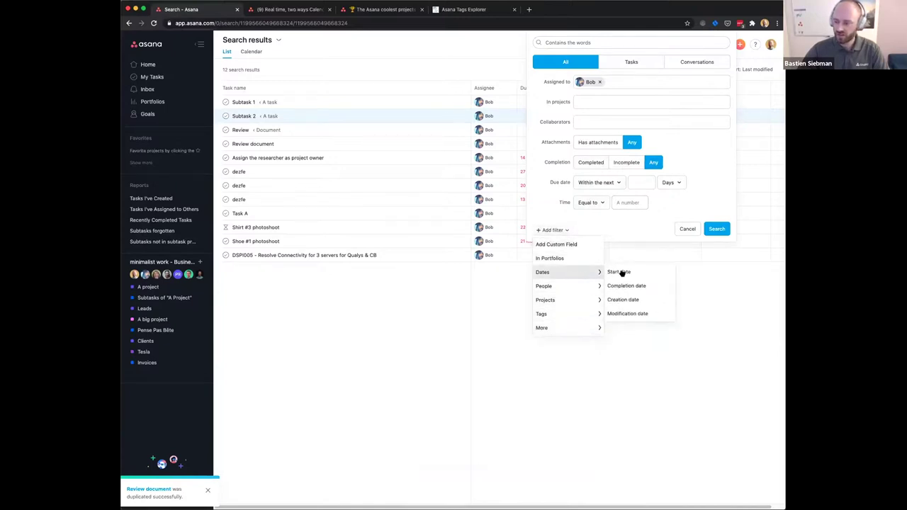
pyautogui.click(640, 290)
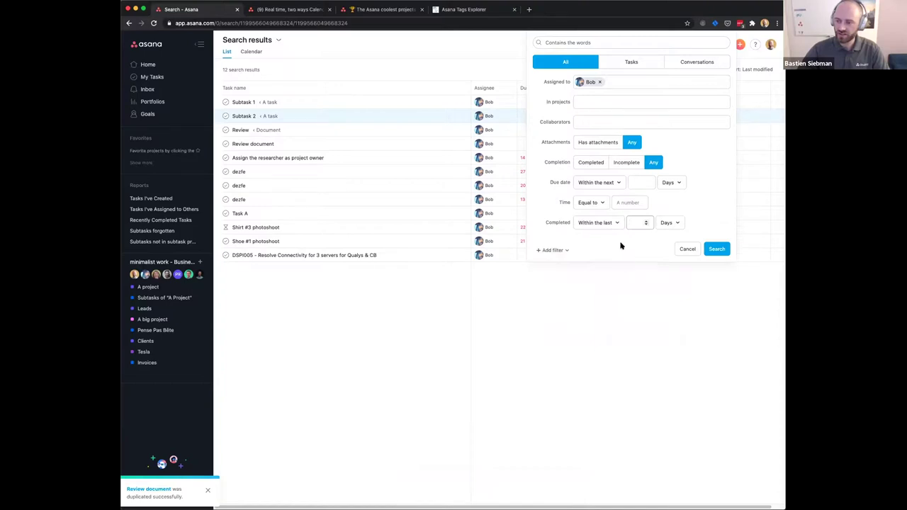
pyautogui.click(598, 221)
pyautogui.click(551, 234)
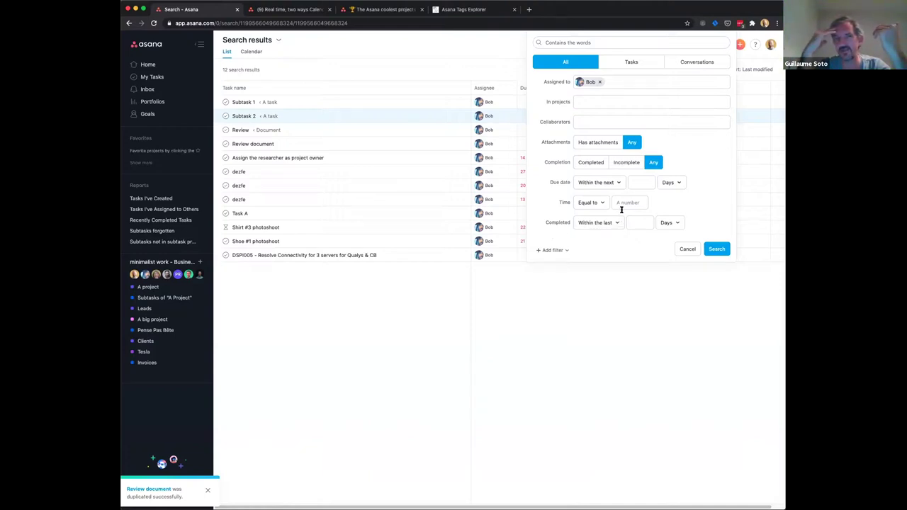
# - Remove the assignee from the search filters and search for items due between 01/12/2020 and 31/12/2020
pyautogui.click(599, 81)
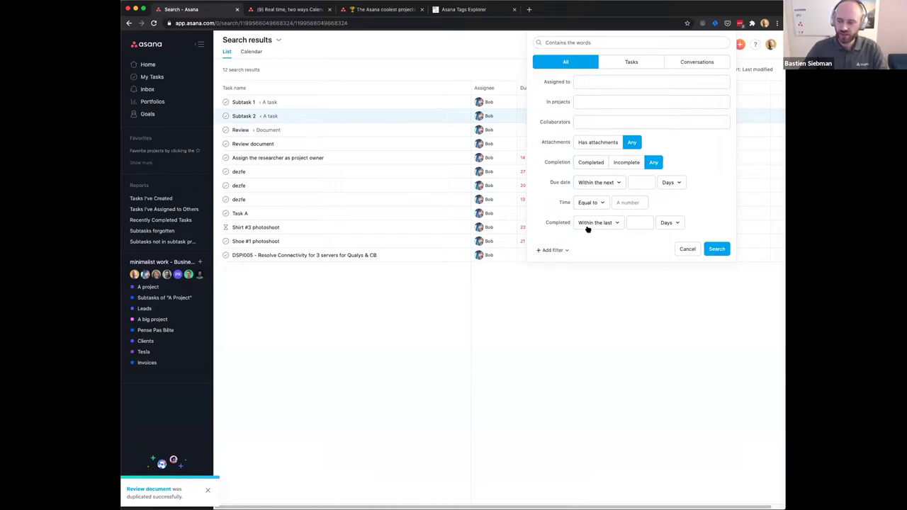
pyautogui.click(555, 250)
pyautogui.moveTo(569, 293)
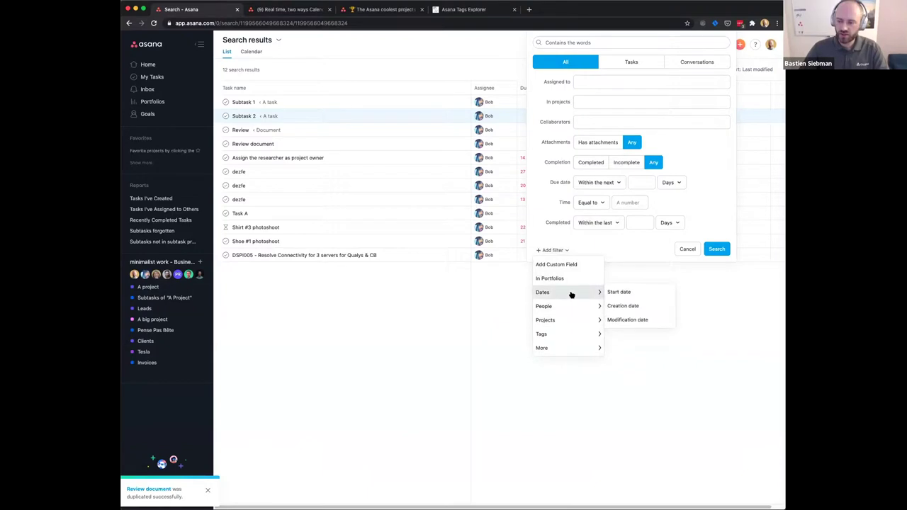
pyautogui.moveTo(564, 352)
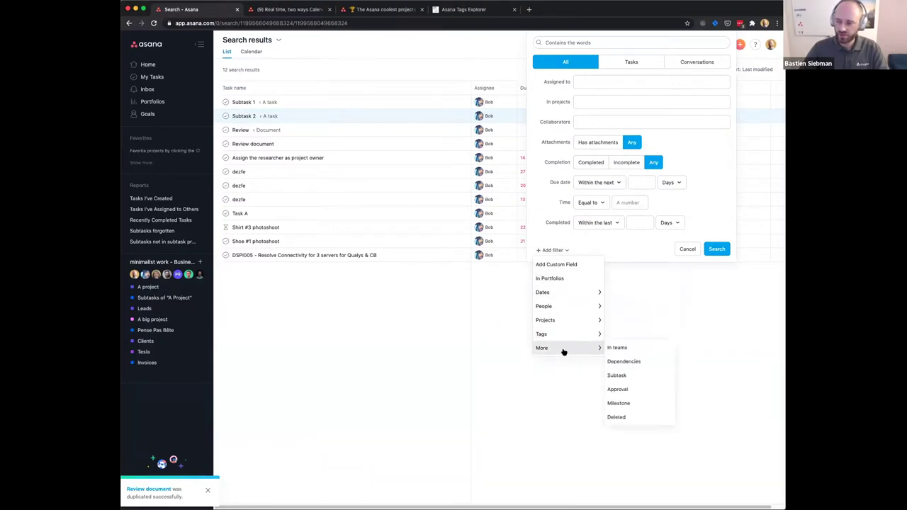
pyautogui.click(594, 183)
pyautogui.click(606, 222)
pyautogui.click(633, 182)
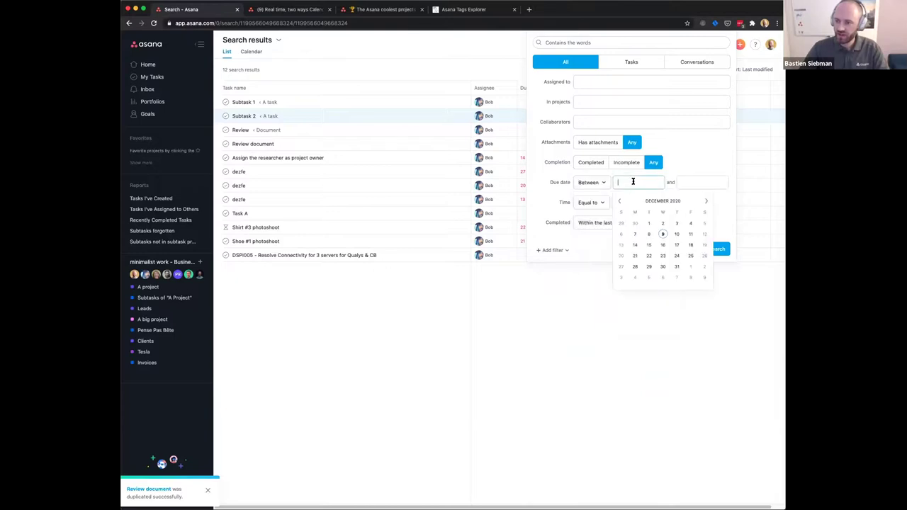
pyautogui.click(649, 223)
pyautogui.click(691, 182)
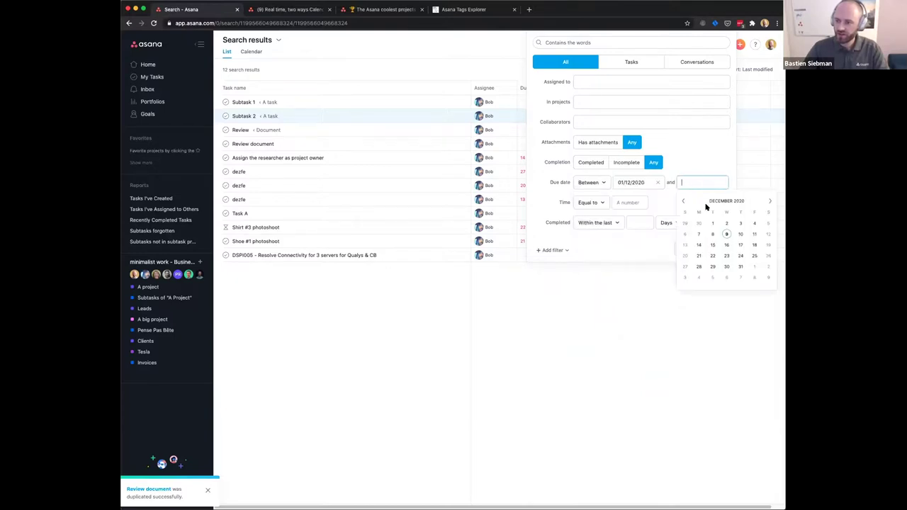
pyautogui.click(740, 266)
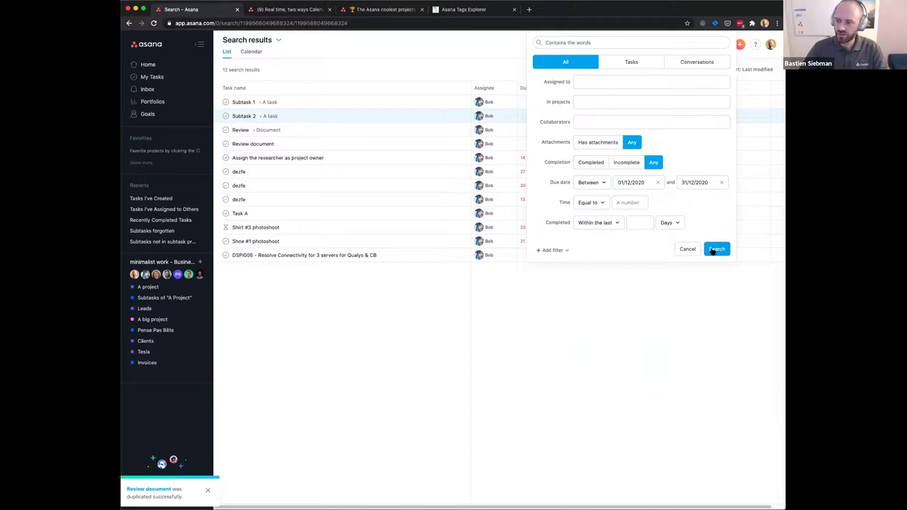
pyautogui.click(718, 249)
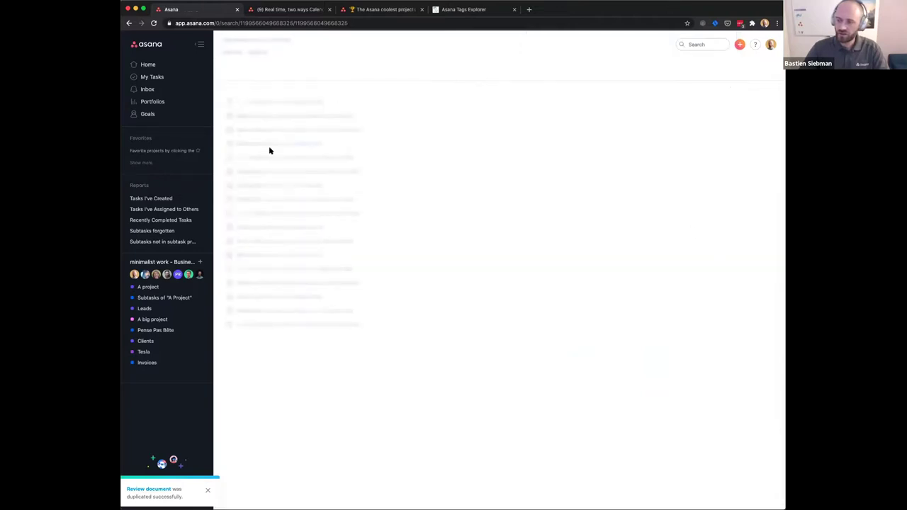
# - Sort the search results by Assignee
pyautogui.click(755, 69)
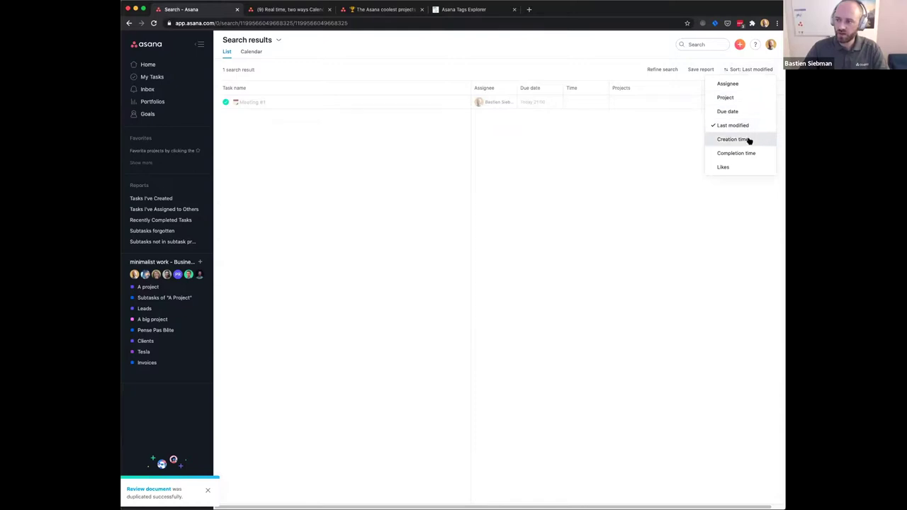
pyautogui.click(744, 83)
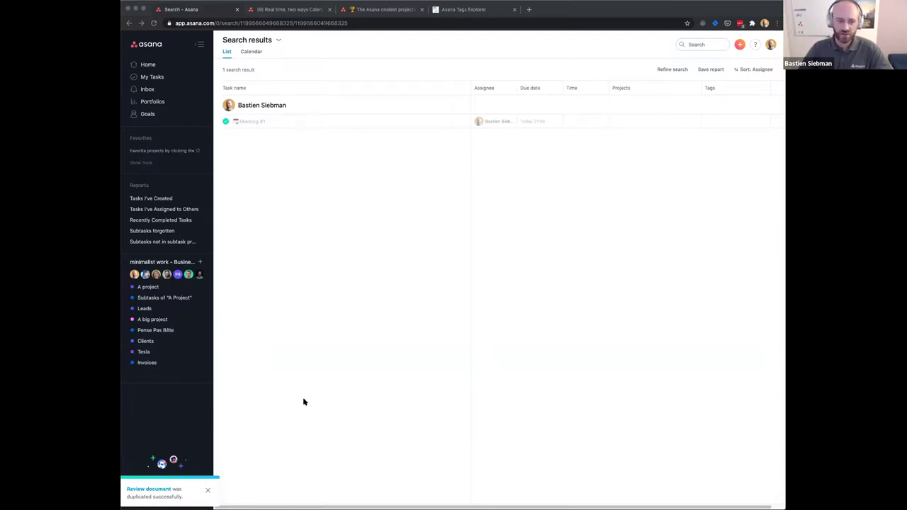
pyautogui.click(192, 469)
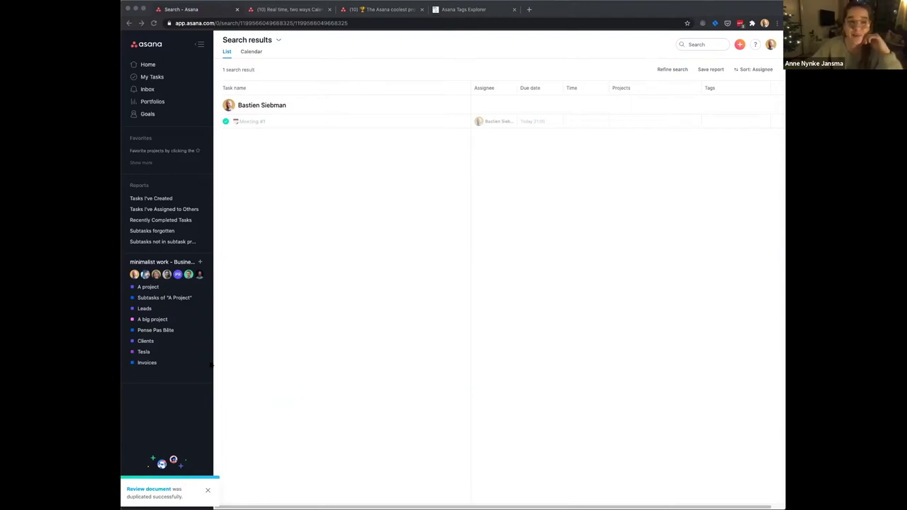
# - Mark Another task in My Tasks complete, along with every task in the Today and Upcoming sections
pyautogui.click(201, 339)
pyautogui.click(151, 77)
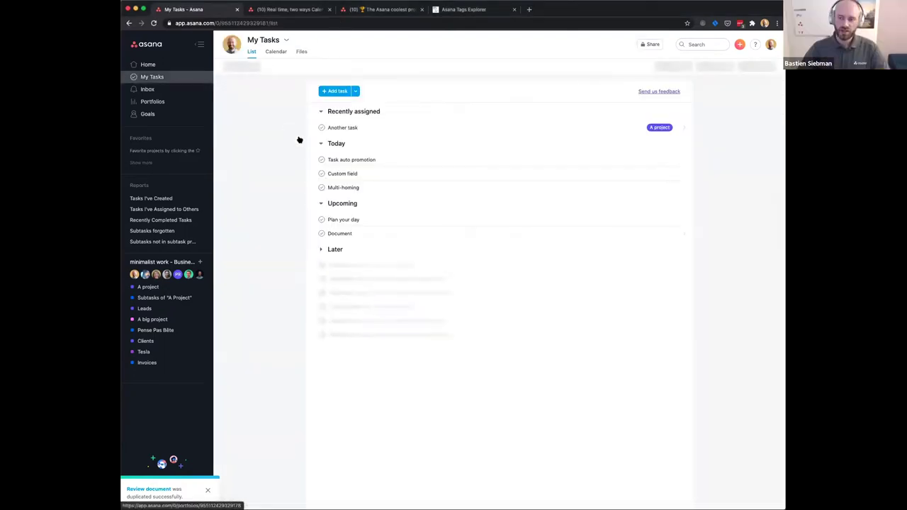
pyautogui.click(349, 128)
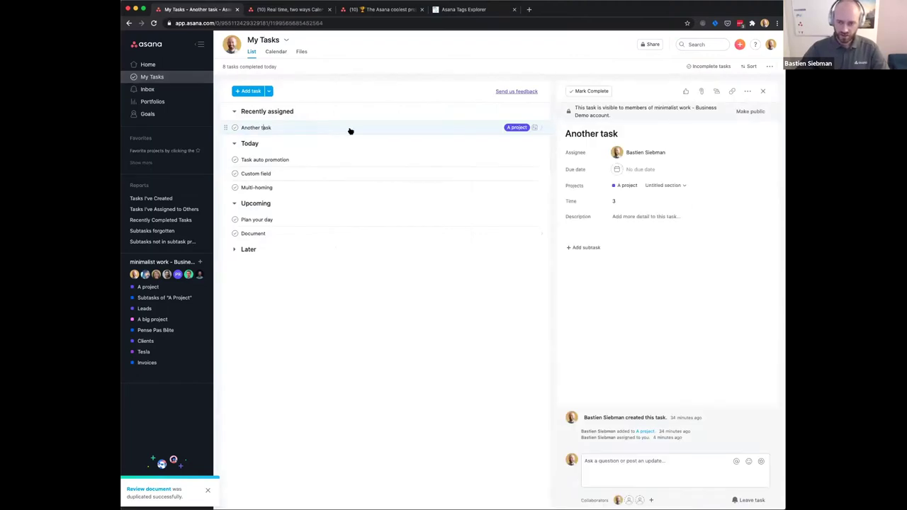
pyautogui.press('super+Return')
pyautogui.keyDown('shift'); pyautogui.click(253, 202); pyautogui.keyUp('shift')
pyautogui.press('super+Return')
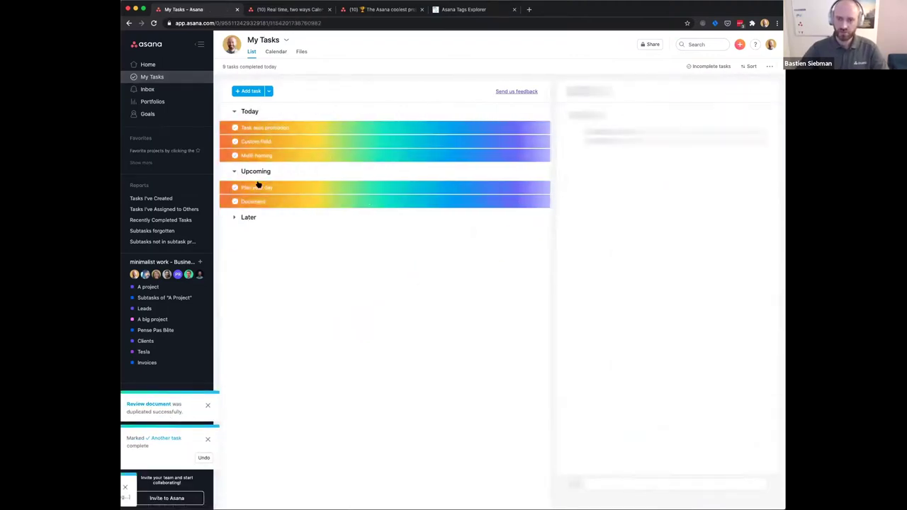
# - Add a task to the Today section named after the Flowsana tool and its author
pyautogui.click(253, 90)
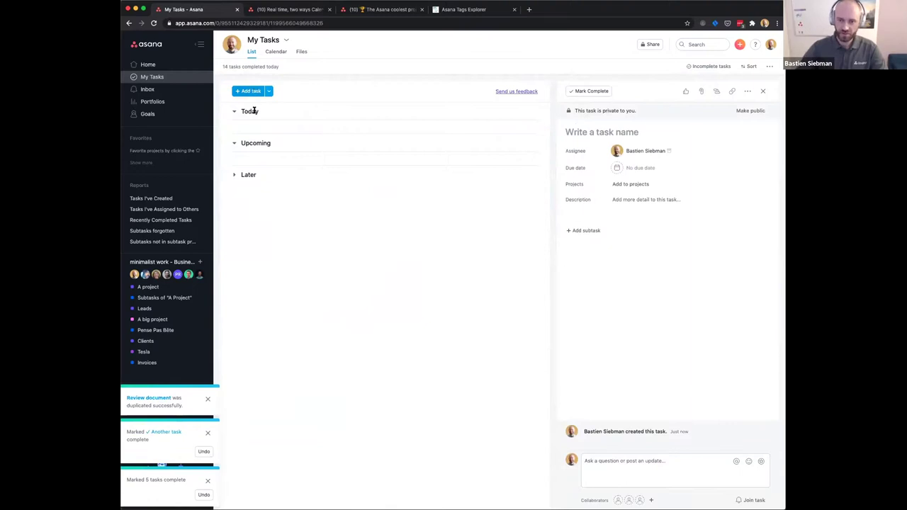
pyautogui.write('Flow')
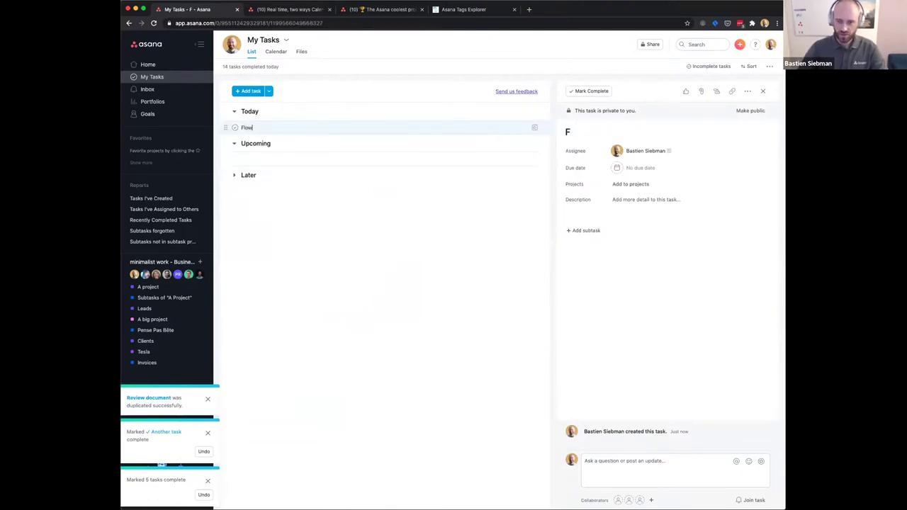
pyautogui.write('sana, by Phil')
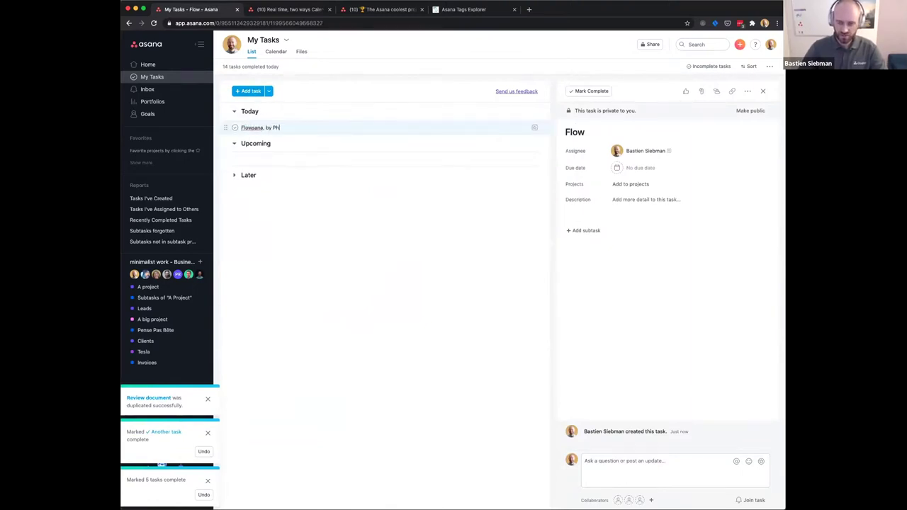
pyautogui.doubleClick(249, 128)
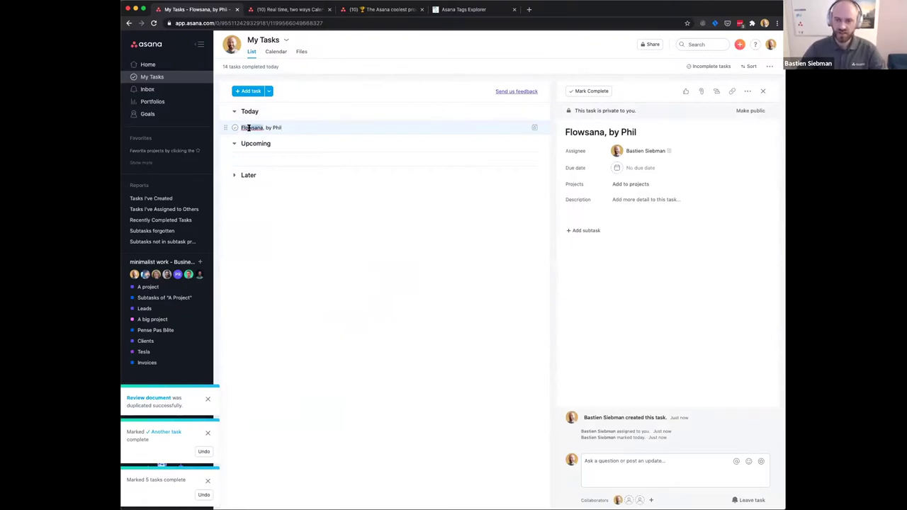
pyautogui.click(299, 210)
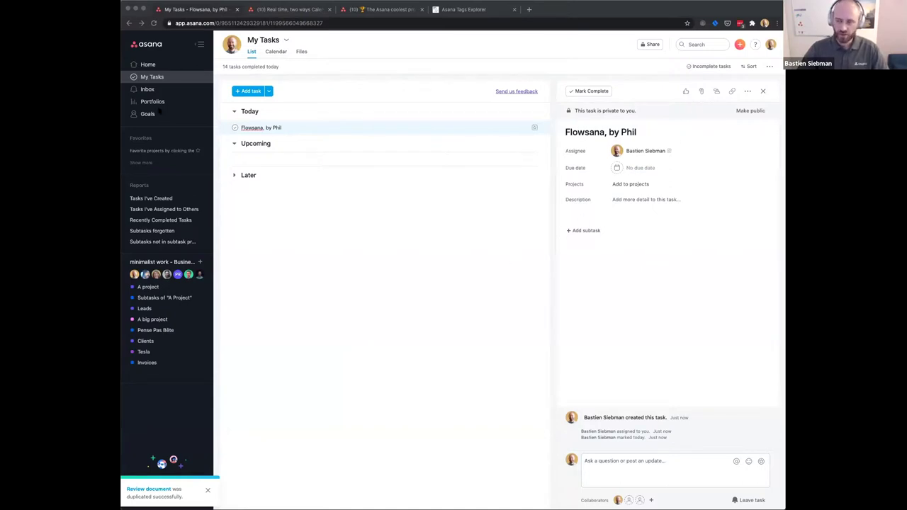
pyautogui.click(386, 272)
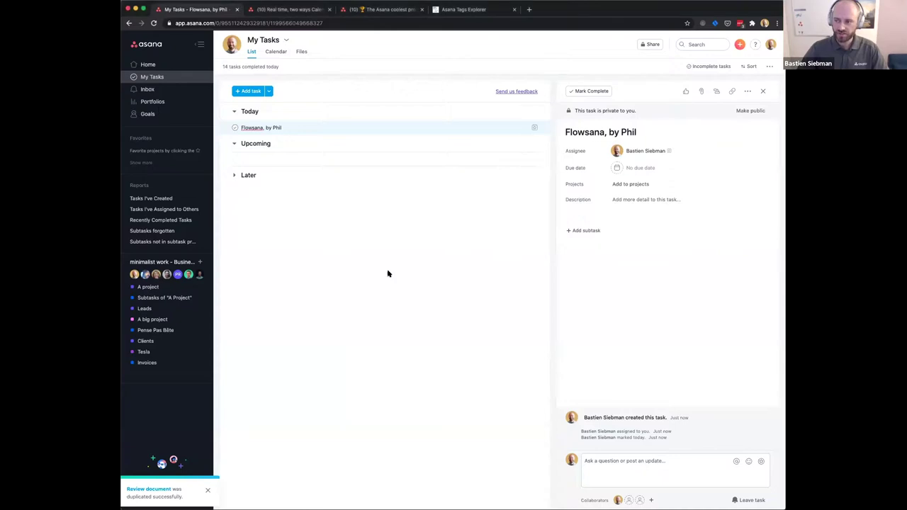
# - Add a task named Weekly Meeting below the Flowsana task in the Today section
pyautogui.click(275, 129)
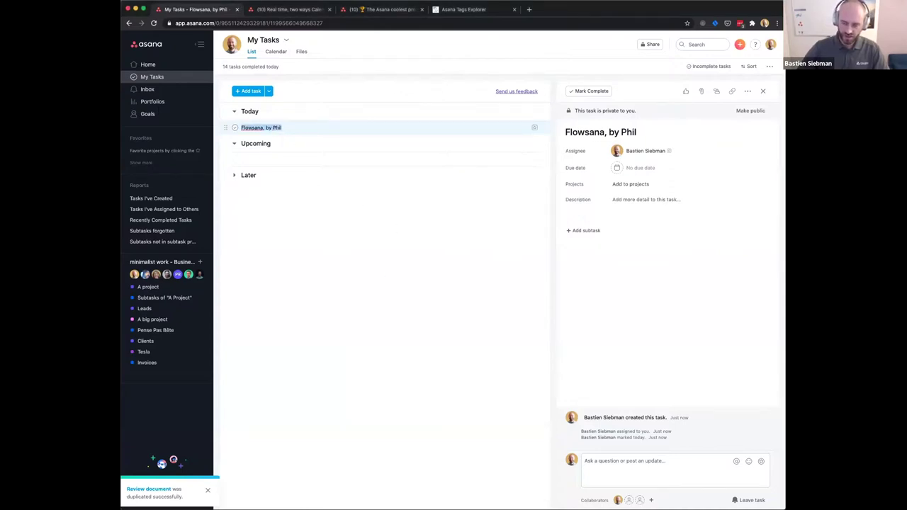
pyautogui.press('Return')
pyautogui.write('Meeting')
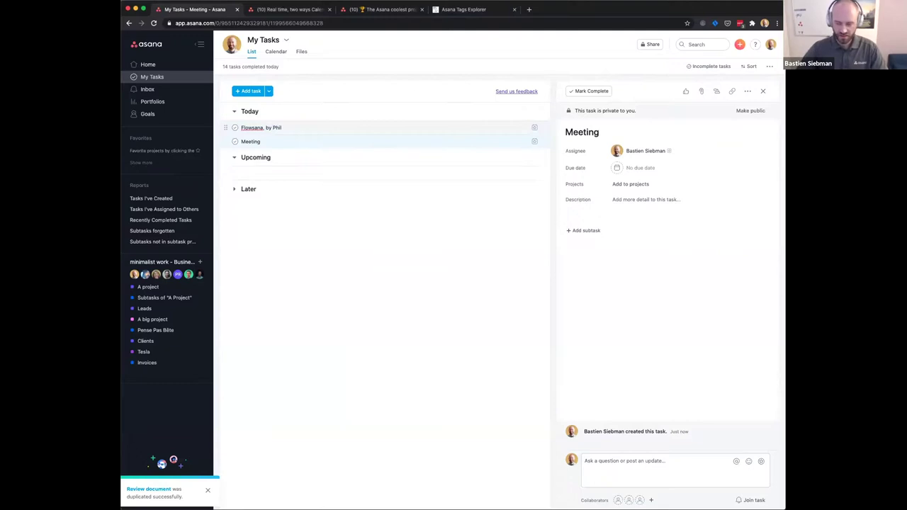
pyautogui.press('super+Left')
pyautogui.write('Weekly')
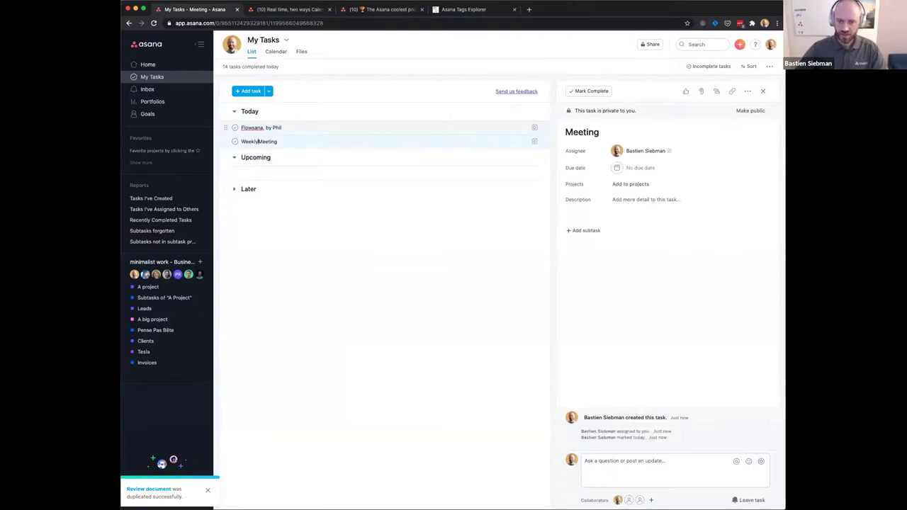
# - Make the Weekly Meeting task due 09/12/20 and repeat it weekly on Wednesday
pyautogui.click(631, 169)
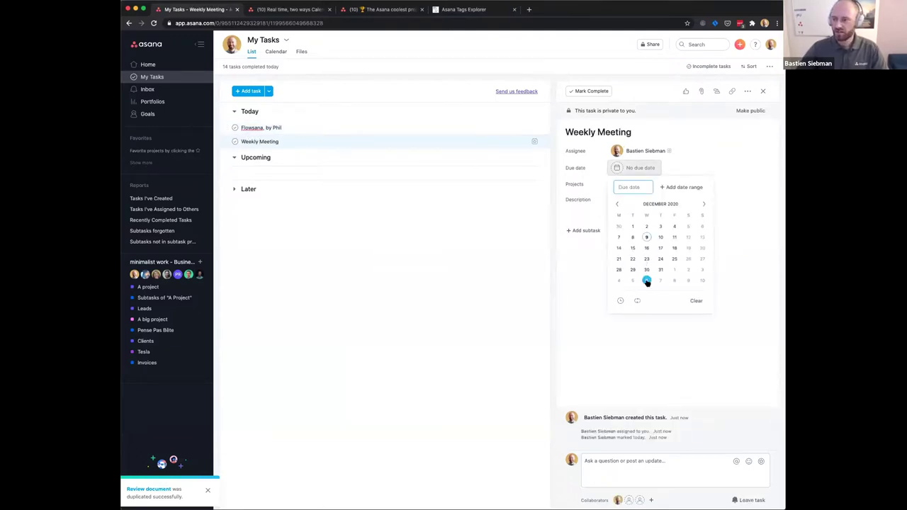
pyautogui.click(637, 303)
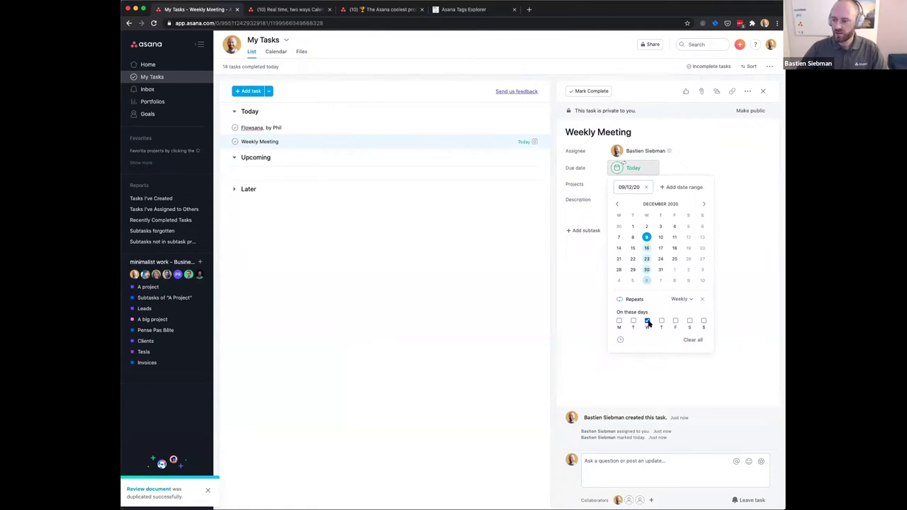
pyautogui.click(710, 361)
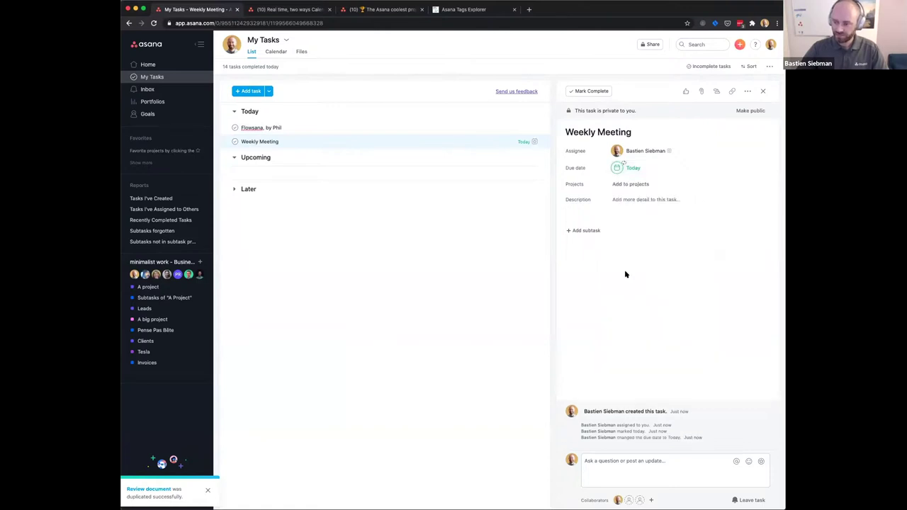
# - Search the workspace for Weekly Meeting and view all matching results
pyautogui.click(695, 44)
pyautogui.write('Weekly Meeting')
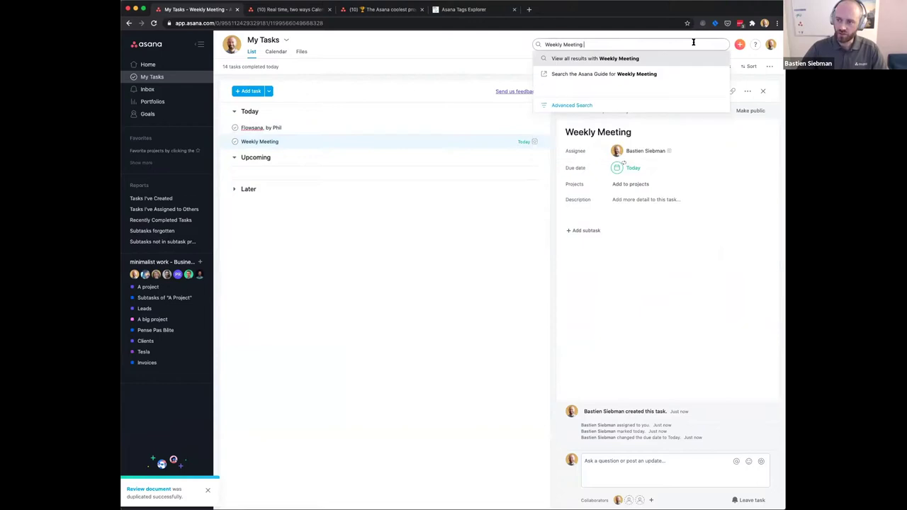
pyautogui.press('Return')
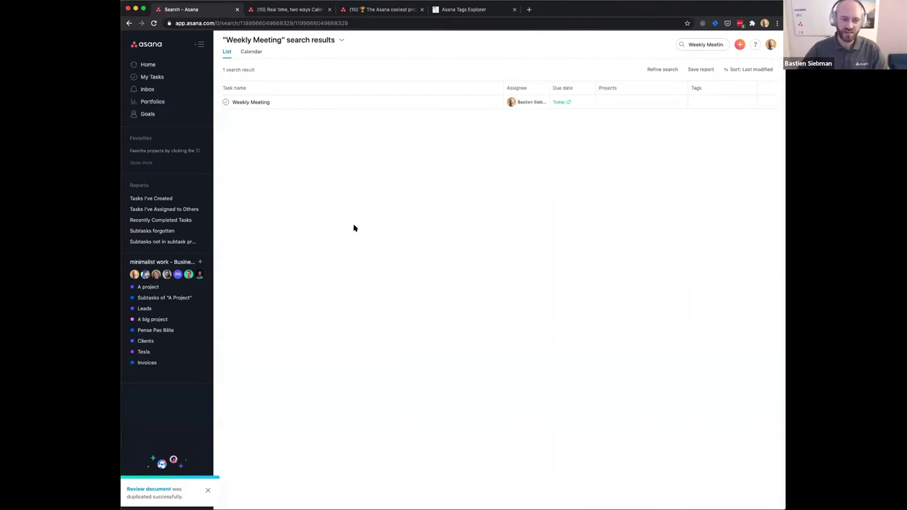
# - Open minimalist-work.com in a new browser tab and go to its Asana tools and resources page
pyautogui.click(389, 11)
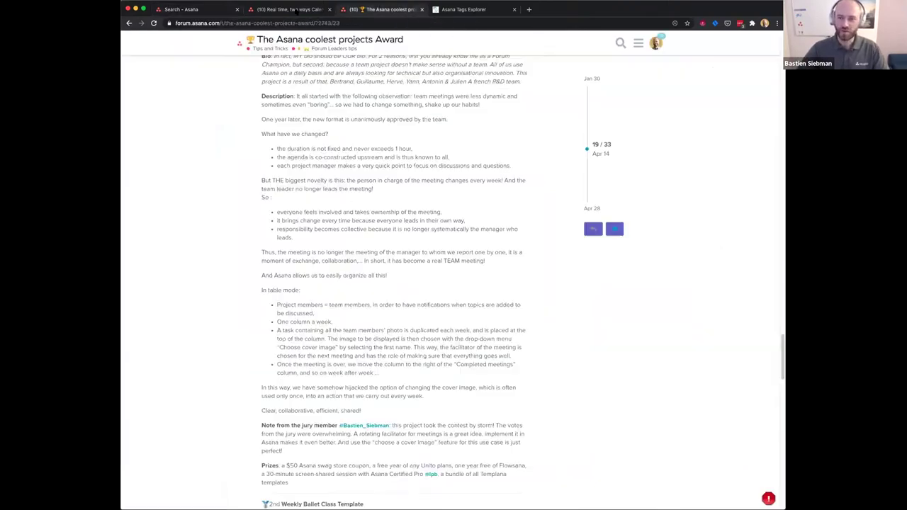
pyautogui.hotkey('ctrl', 't')
pyautogui.write('minimalist-work.com')
pyautogui.press('Return')
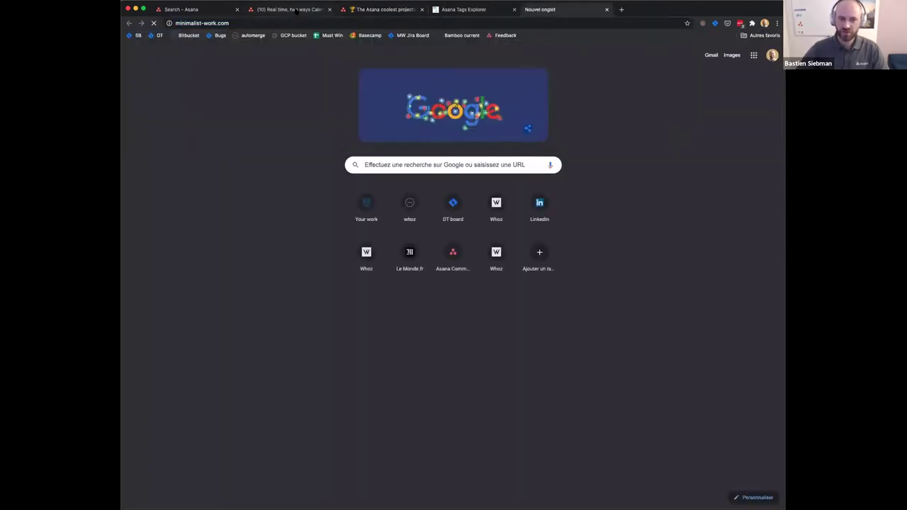
pyautogui.click(264, 59)
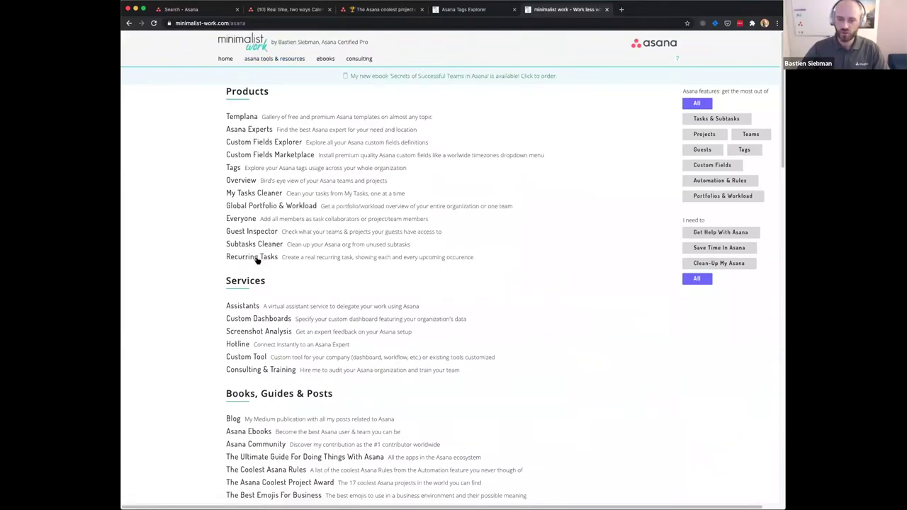
# - View the Recurring Tasks tool page on minimalist-work.com and return to the Asana search results
pyautogui.click(258, 260)
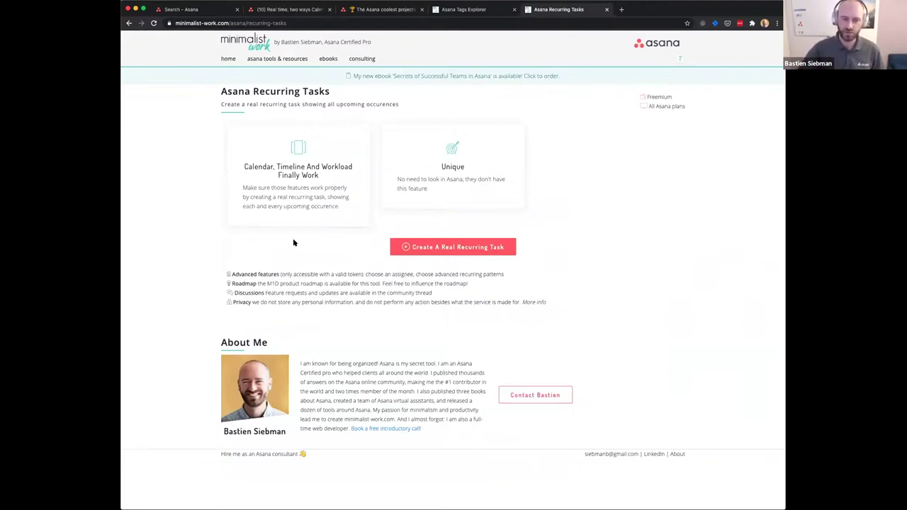
pyautogui.click(196, 10)
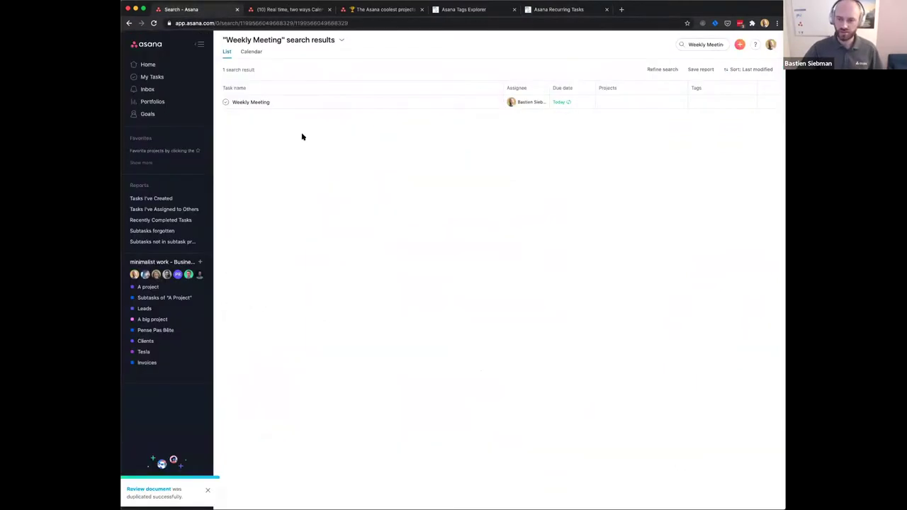
# - Duplicate the Weekly Meeting task in My Tasks and move the duplicate into the Today section below the original
pyautogui.click(185, 78)
pyautogui.click(385, 141)
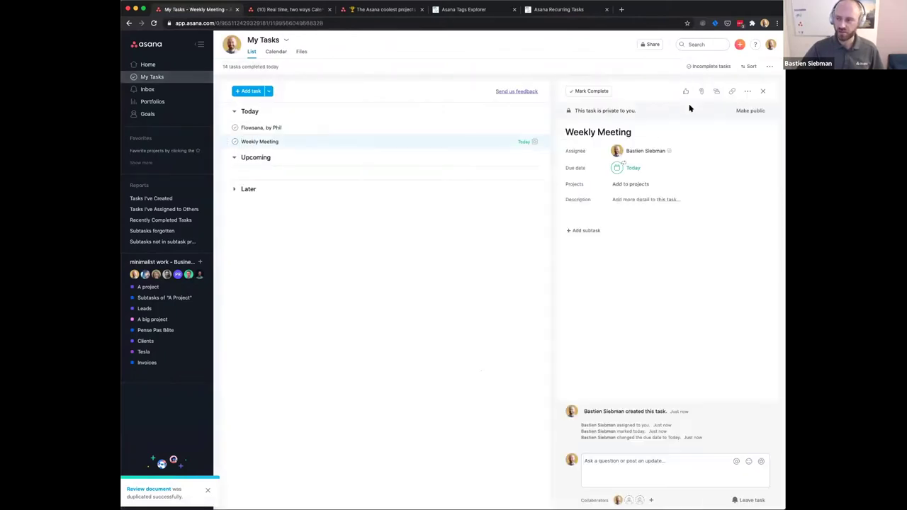
pyautogui.click(747, 93)
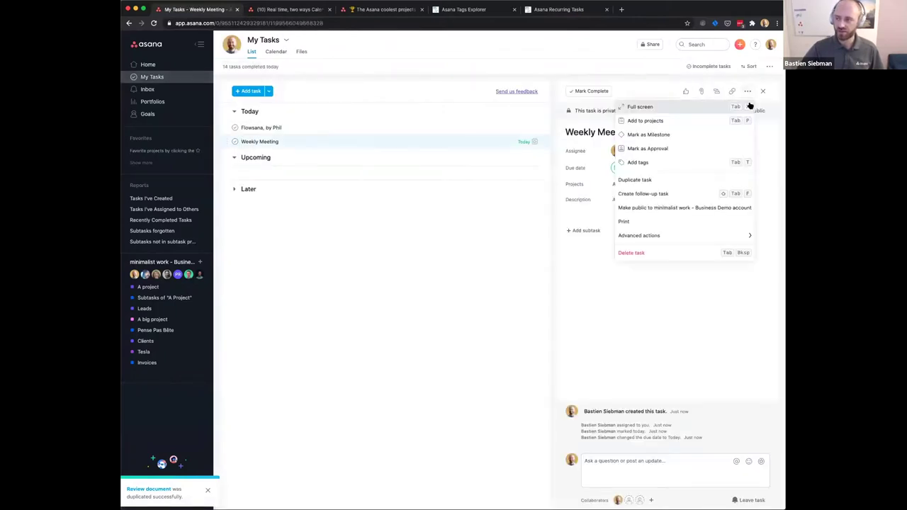
pyautogui.click(659, 182)
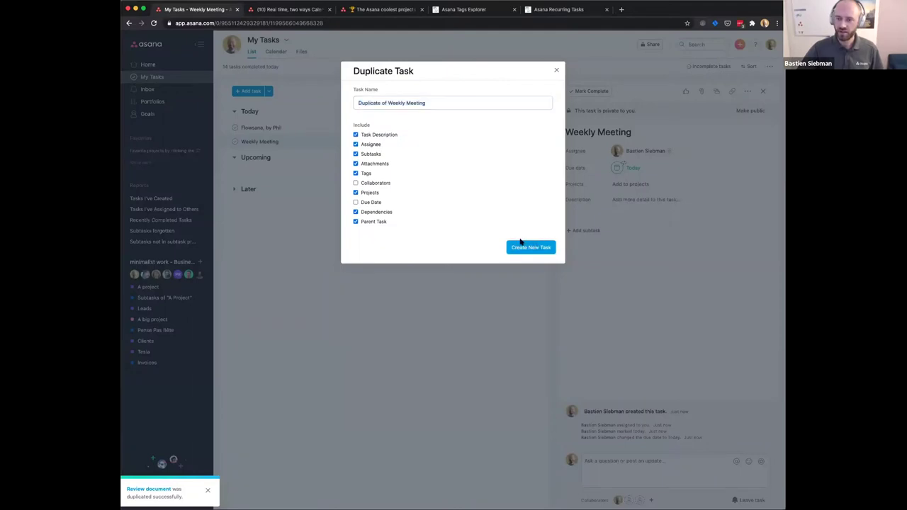
pyautogui.click(522, 246)
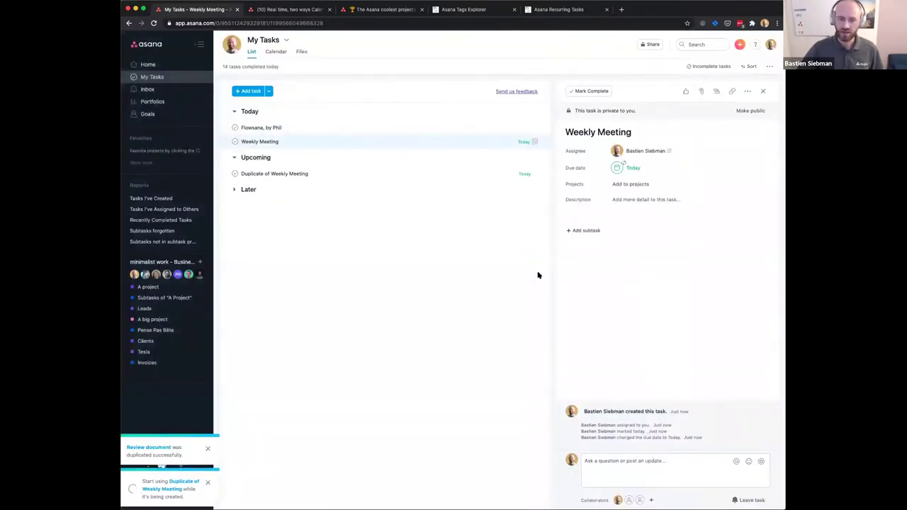
pyautogui.moveTo(224, 126); pyautogui.dragTo(245, 177)
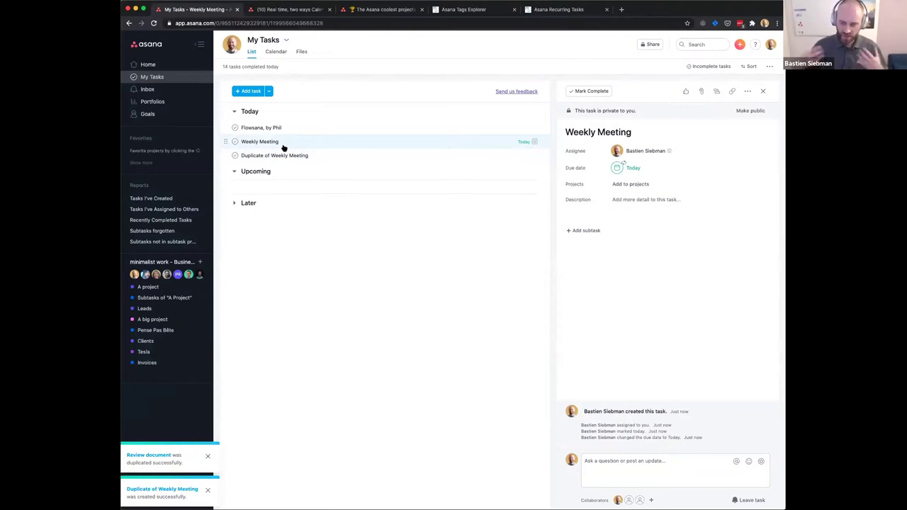
# - Create a blank project named Sandbox with List as the default view in the minimalist work team
pyautogui.click(200, 262)
pyautogui.click(233, 312)
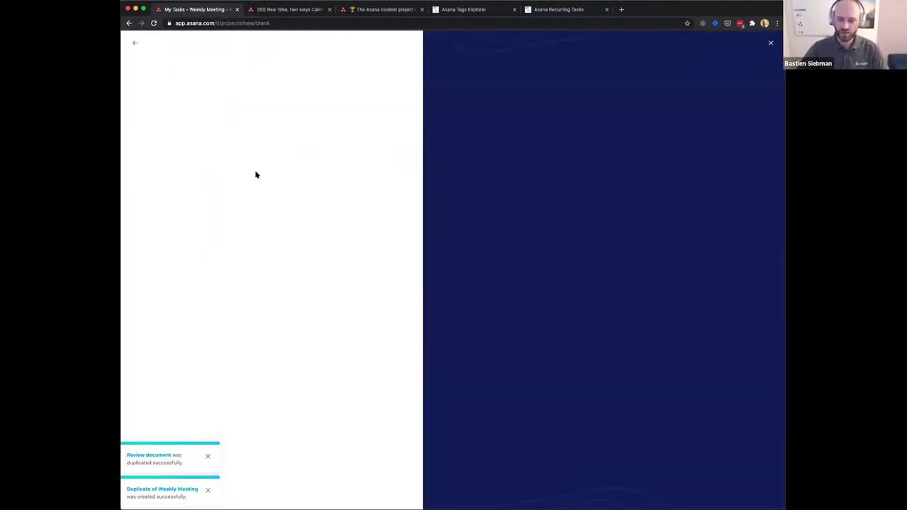
pyautogui.write('Sa')
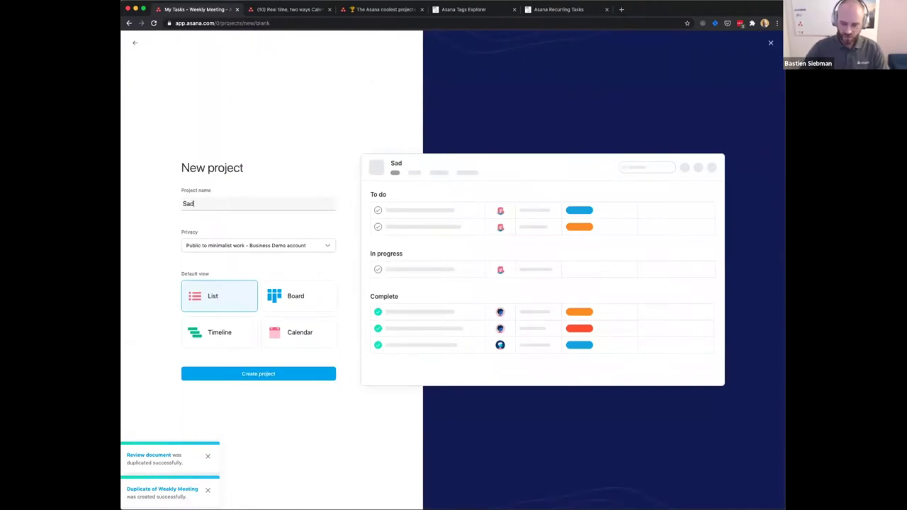
pyautogui.write('ndbox')
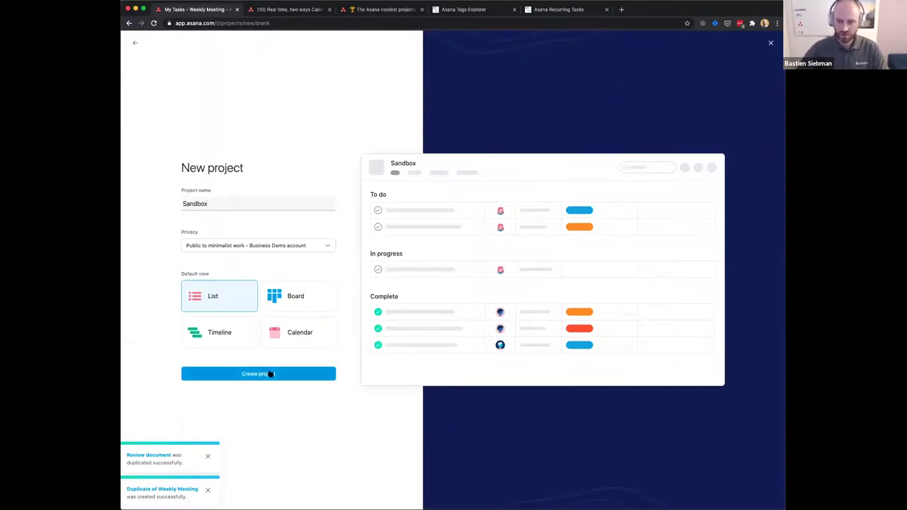
pyautogui.click(269, 373)
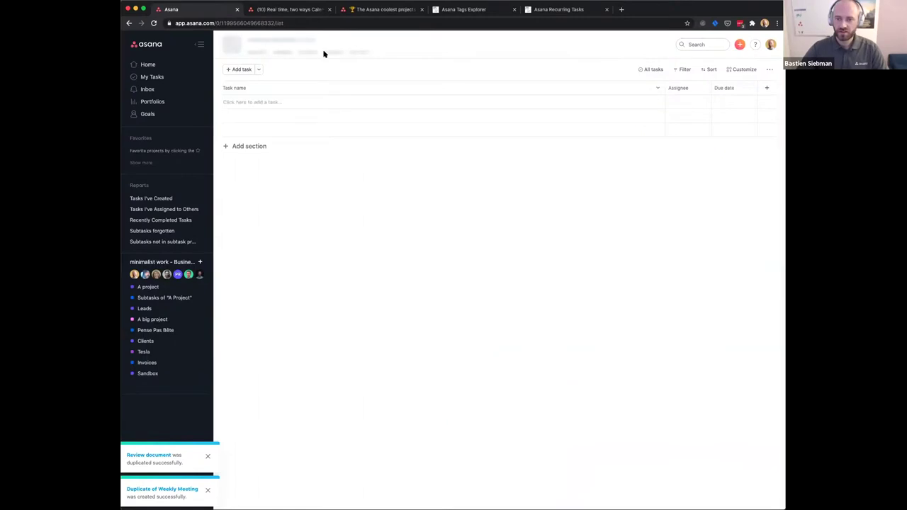
# - Add a task named Task to duplicate to the Sandbox project and convert the project to a template
pyautogui.click(265, 97)
pyautogui.write('Task to duplicate')
pyautogui.click(285, 39)
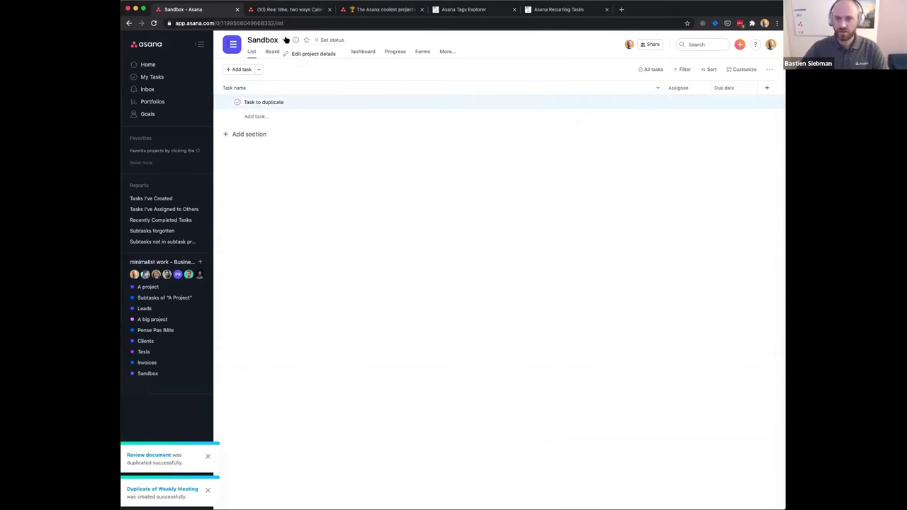
pyautogui.click(314, 126)
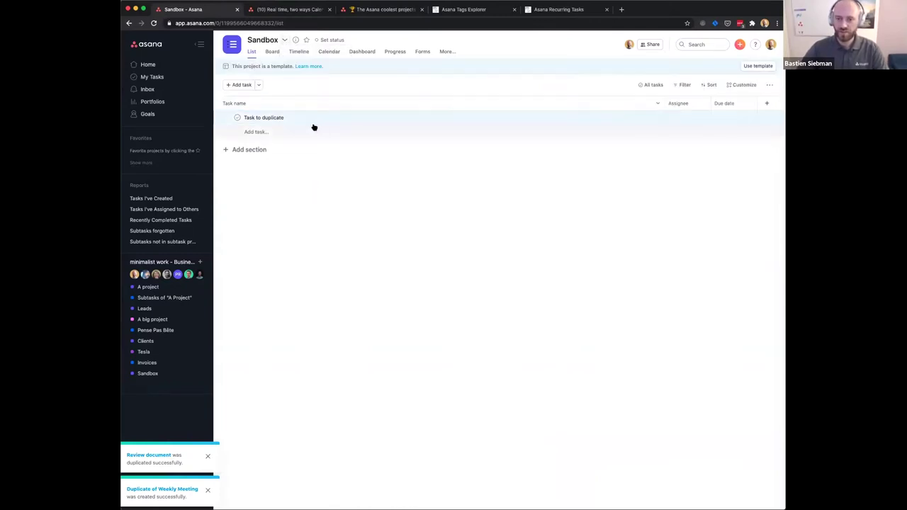
# - Create project Sandbox 2 from the Sandbox template and move its Task to duplicate into the Sandbox project
pyautogui.click(757, 66)
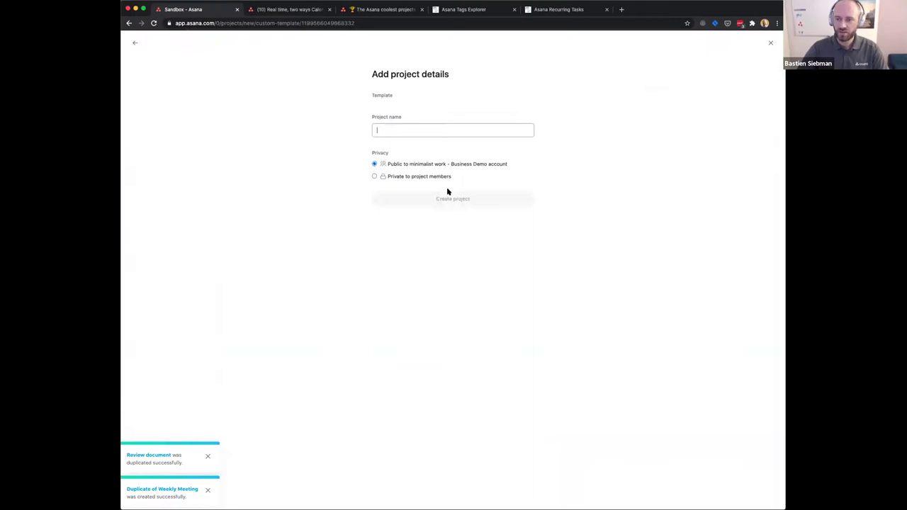
pyautogui.write('2')
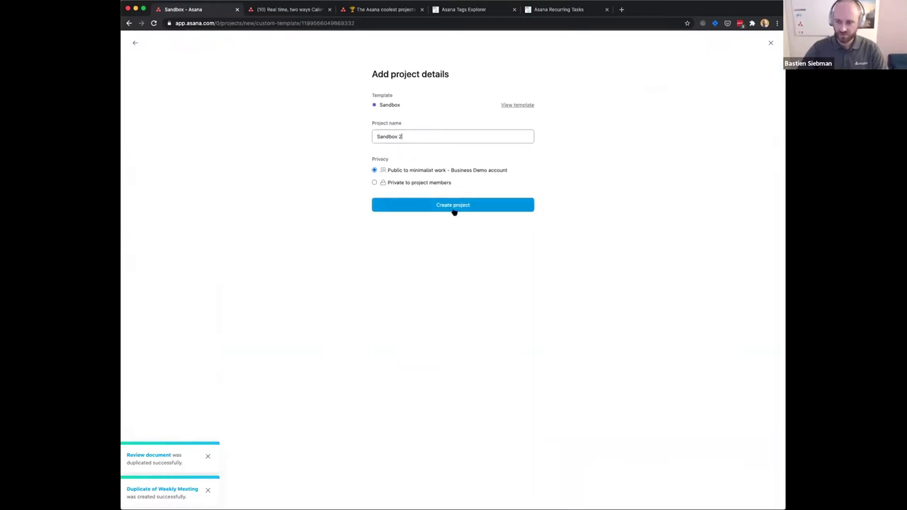
pyautogui.click(458, 206)
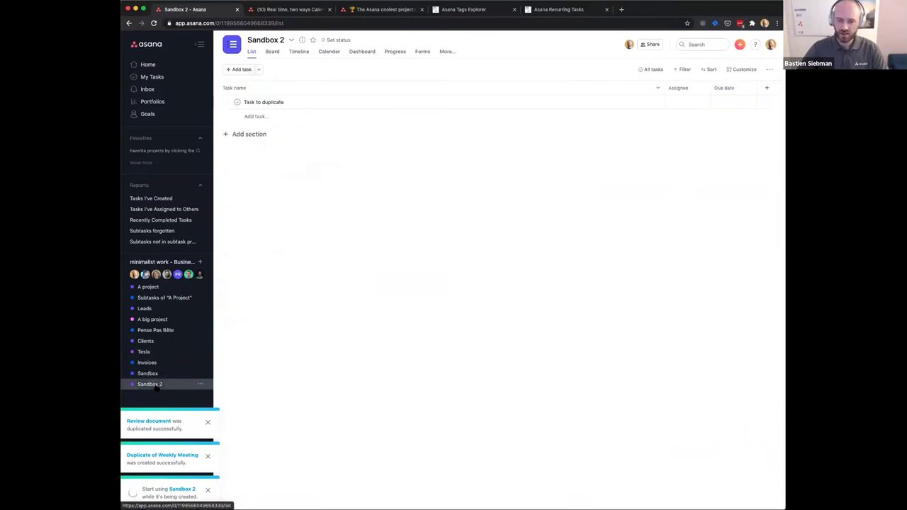
pyautogui.moveTo(219, 101); pyautogui.dragTo(154, 374)
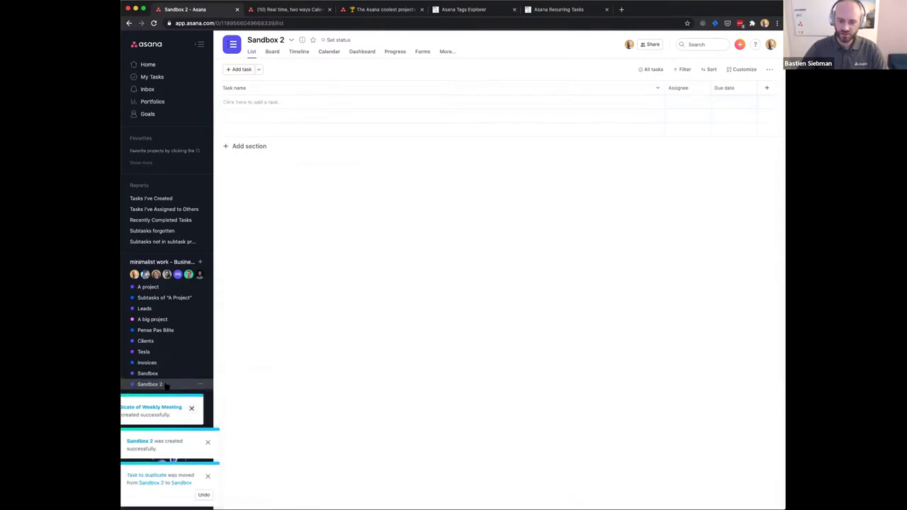
pyautogui.click(157, 374)
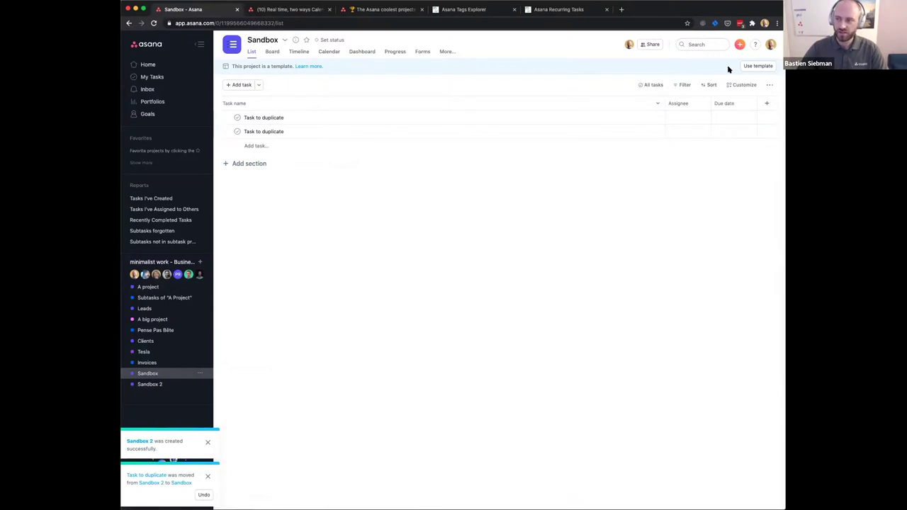
# - Create project Sandbox 3 from the Sandbox template and move both of its tasks into Sandbox 2
pyautogui.click(752, 68)
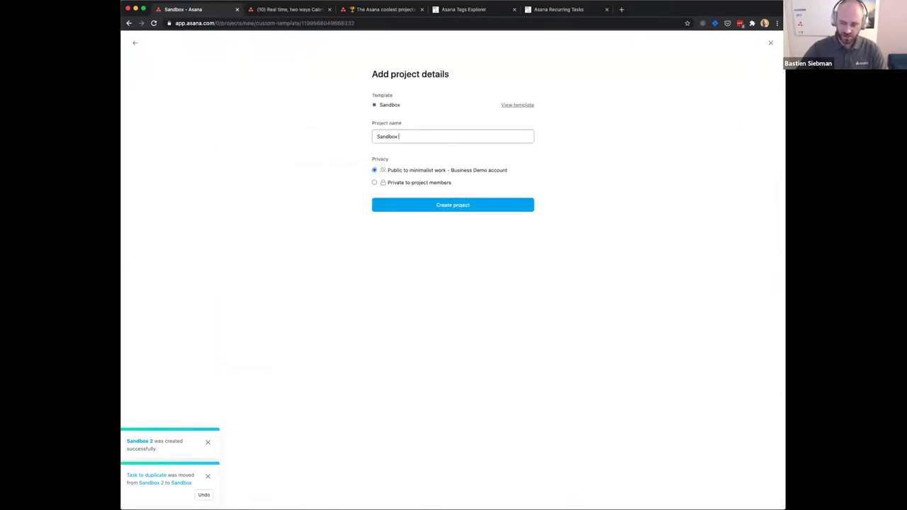
pyautogui.click(419, 204)
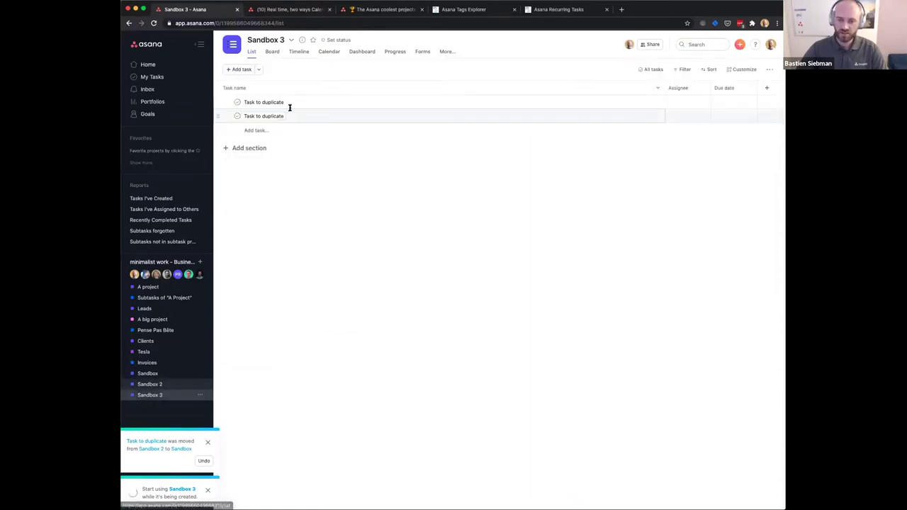
pyautogui.keyDown('shift'); pyautogui.click(263, 117); pyautogui.keyUp('shift')
pyautogui.moveTo(217, 102); pyautogui.dragTo(164, 385)
pyautogui.click(160, 385)
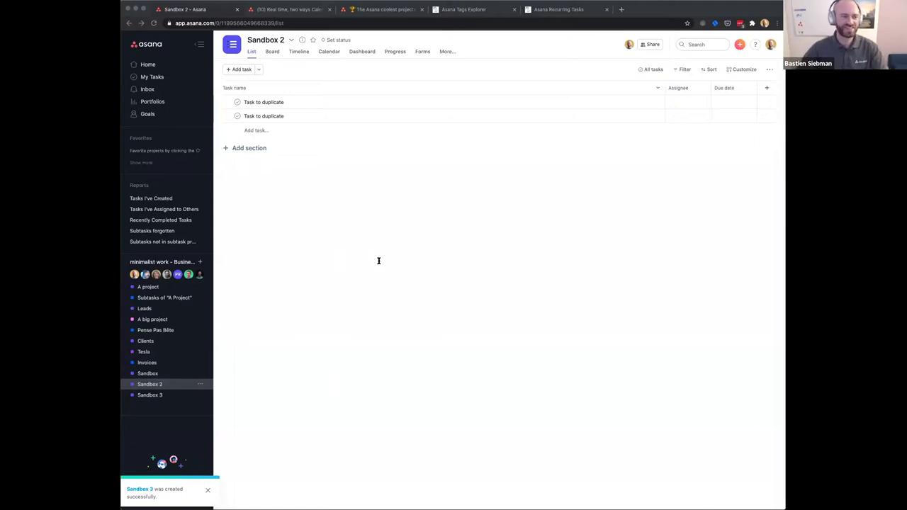
# - Look through the list of organizations and workspaces available in the account menu
pyautogui.click(496, 200)
pyautogui.click(771, 45)
pyautogui.scroll(-5, 741, 78)
pyautogui.scroll(-8, 742, 78)
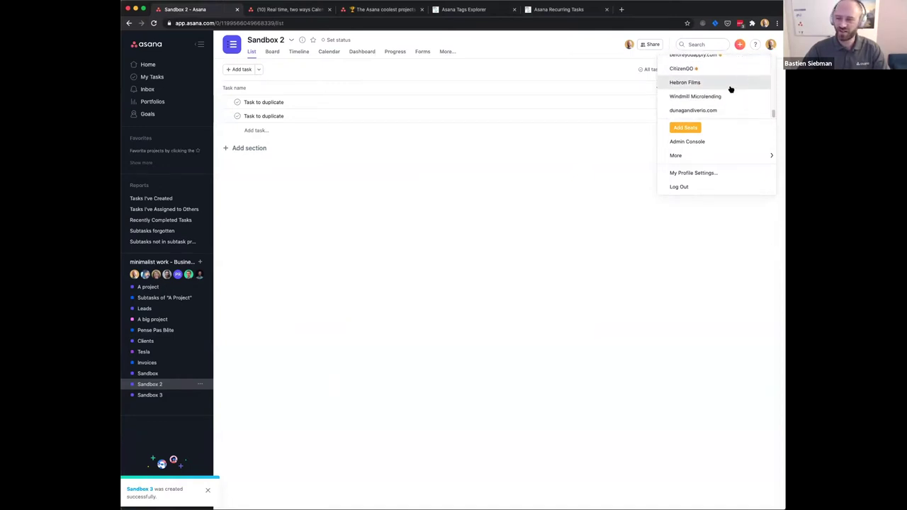
pyautogui.scroll(3, 726, 95)
pyautogui.scroll(5, 726, 94)
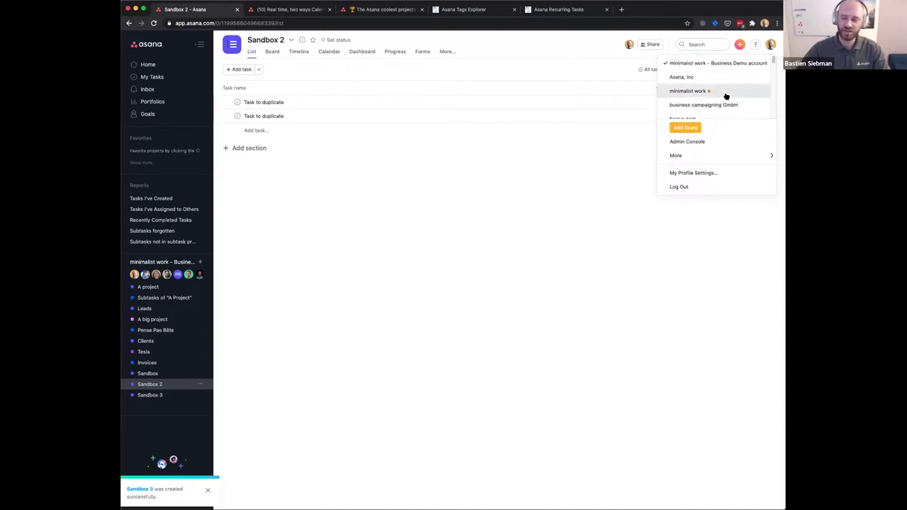
pyautogui.click(550, 185)
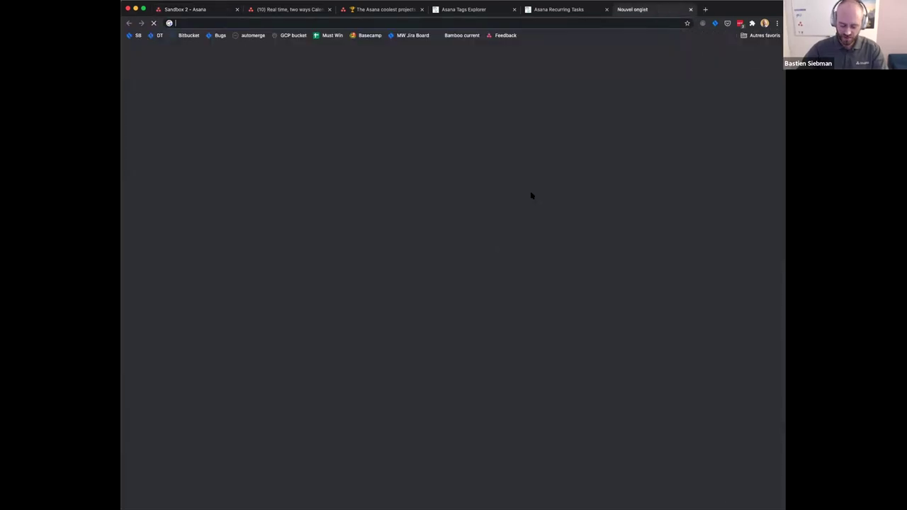
# - Search the web in a new browser tab for taco apple pie and shorten the query to taco apple
pyautogui.press('super+t')
pyautogui.write('tca')
pyautogui.press('BackSpace')
pyautogui.press('BackSpace')
pyautogui.write('aco apple pie')
pyautogui.press('Return')
pyautogui.click(228, 47)
pyautogui.press('BackSpace')
pyautogui.press('BackSpace')
pyautogui.press('BackSpace')
pyautogui.press('BackSpace')
pyautogui.press('Return')
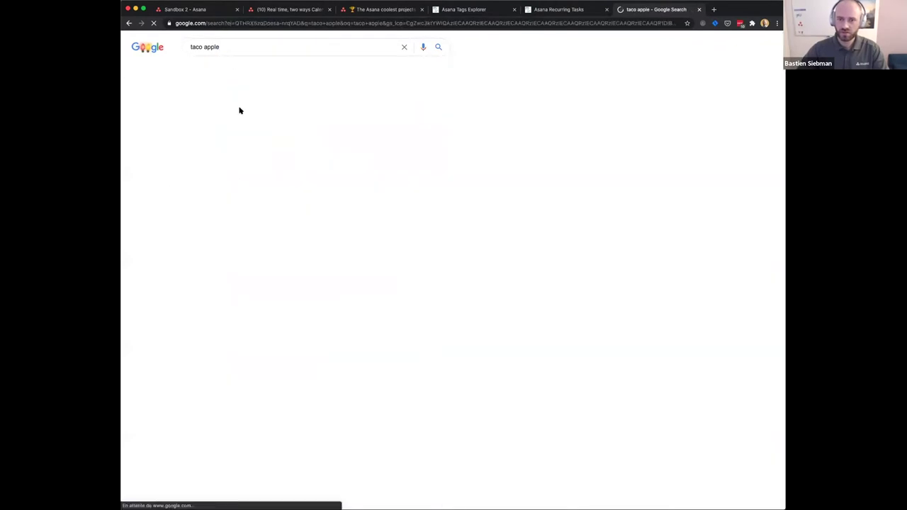
# - Search the web for taco asana and open Asana's Taco integration page
pyautogui.click(213, 46)
pyautogui.write('ana')
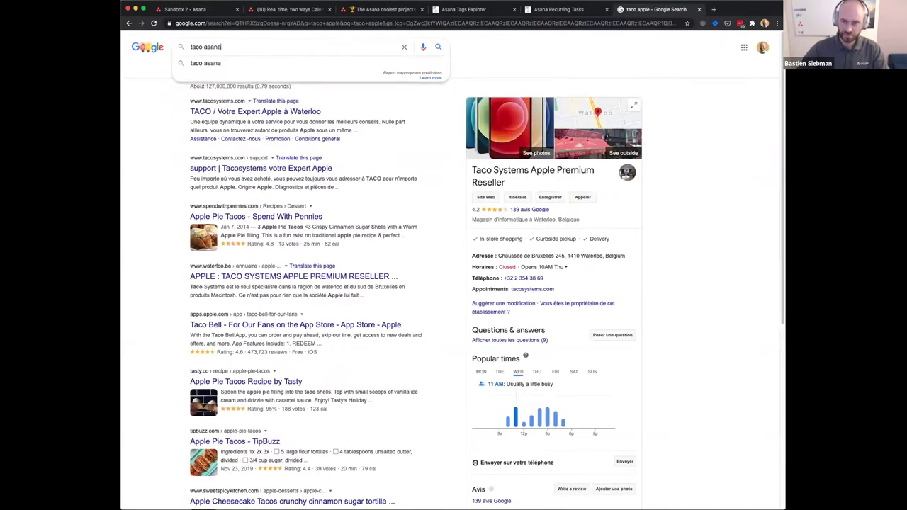
pyautogui.press('Return')
pyautogui.click(241, 111)
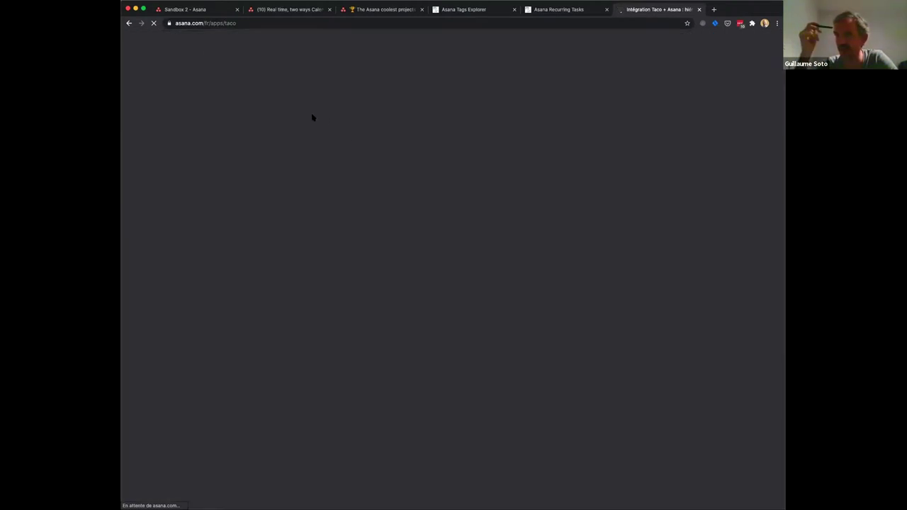
# - Review the email forwarding options in the Asana profile settings for Sandbox 2's account and close the settings
pyautogui.click(182, 9)
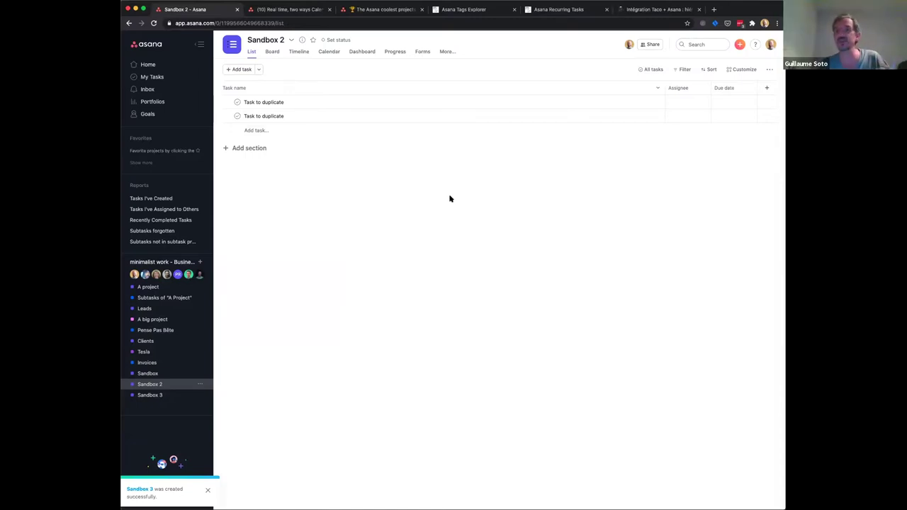
pyautogui.click(771, 44)
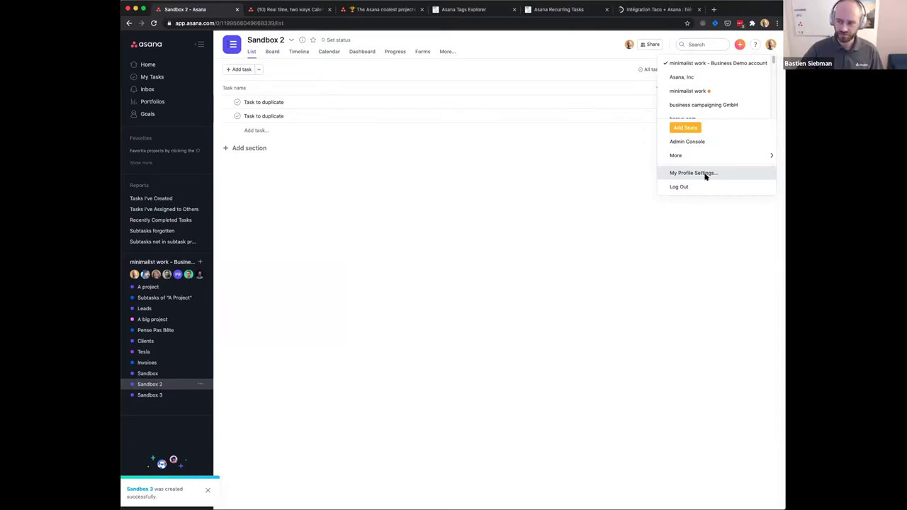
pyautogui.click(707, 174)
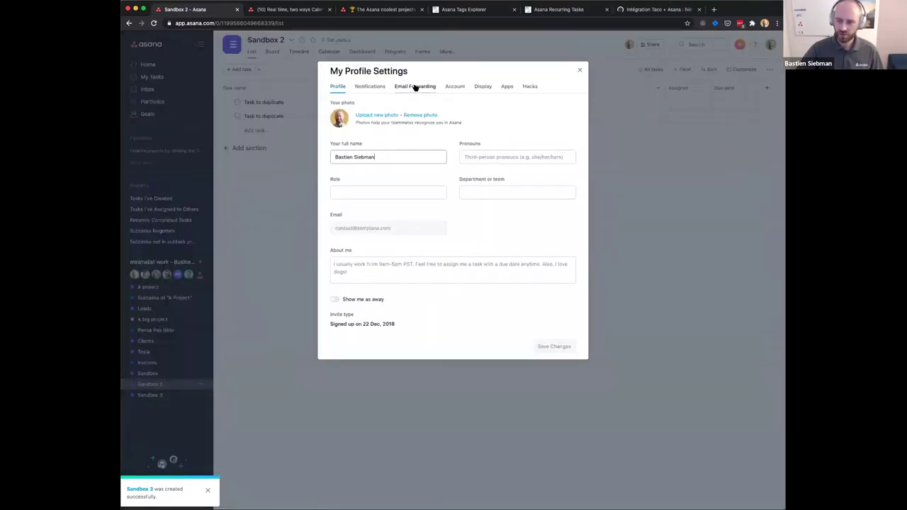
pyautogui.click(416, 86)
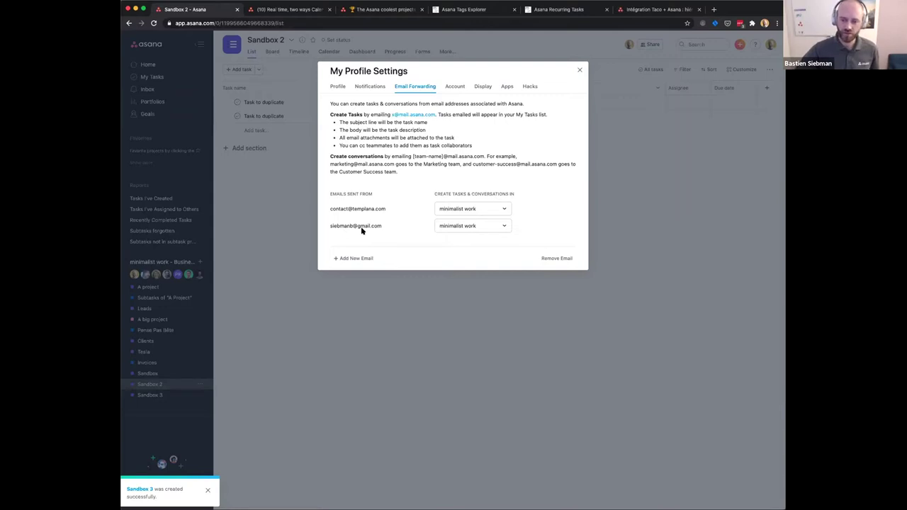
pyautogui.click(579, 71)
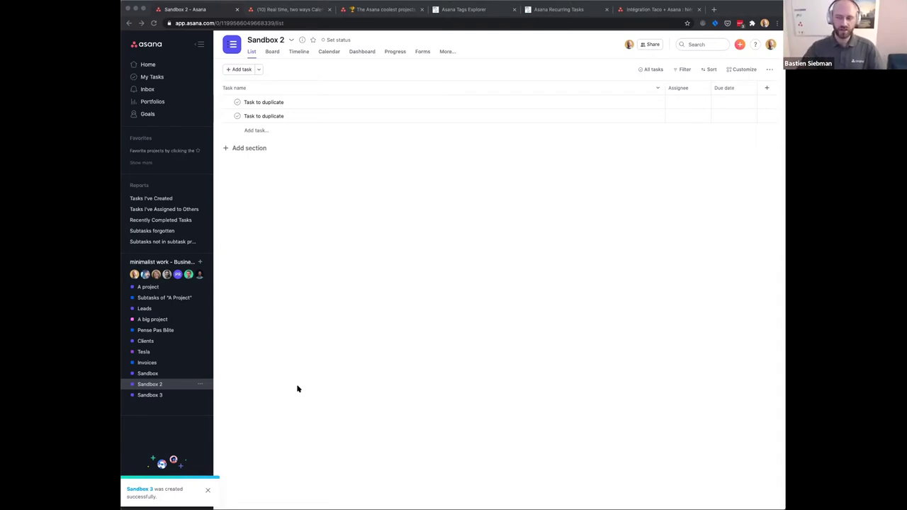
# - Switch to the Taco integration page and highlight the word Taco in its heading
pyautogui.click(360, 279)
pyautogui.click(640, 9)
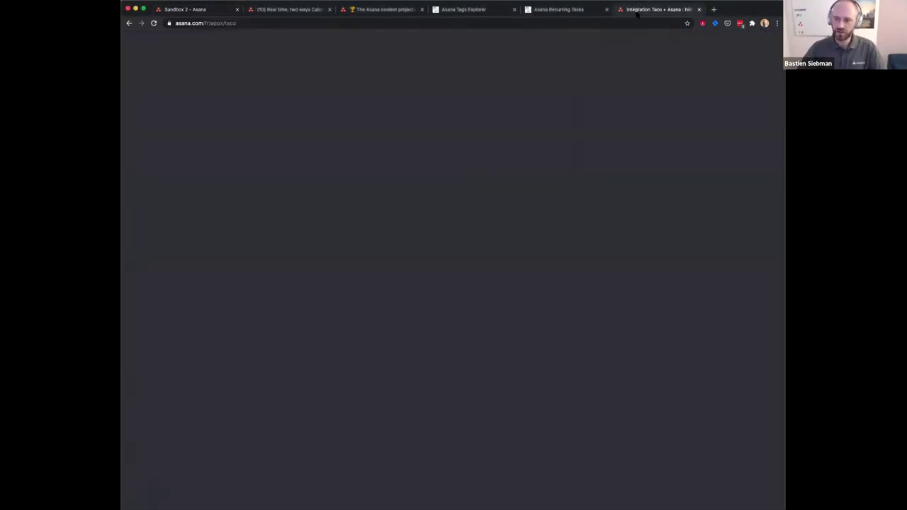
pyautogui.doubleClick(410, 146)
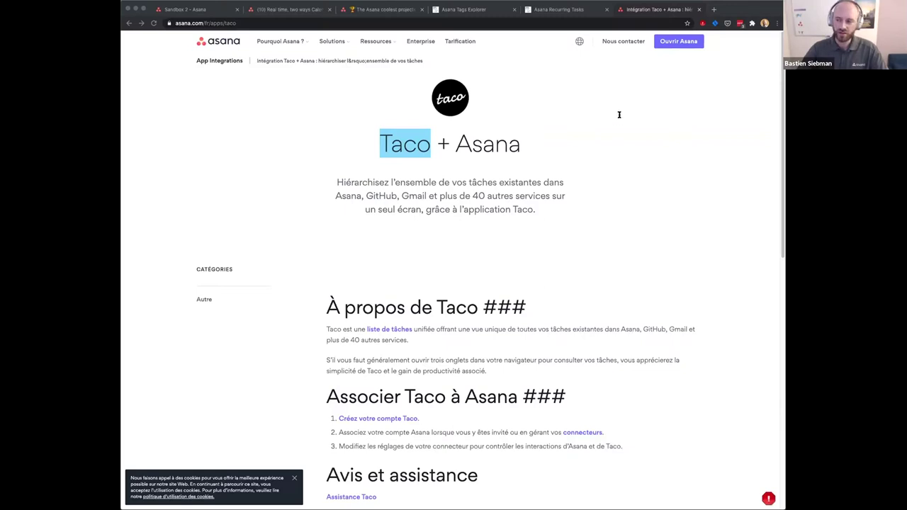
pyautogui.click(281, 143)
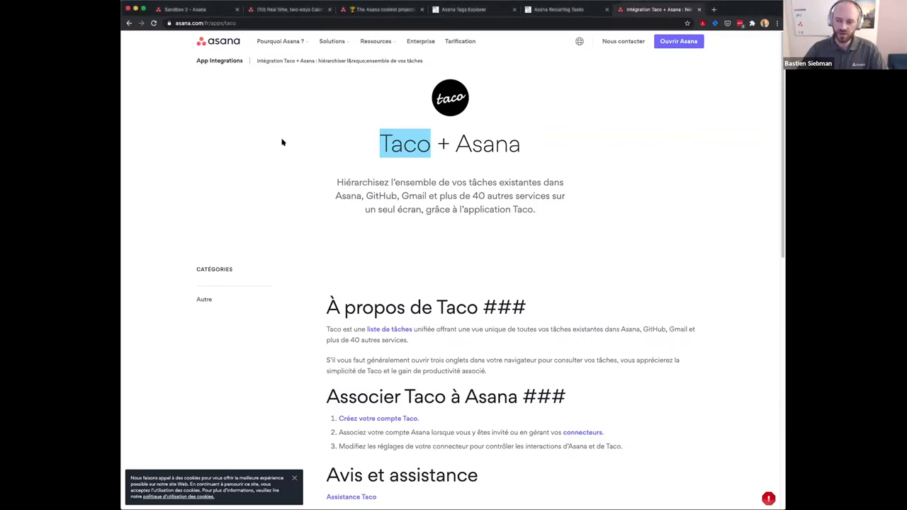
# - Open the Asana Community Forum home page from the calendar integration thread and look over its categories
pyautogui.click(300, 10)
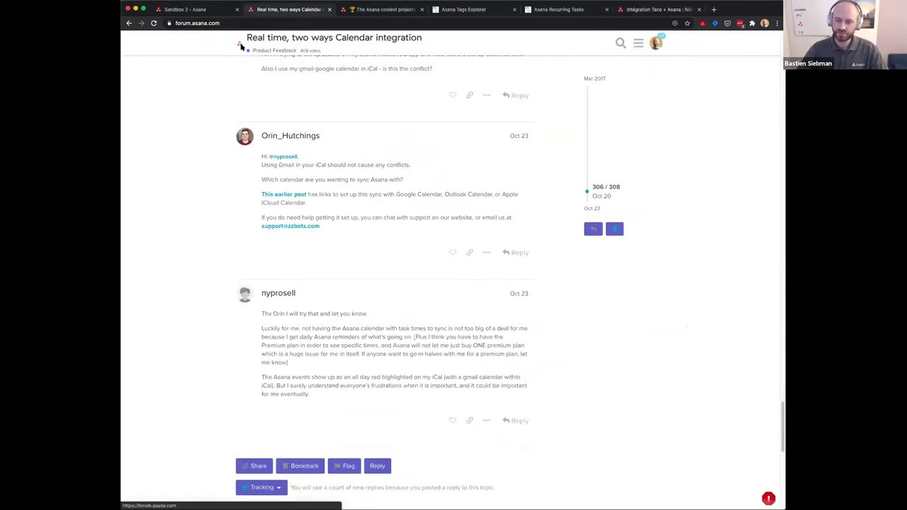
pyautogui.click(242, 46)
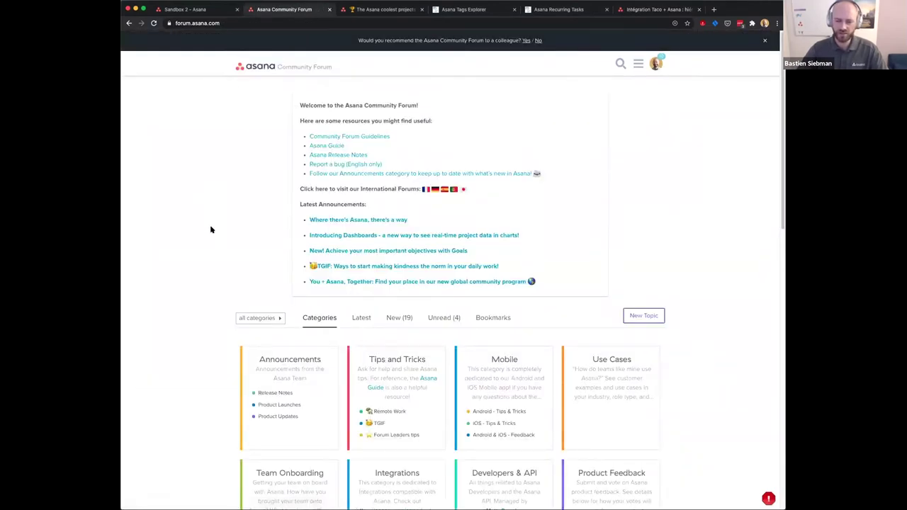
pyautogui.scroll(-1, 213, 110)
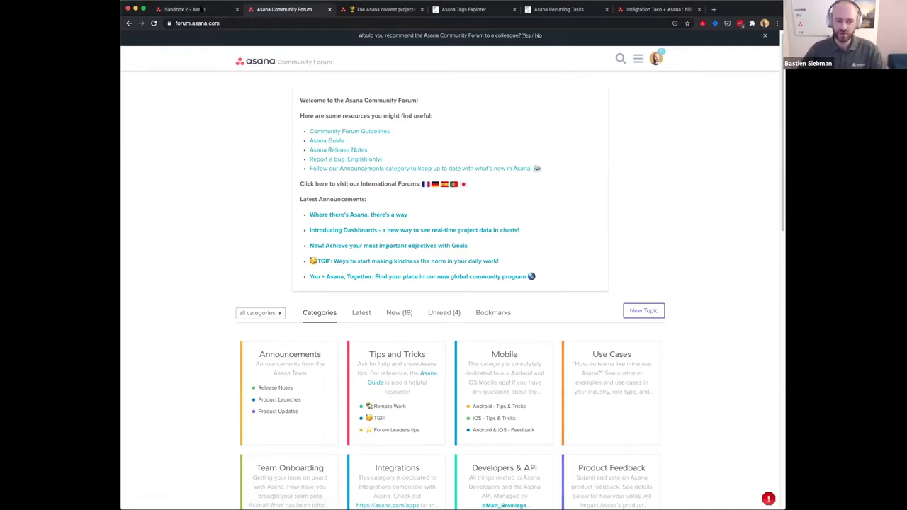
# - Return to Asana and mark all three tasks in the Today section of My Tasks as complete
pyautogui.click(201, 9)
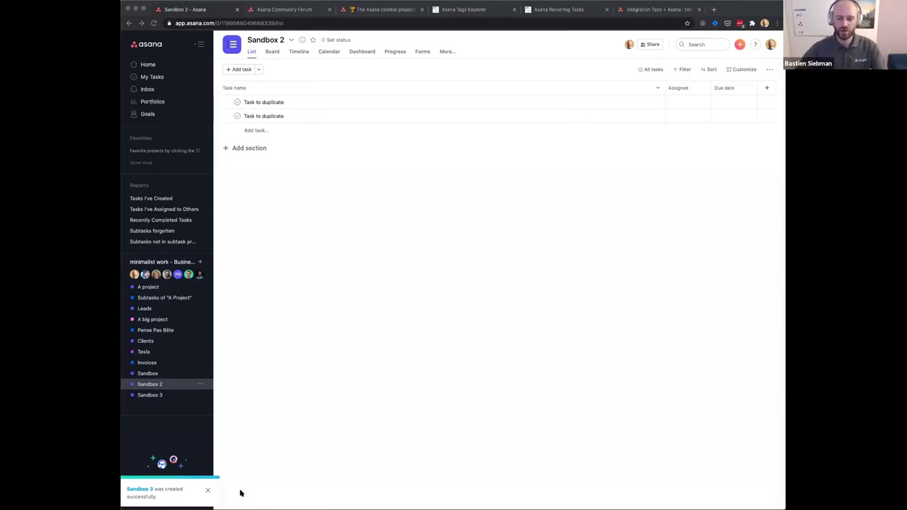
pyautogui.click(259, 177)
pyautogui.click(151, 77)
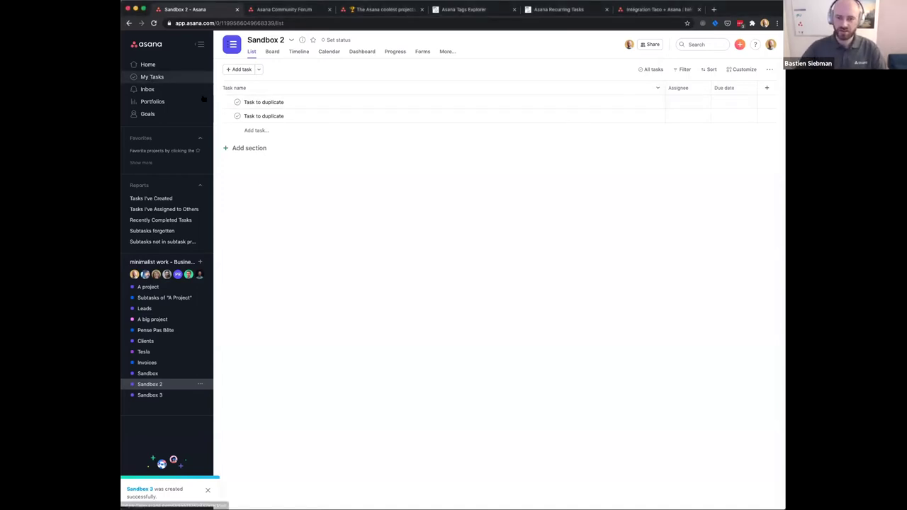
pyautogui.click(333, 128)
pyautogui.keyDown('shift'); pyautogui.click(275, 155); pyautogui.keyUp('shift')
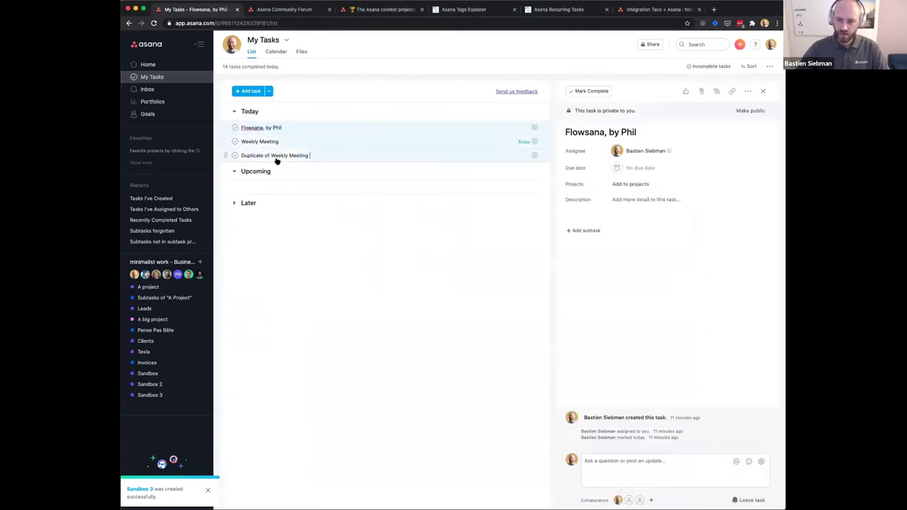
pyautogui.hotkey('Tab', 'q')
# - Add a task named "Trigger in Zapier : task added to project" to the Today section of My Tasks
pyautogui.click(251, 91)
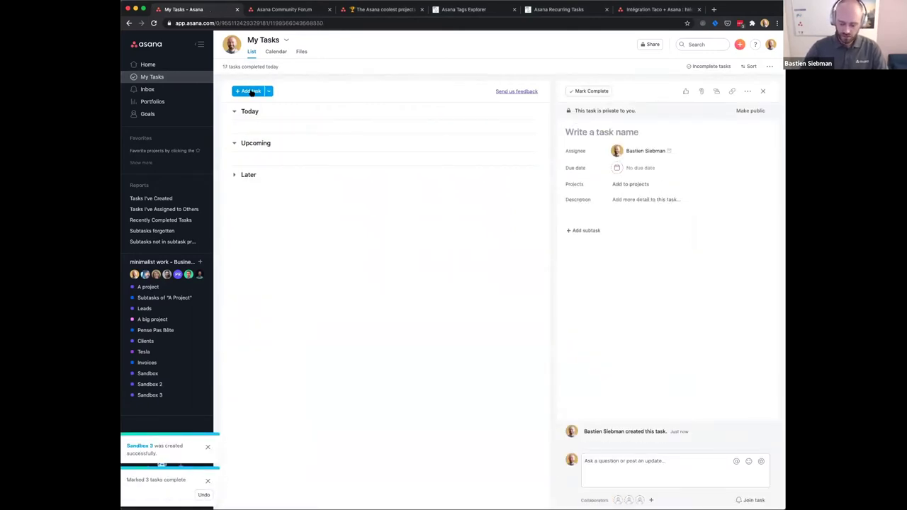
pyautogui.write('T')
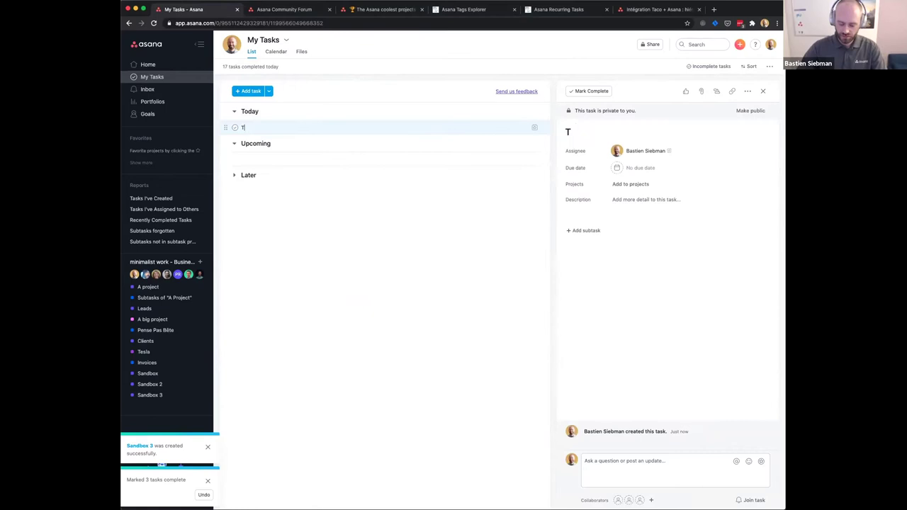
pyautogui.write('rigger in Zapier ')
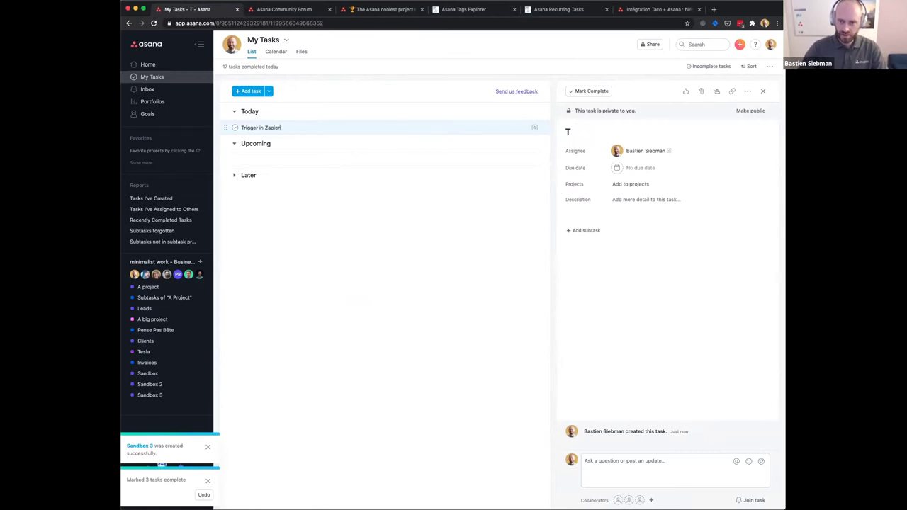
pyautogui.write(': task adde')
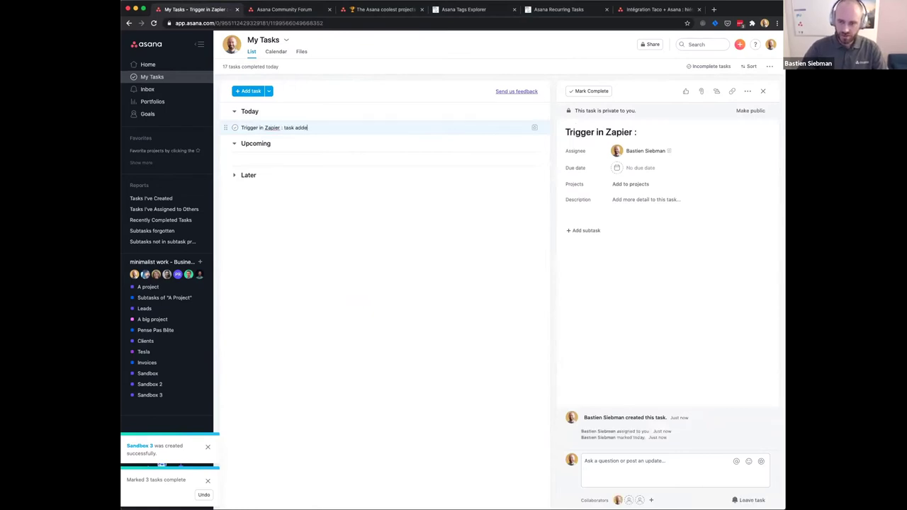
pyautogui.write('d to pro')
pyautogui.press('BackSpace')
pyautogui.press('BackSpace')
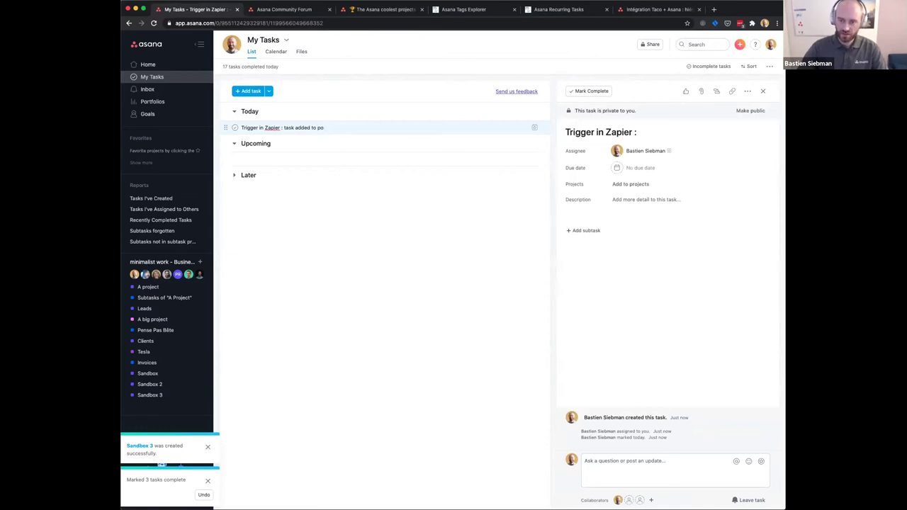
pyautogui.write('roject')
# - Add a second task named "Action : create project based on template" below the Zapier trigger task
pyautogui.press('Return')
pyautogui.write('Acti')
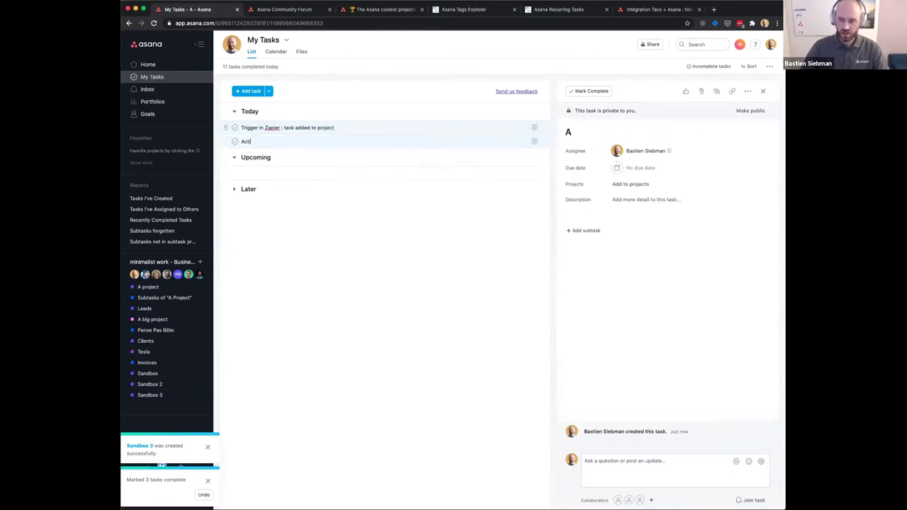
pyautogui.write('on : create project')
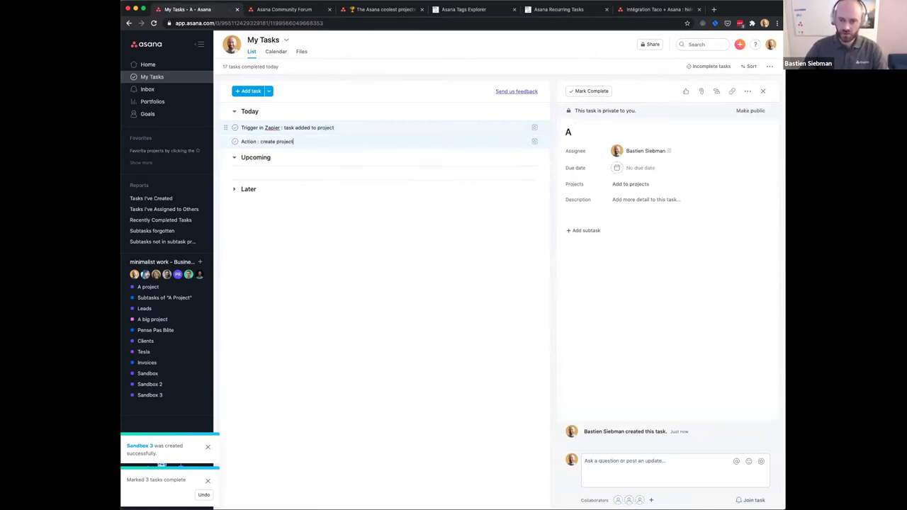
pyautogui.write(' based on ')
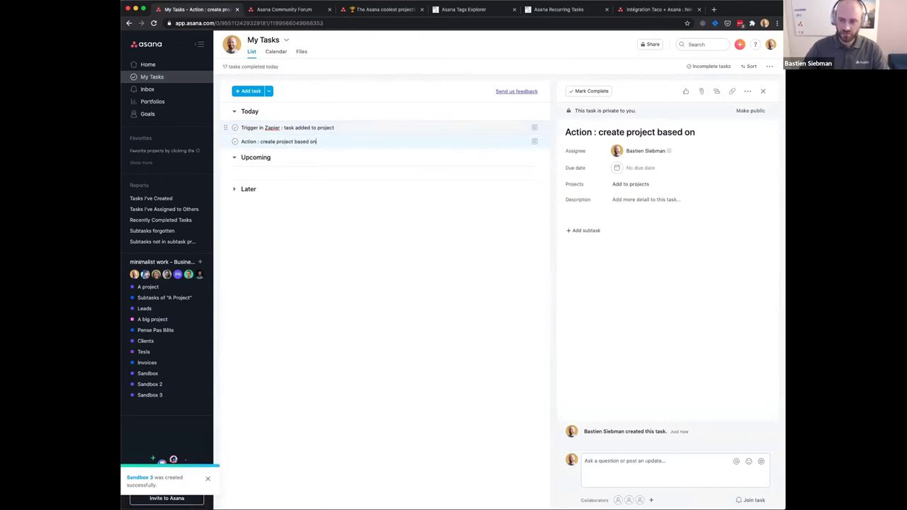
pyautogui.write('template')
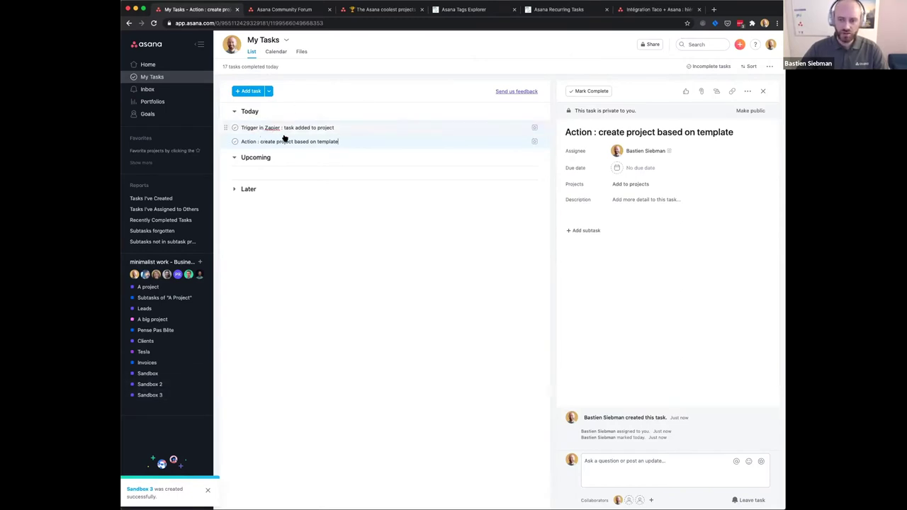
# - Fill the Sandbox 3 project with ten tasks named 1 through 10
pyautogui.click(168, 395)
pyautogui.click(254, 103)
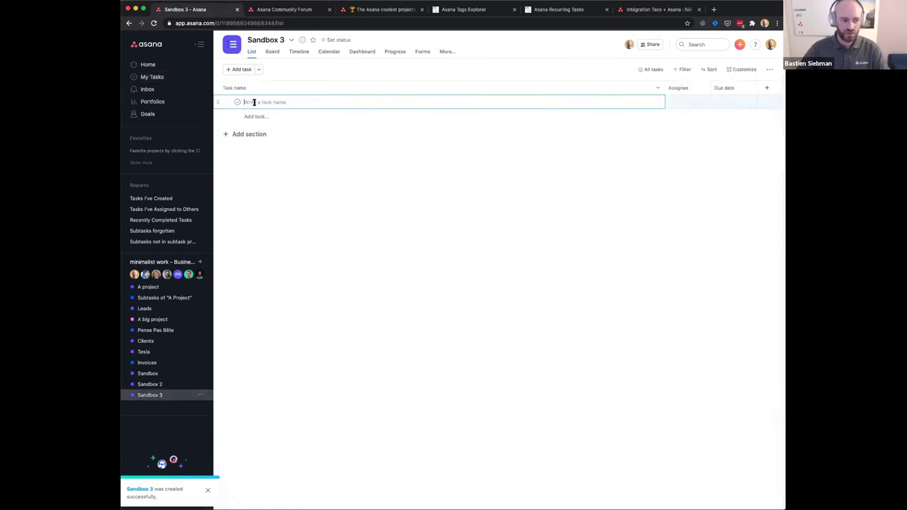
pyautogui.write('1')
pyautogui.press('Return')
pyautogui.write('2')
pyautogui.press('Return')
pyautogui.write('3')
pyautogui.press('Return')
pyautogui.write('4')
pyautogui.press('Return')
pyautogui.write('5')
pyautogui.press('Return')
pyautogui.write('6')
pyautogui.press('Return')
pyautogui.write('6')
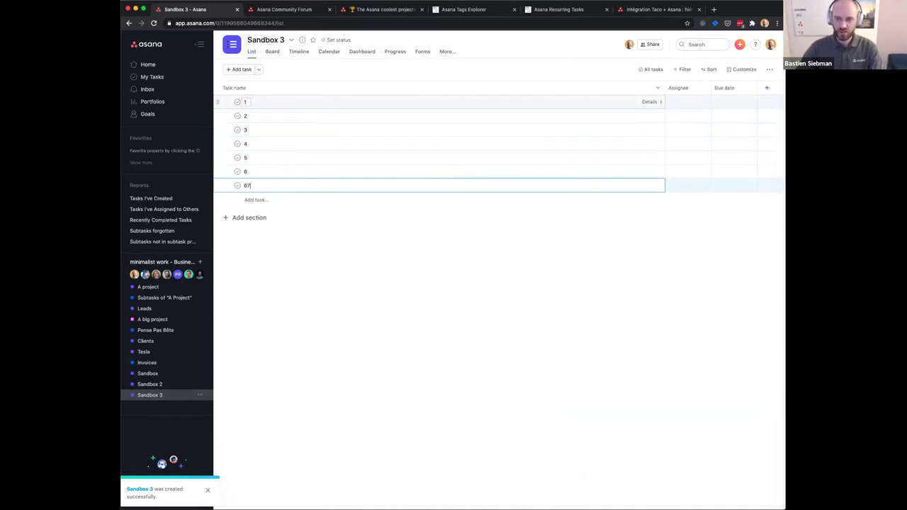
pyautogui.press('BackSpace')
pyautogui.write('7')
pyautogui.press('Return')
pyautogui.write('8')
pyautogui.press('Return')
pyautogui.write('9')
pyautogui.press('Return')
pyautogui.write('10')
pyautogui.press('Return')
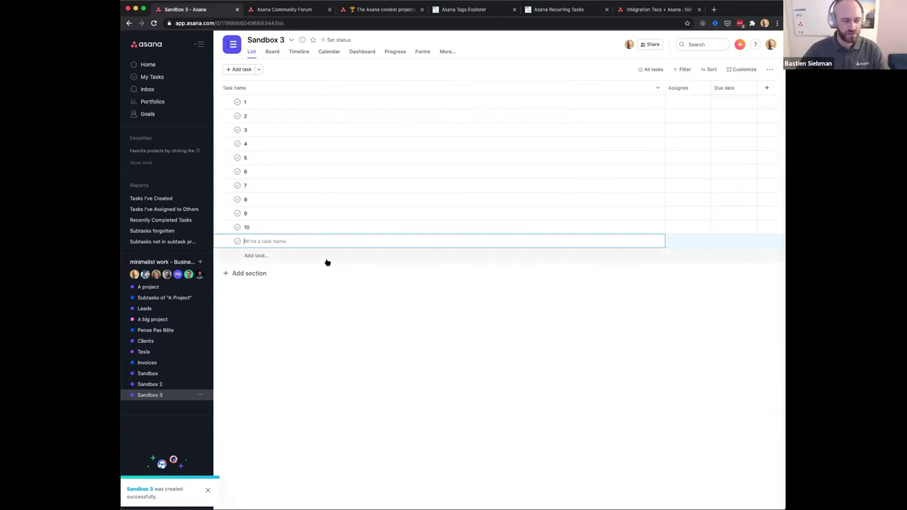
# - Go back to My Tasks and highlight the wording of the template action task and the Zapier trigger task
pyautogui.click(151, 77)
pyautogui.click(330, 141)
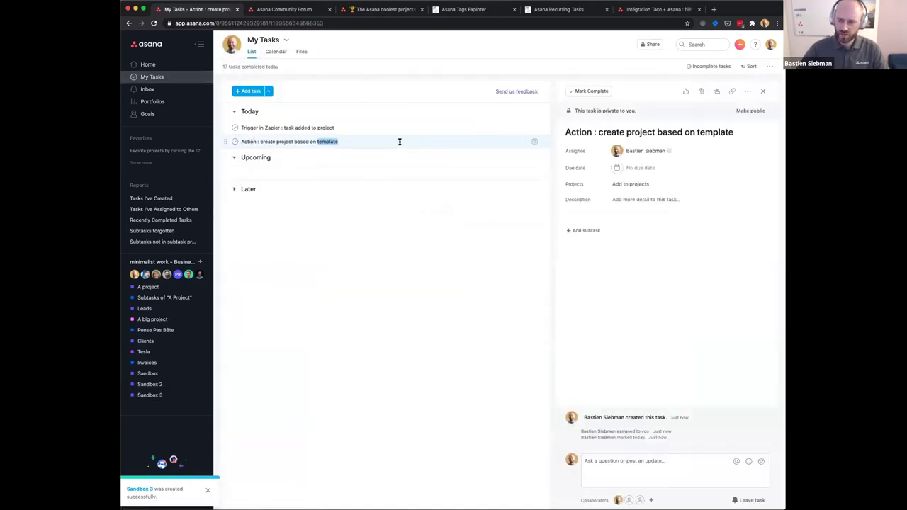
pyautogui.moveTo(261, 141); pyautogui.dragTo(320, 142)
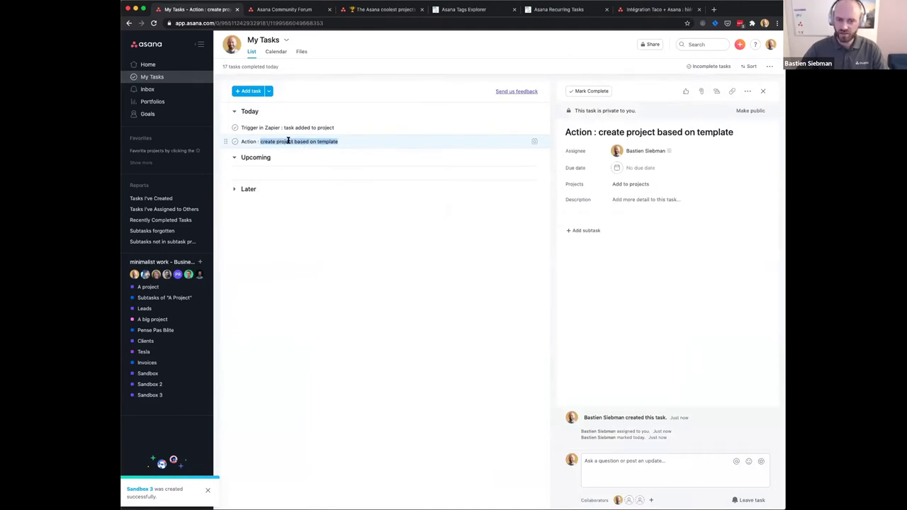
pyautogui.doubleClick(251, 128)
pyautogui.moveTo(263, 127); pyautogui.dragTo(324, 128)
pyautogui.click(319, 127)
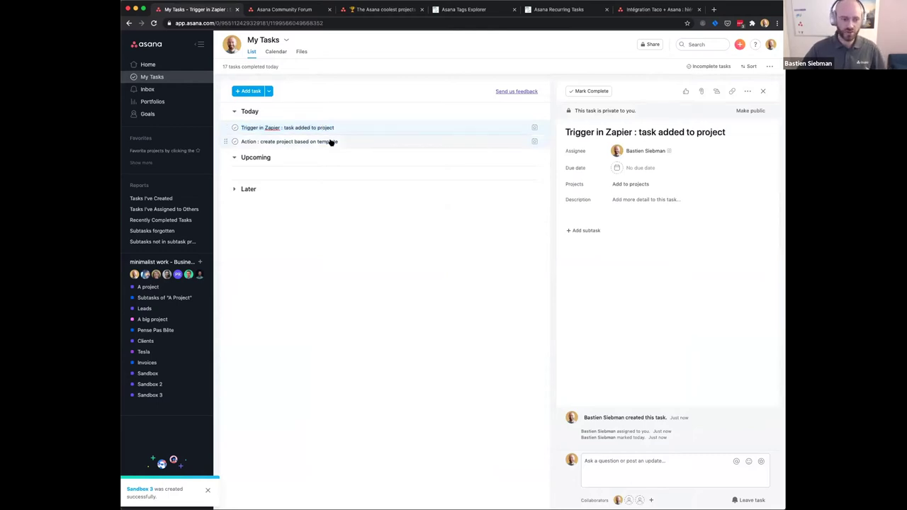